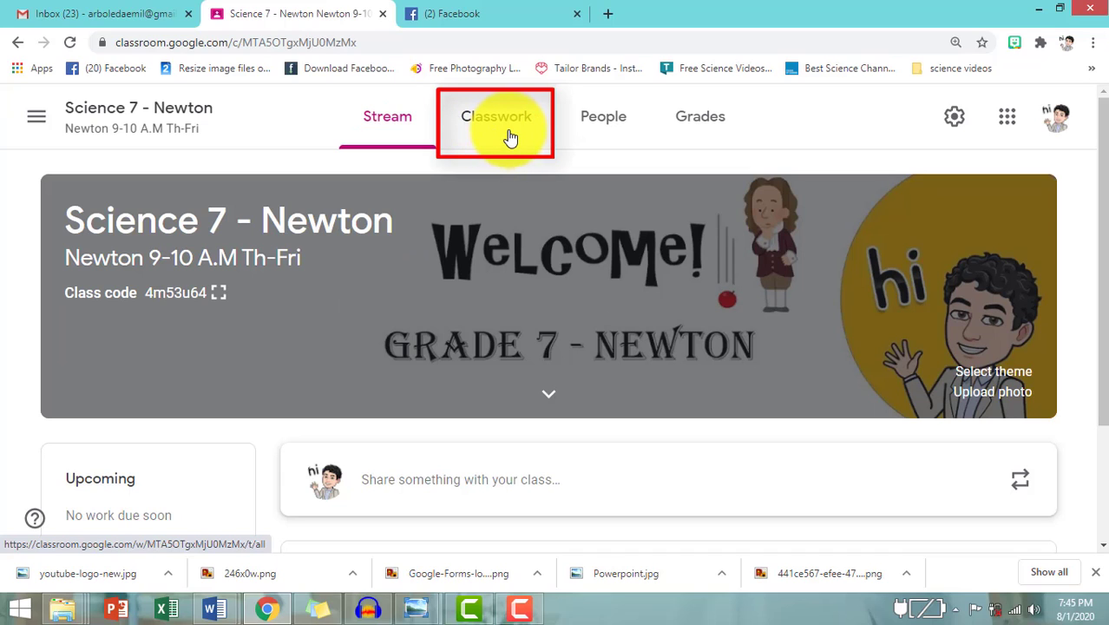
# In the Science 7 - Newton classwork, add a topic named "Module 1 Week 1 Scientific Investigation"
pyautogui.click(509, 126)
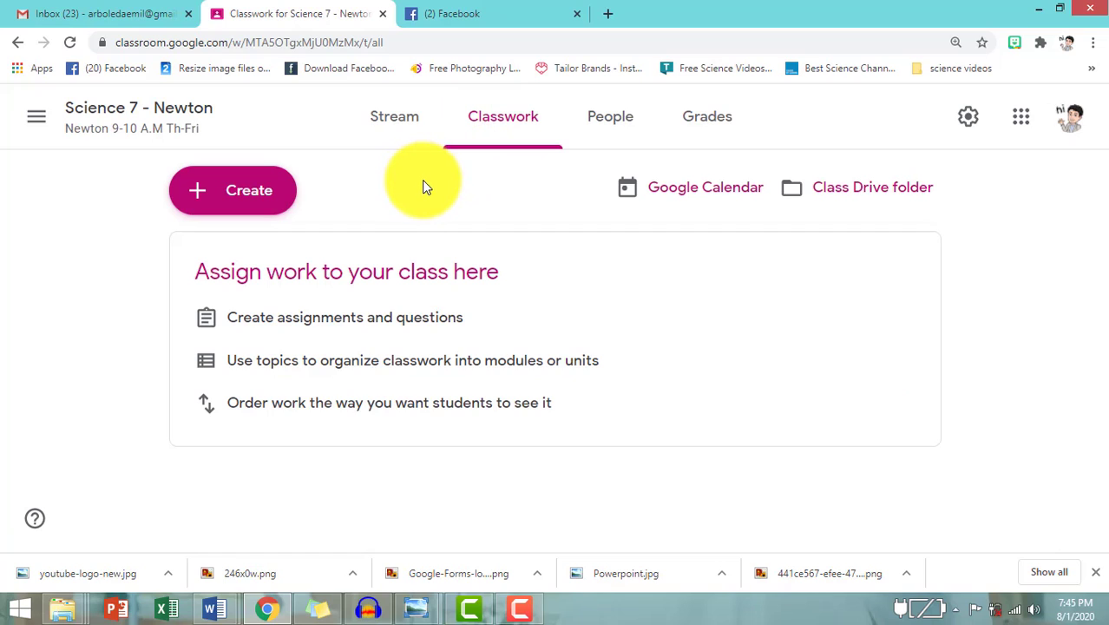
pyautogui.click(227, 202)
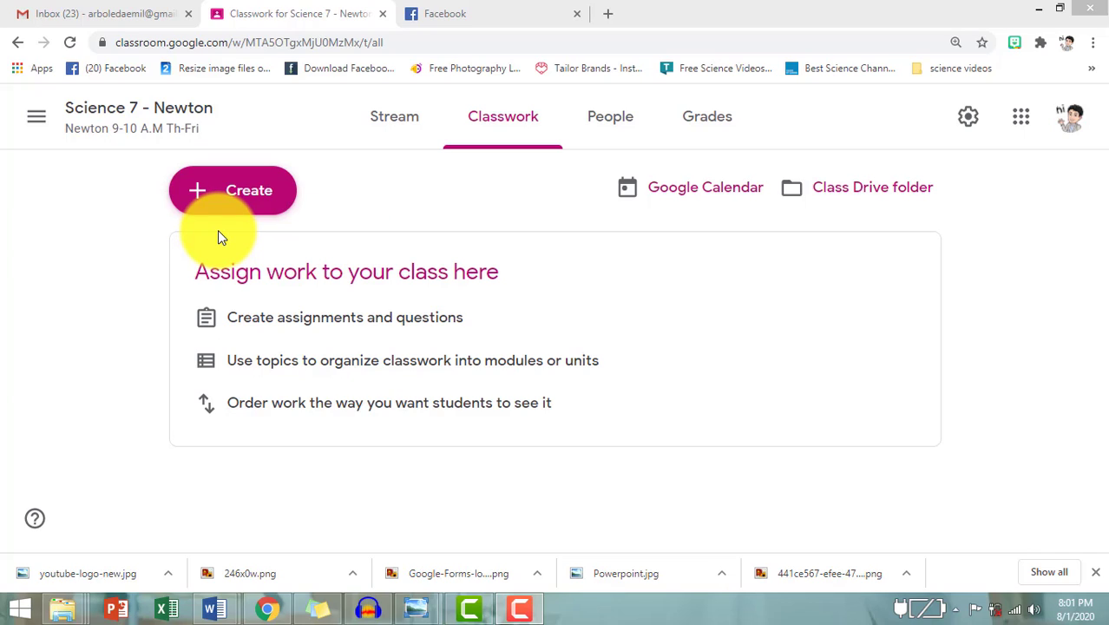
pyautogui.click(238, 211)
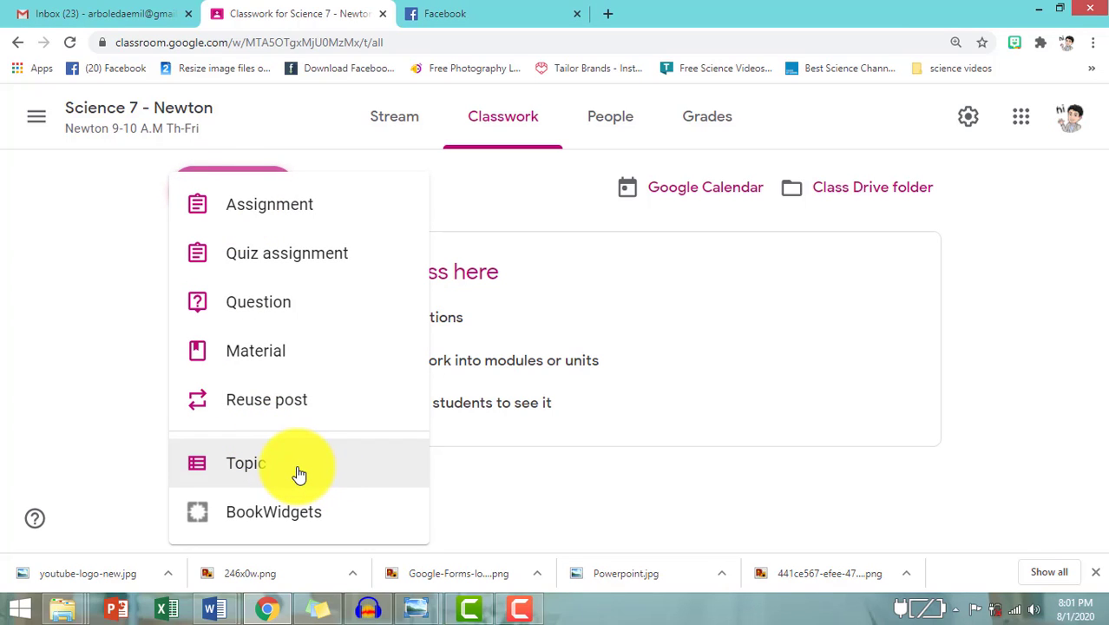
pyautogui.click(298, 469)
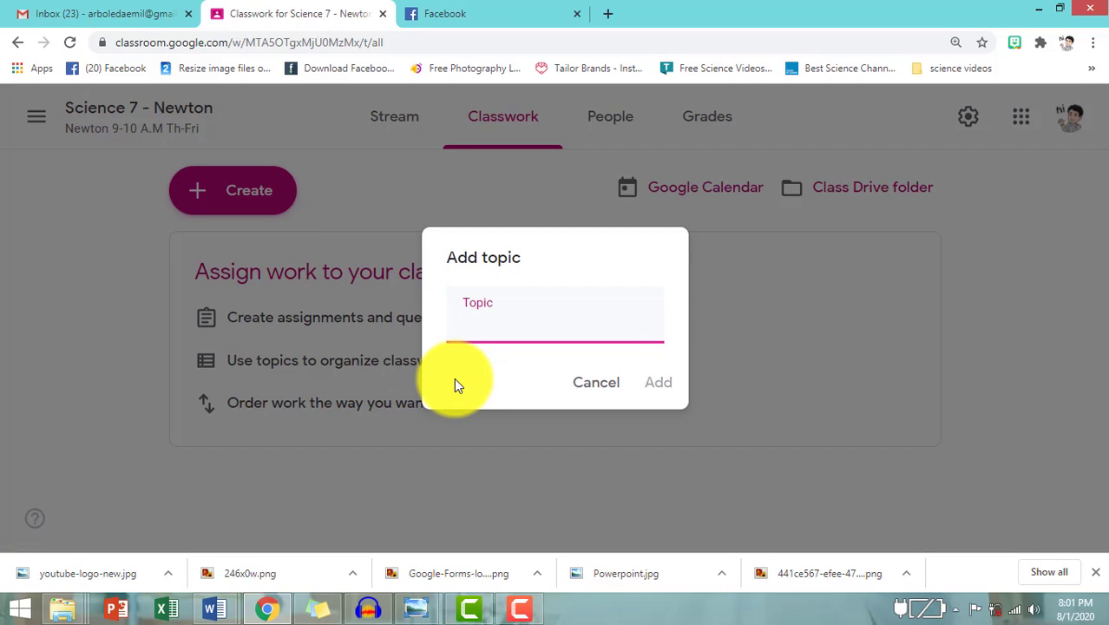
pyautogui.write('Module 1 ')
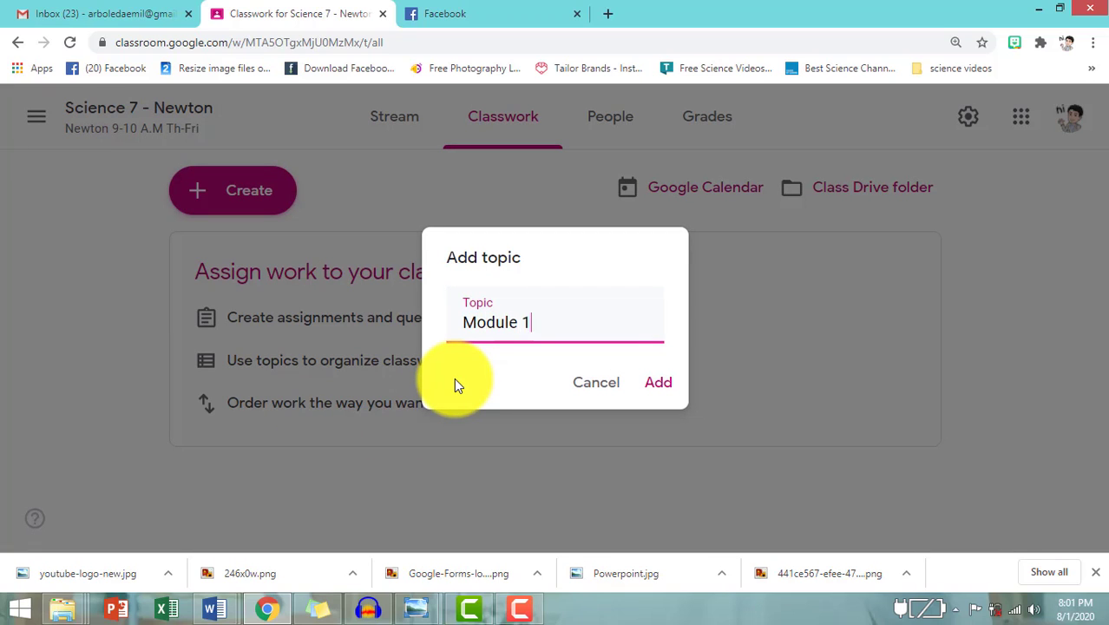
pyautogui.write('Week 1 Scie')
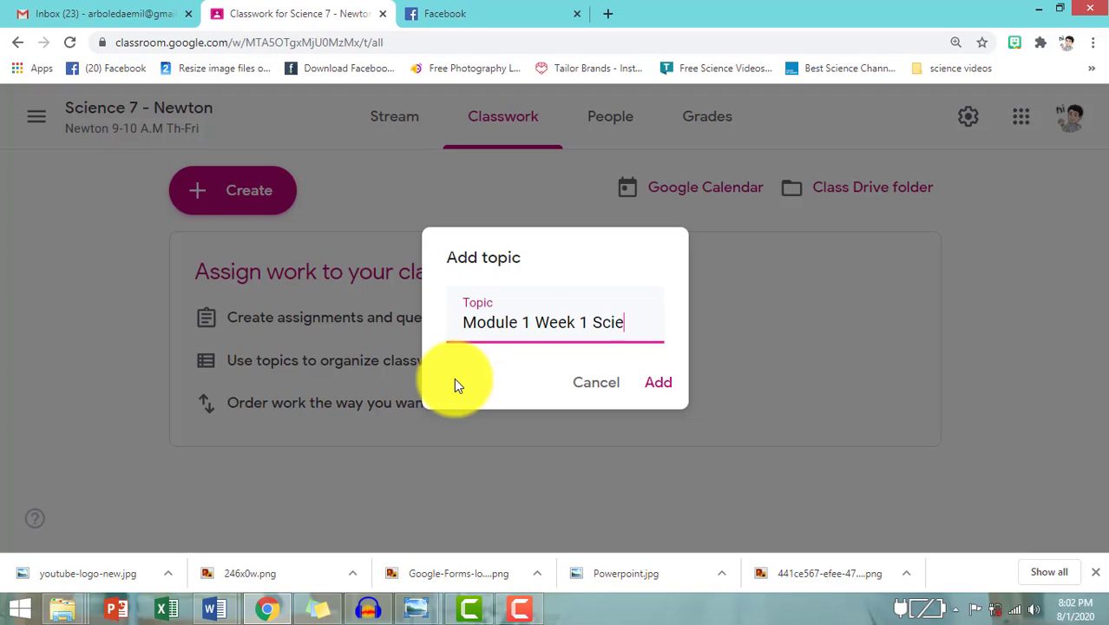
pyautogui.write('ntific Investiga')
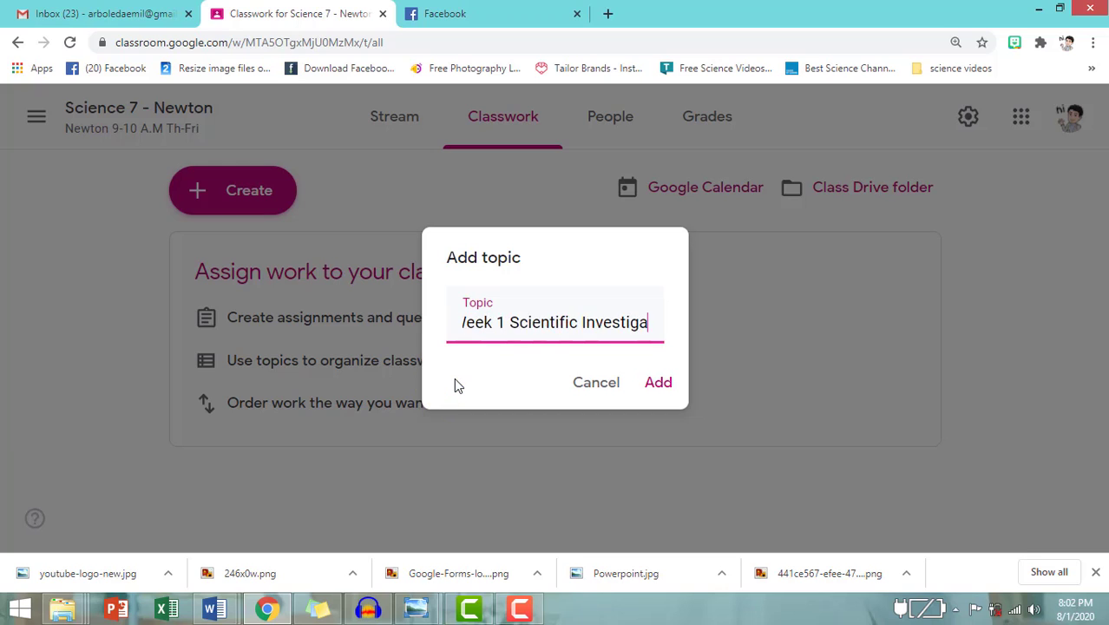
pyautogui.write('tion')
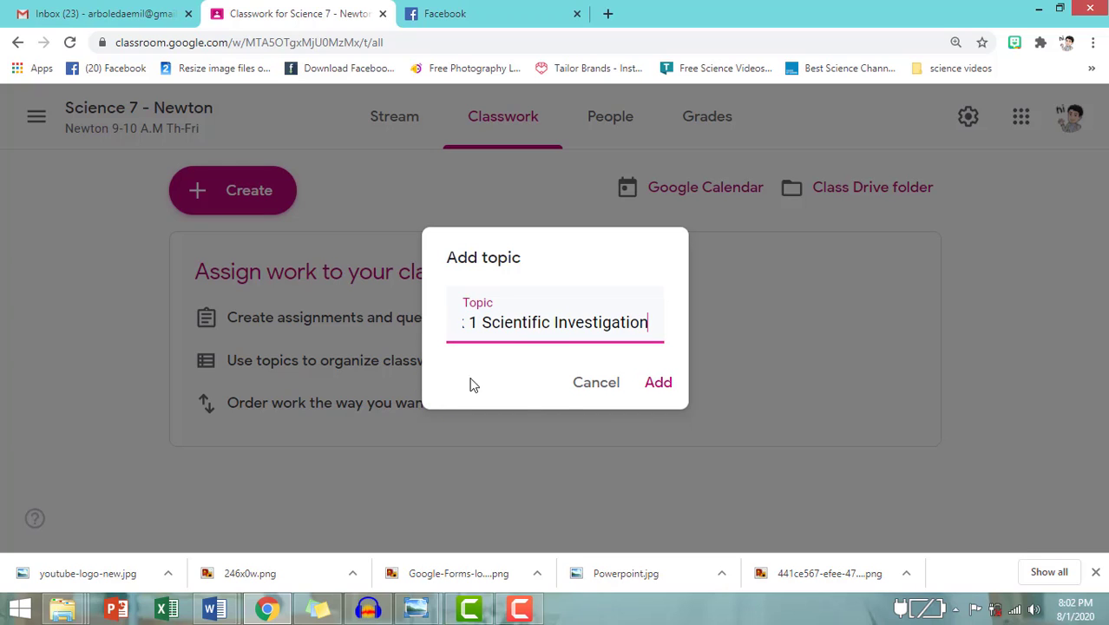
pyautogui.click(659, 391)
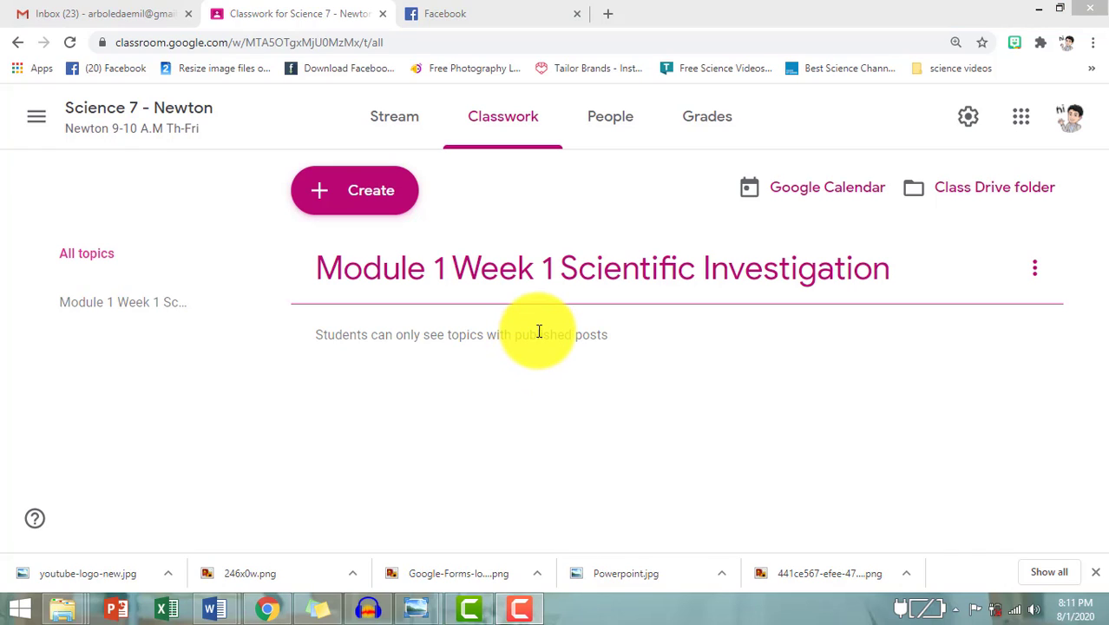
# Add another classwork topic named "Module 1 Week 2-3 Elements and Compounds"
pyautogui.click(372, 190)
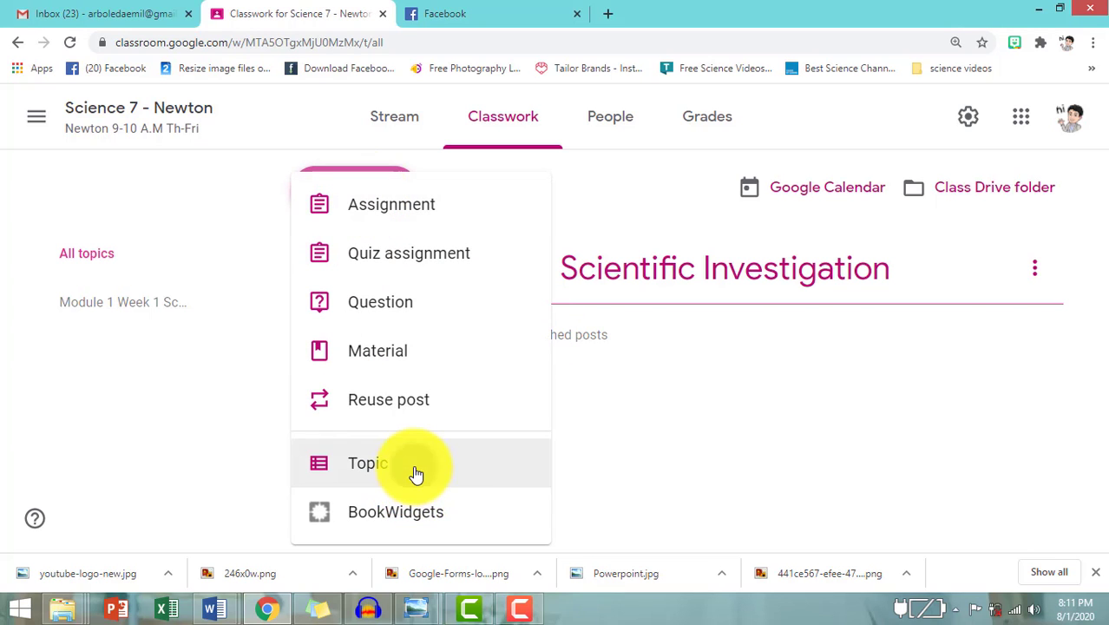
pyautogui.click(416, 473)
pyautogui.rightClick(497, 325)
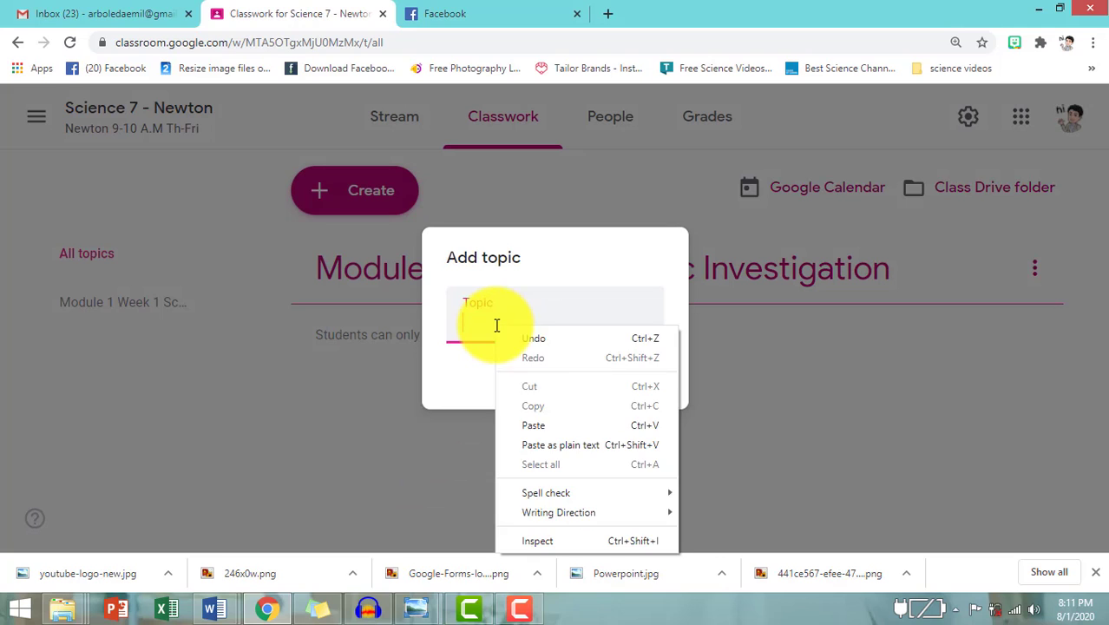
pyautogui.click(548, 422)
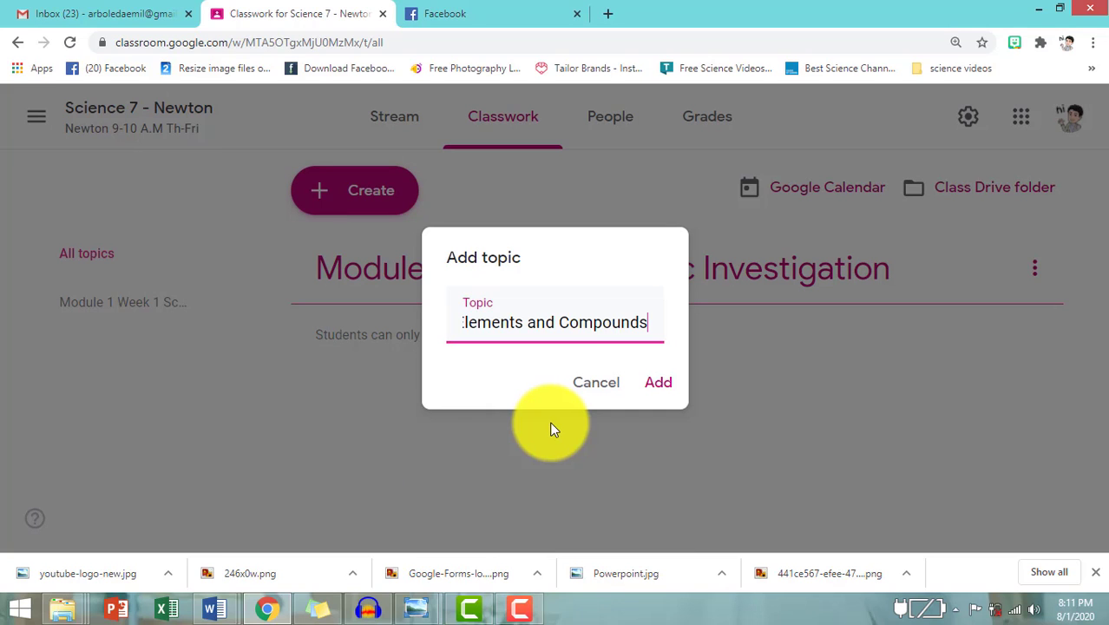
pyautogui.click(659, 386)
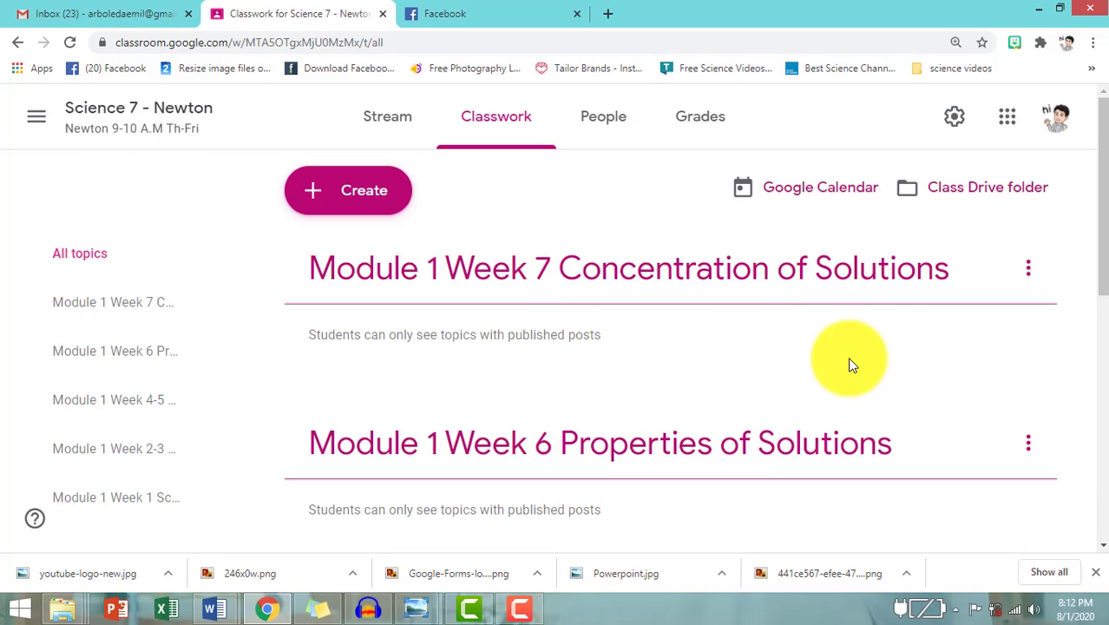
# Reorder the Module 1 topics into ascending week order, from Week 1 Scientific Investigation to Week 7 Concentration of Solutions
pyautogui.moveTo(1101, 224)
pyautogui.mouseDown()
pyautogui.moveTo(1094, 470)
pyautogui.moveTo(1104, 252)
pyautogui.moveTo(1090, 218)
pyautogui.mouseUp()
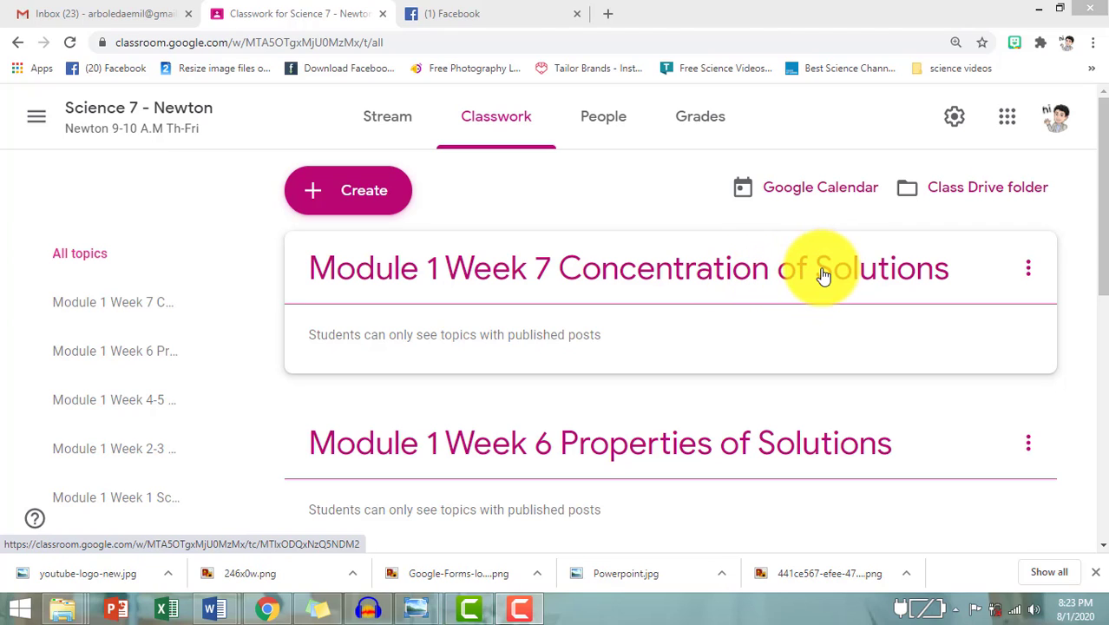
pyautogui.click(1028, 276)
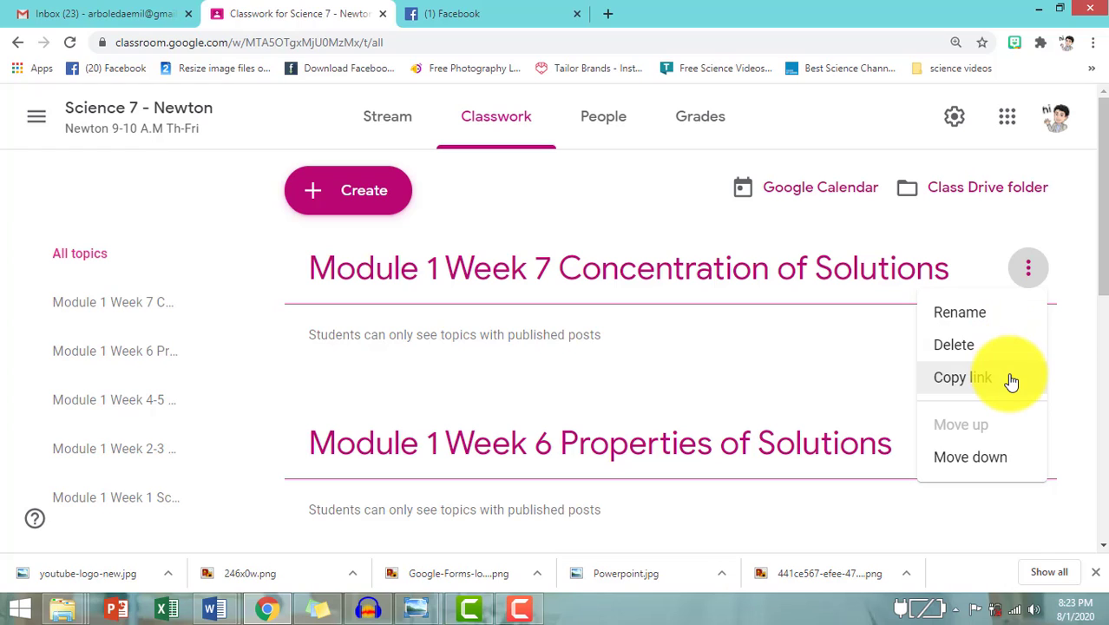
pyautogui.click(994, 459)
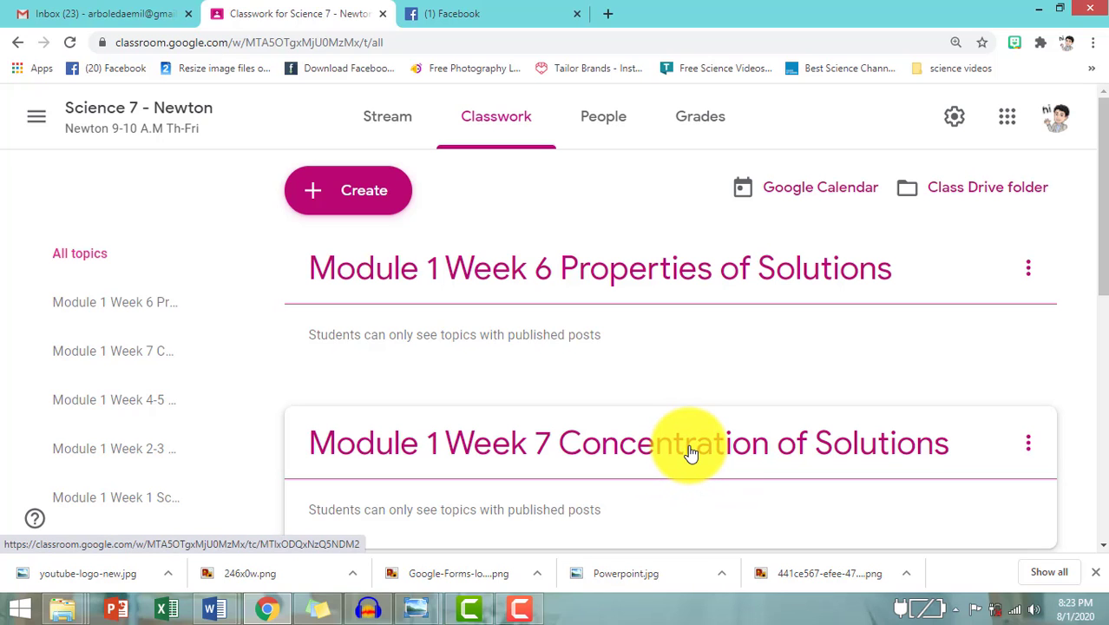
pyautogui.moveTo(686, 470); pyautogui.dragTo(665, 415)
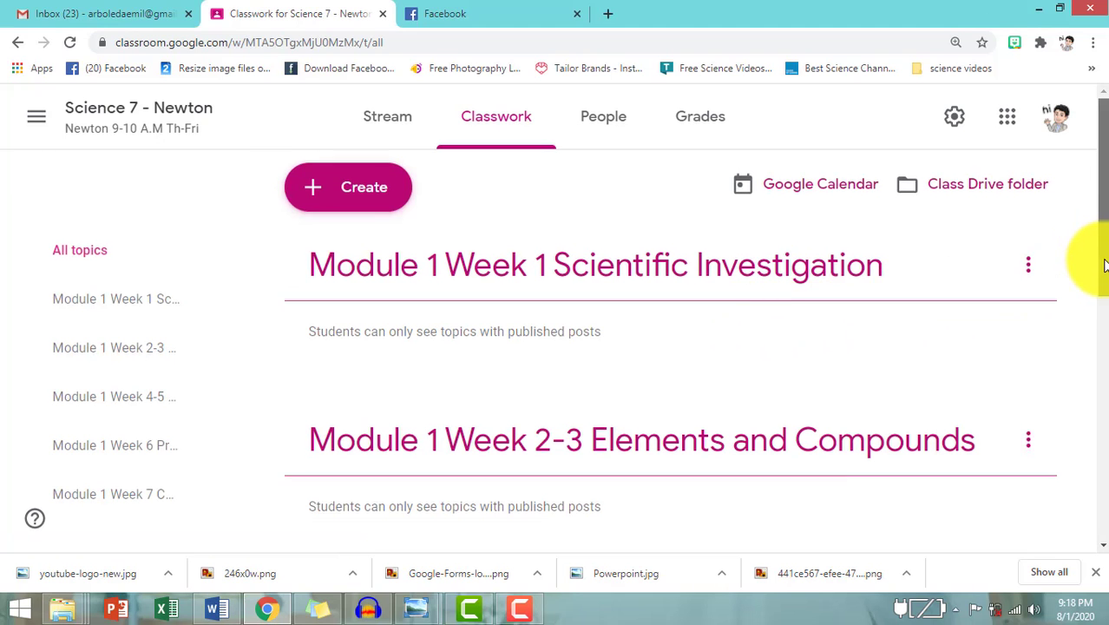
# Create an assignment titled "Assignment #1 Scientific Investigation" with the instructions "Read a story about scientific investigation."
pyautogui.moveTo(1096, 253)
pyautogui.mouseDown()
pyautogui.moveTo(1104, 441)
pyautogui.moveTo(1105, 247)
pyautogui.mouseUp()
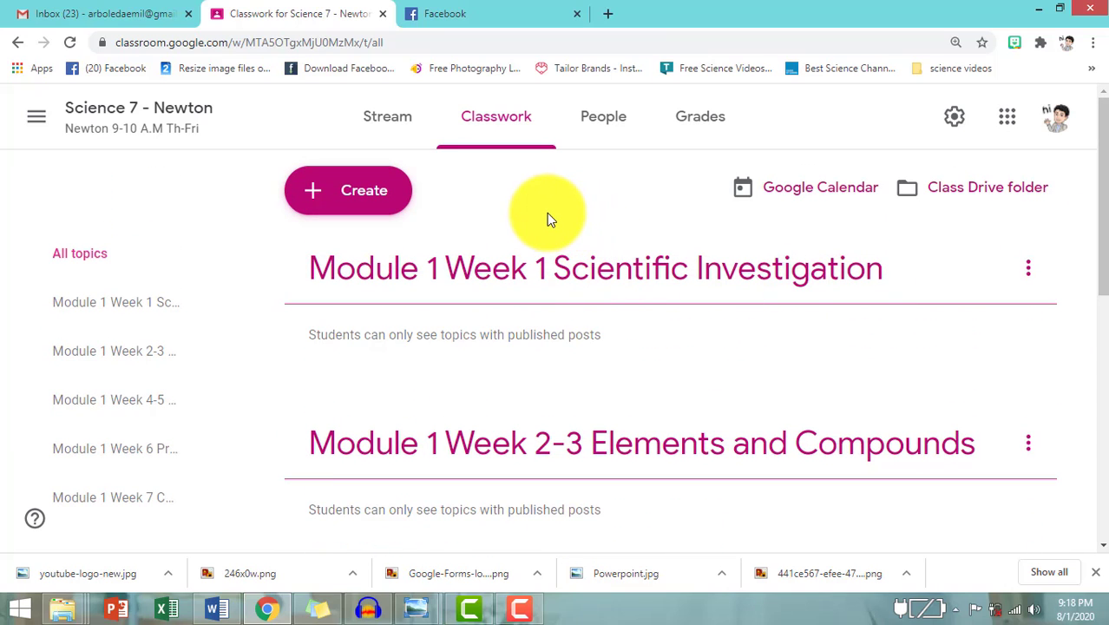
pyautogui.click(385, 202)
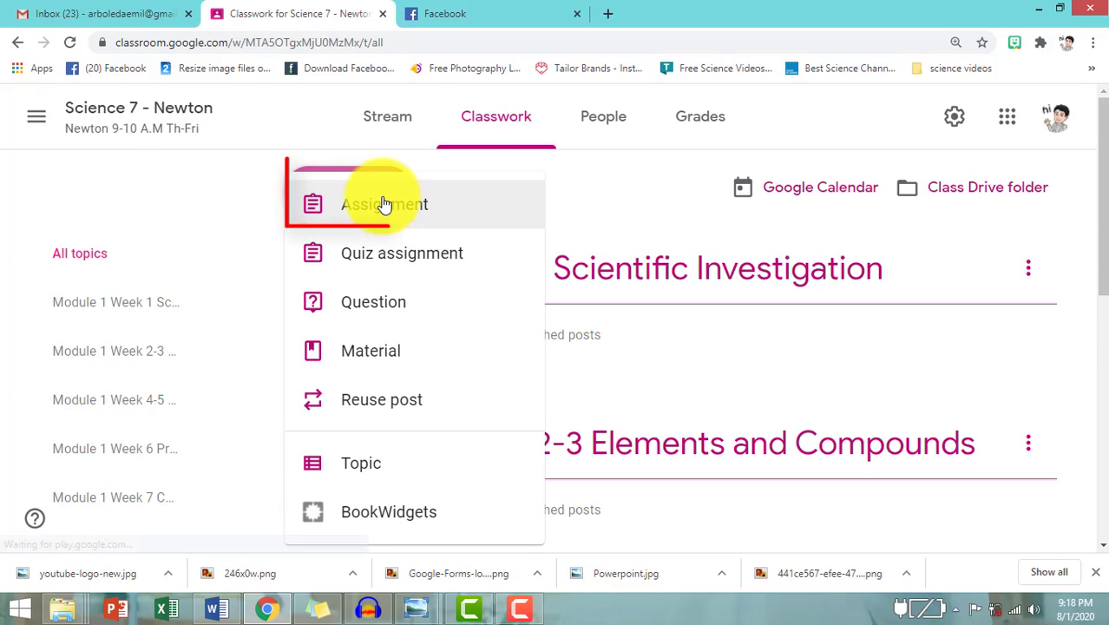
pyautogui.click(453, 220)
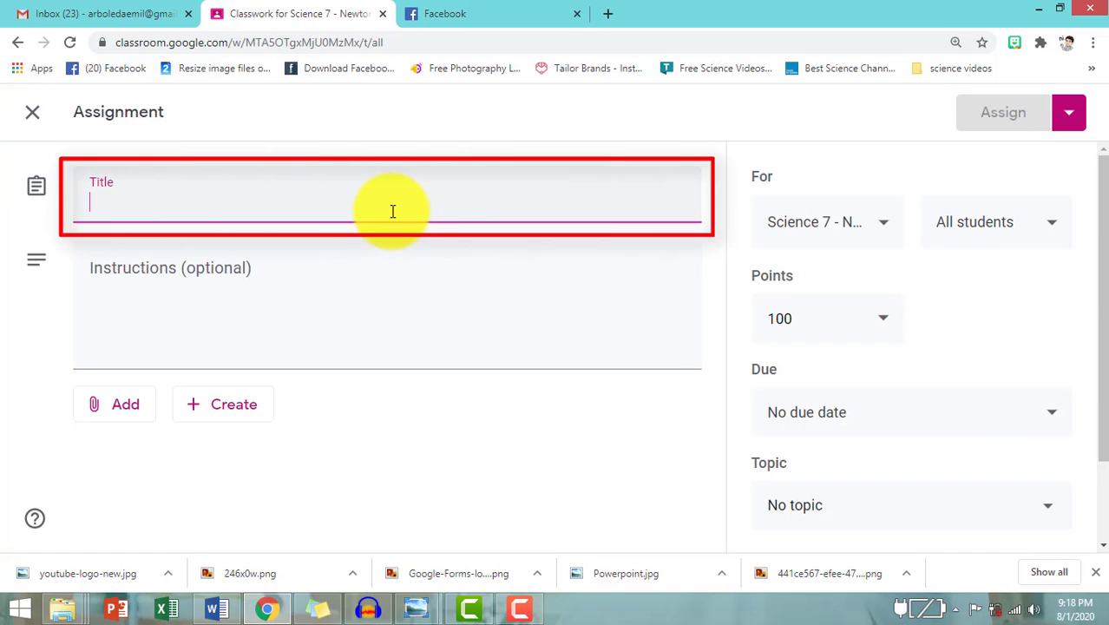
pyautogui.write('Assign')
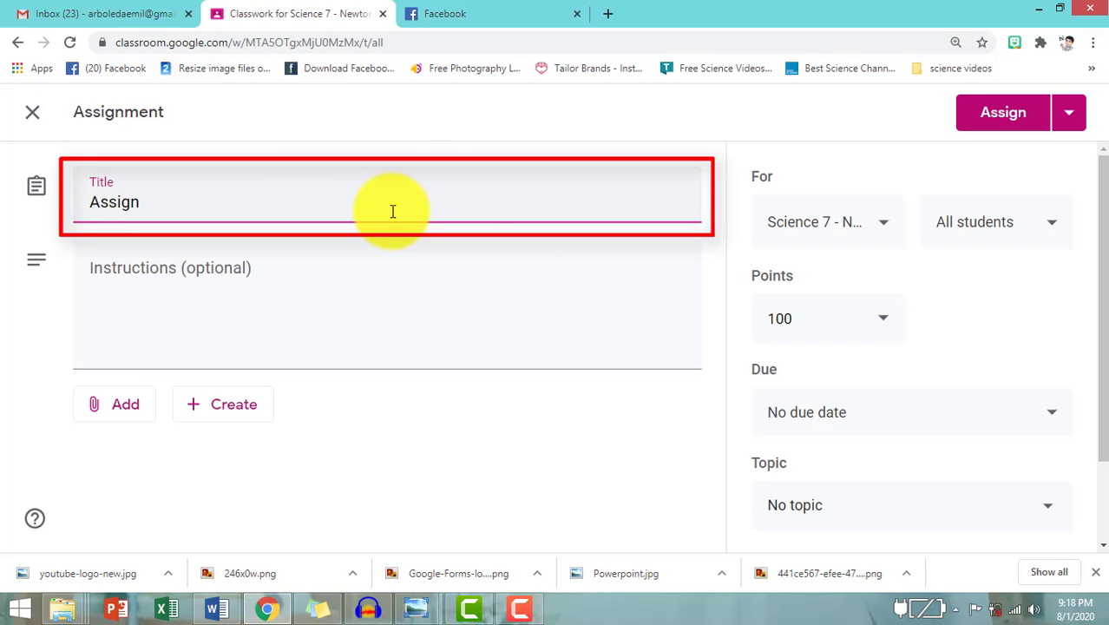
pyautogui.write('ment #1 Scientific Investigation')
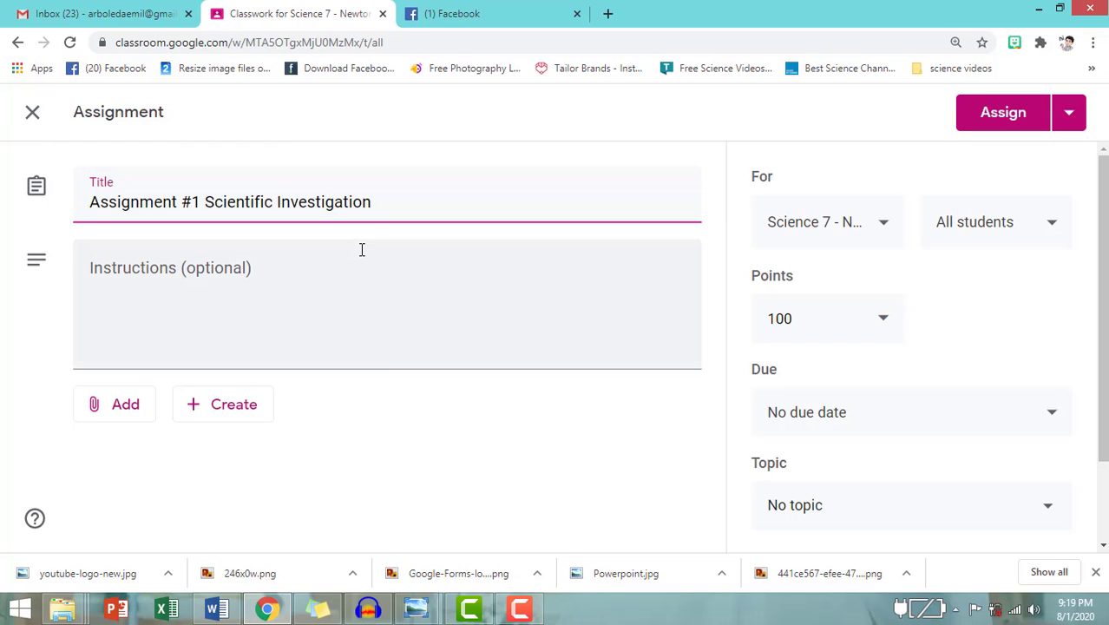
pyautogui.click(362, 253)
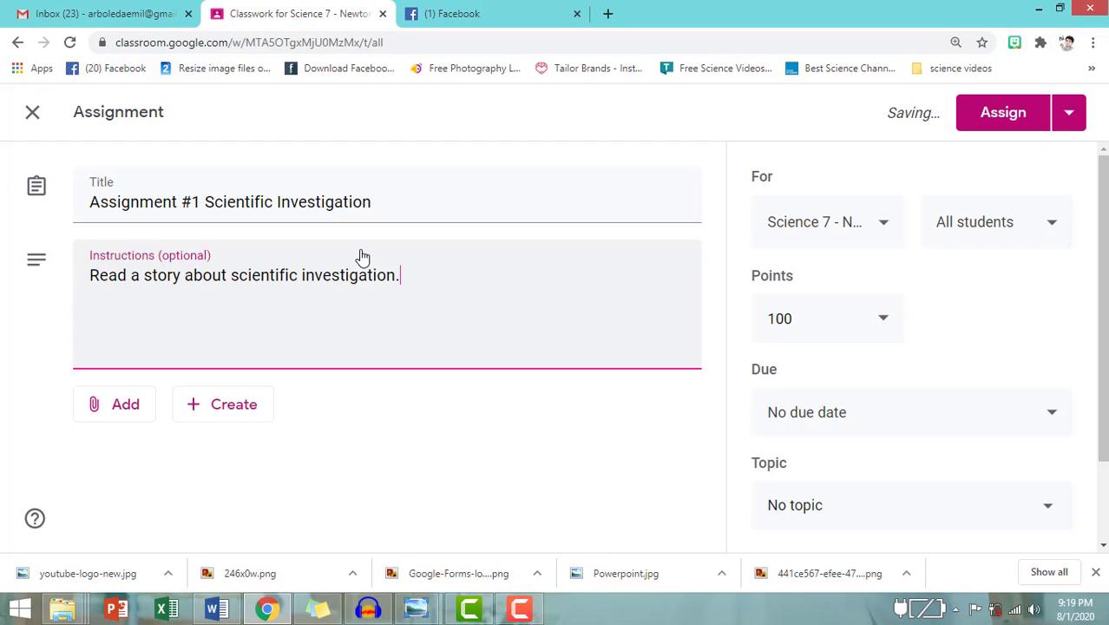
# Examine the assignment's Google Drive and link attachment options without attaching anything
pyautogui.click(122, 408)
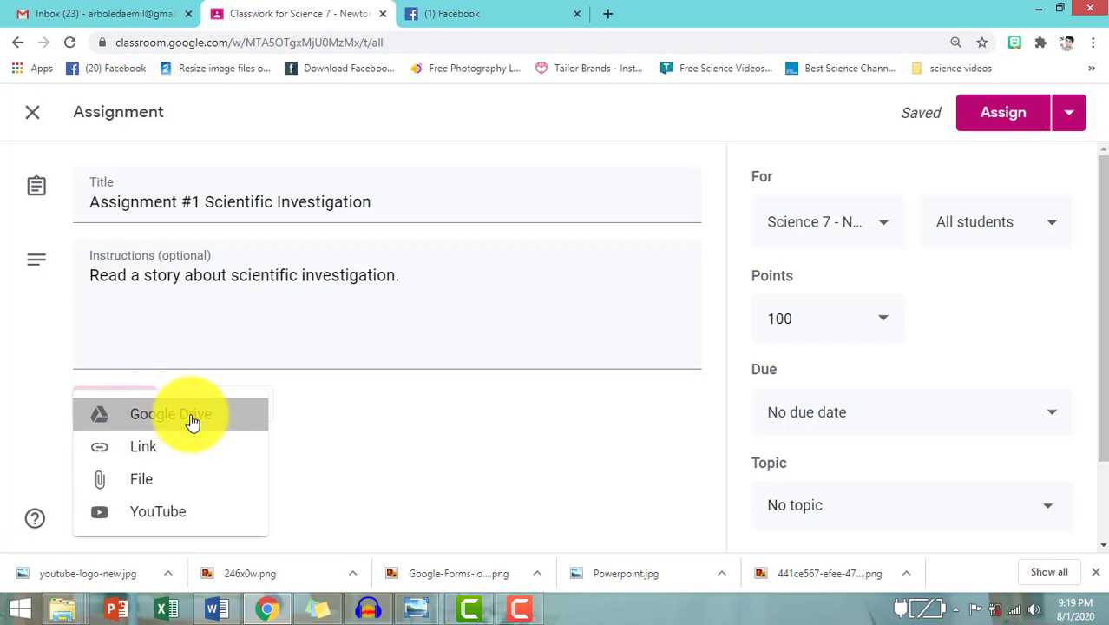
pyautogui.click(191, 417)
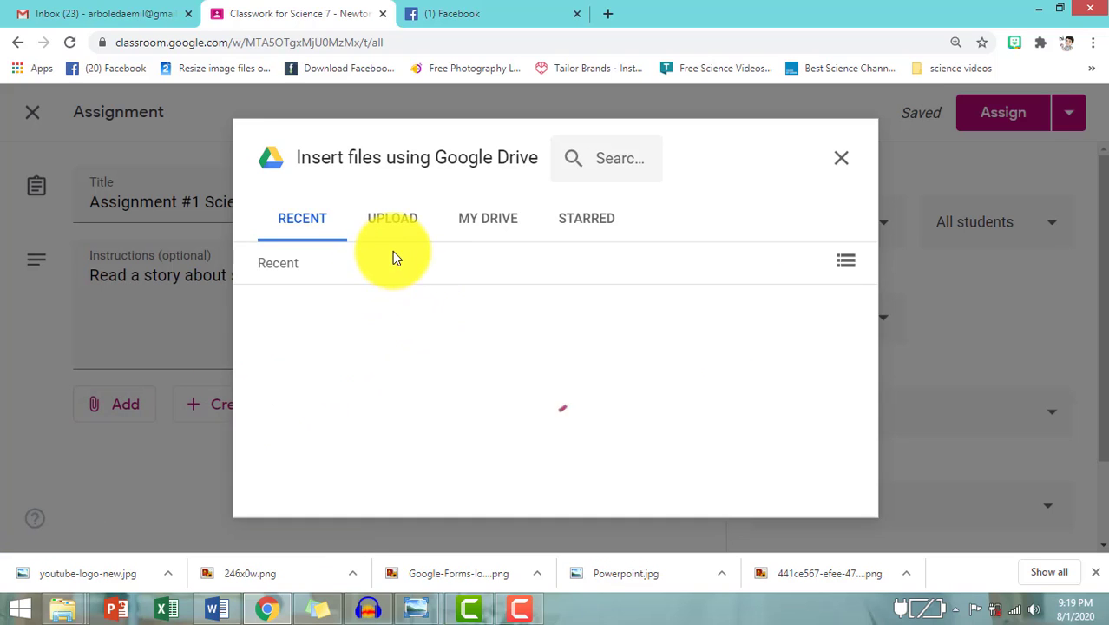
pyautogui.click(404, 224)
pyautogui.click(507, 223)
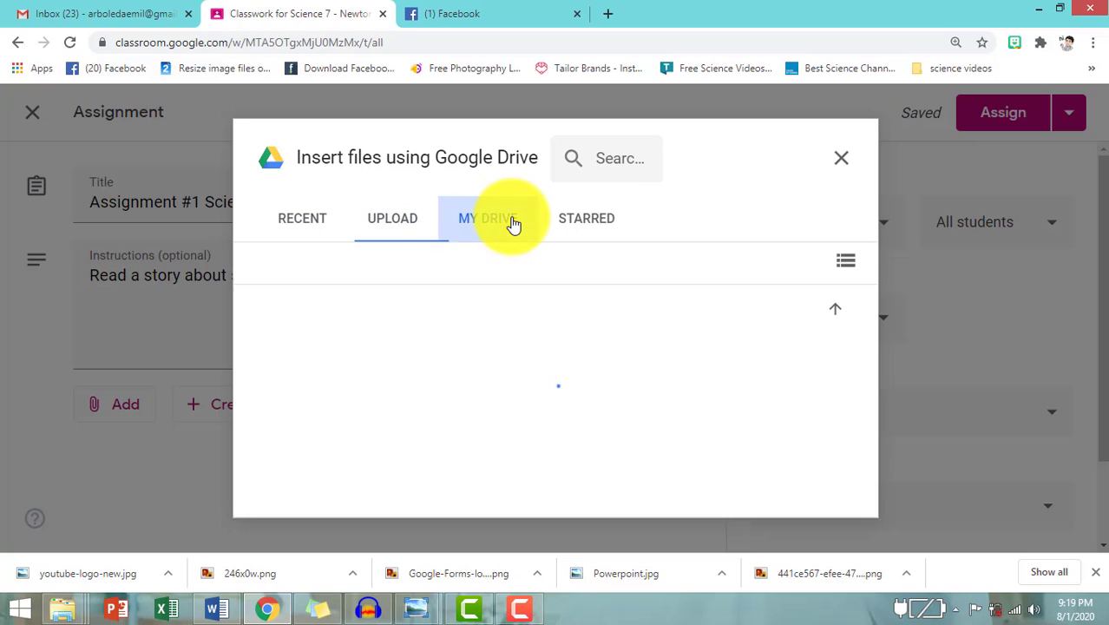
pyautogui.click(846, 161)
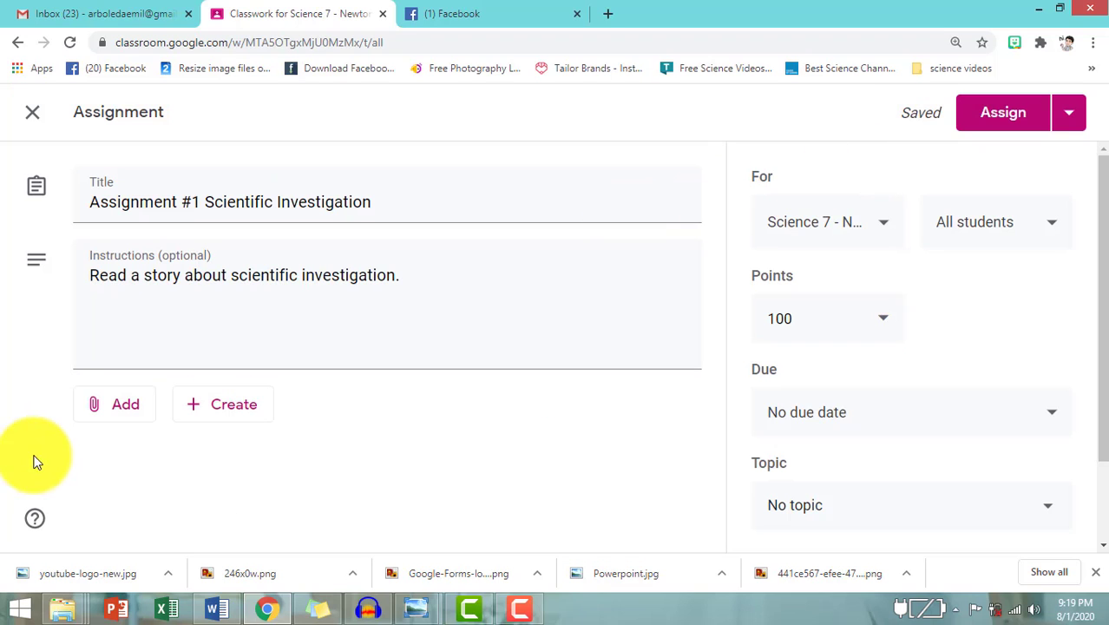
pyautogui.click(121, 408)
pyautogui.click(149, 448)
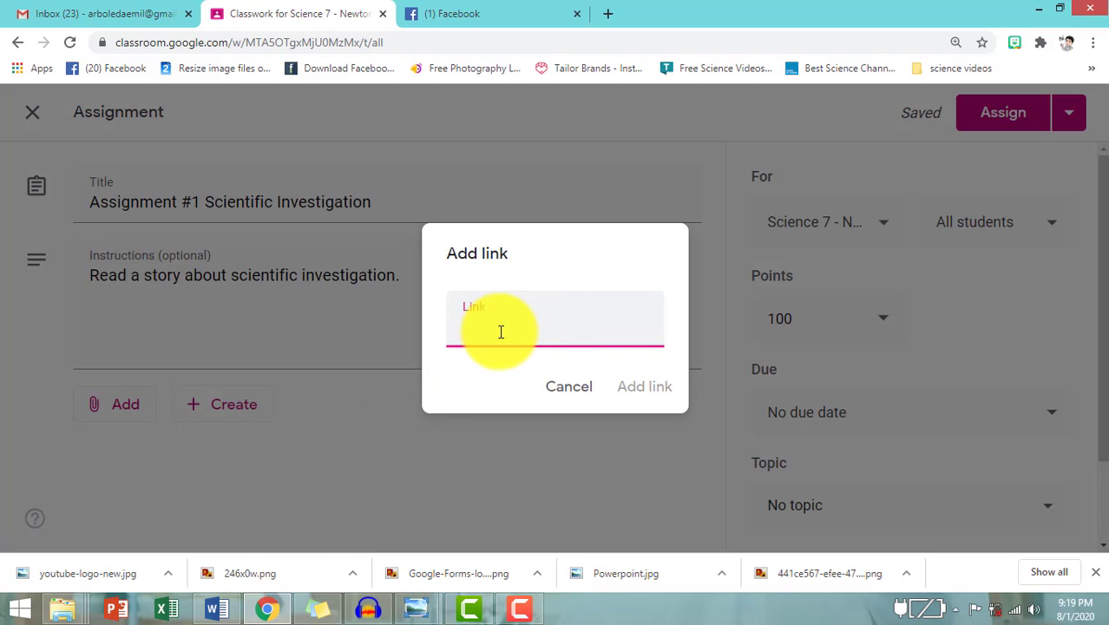
pyautogui.click(575, 388)
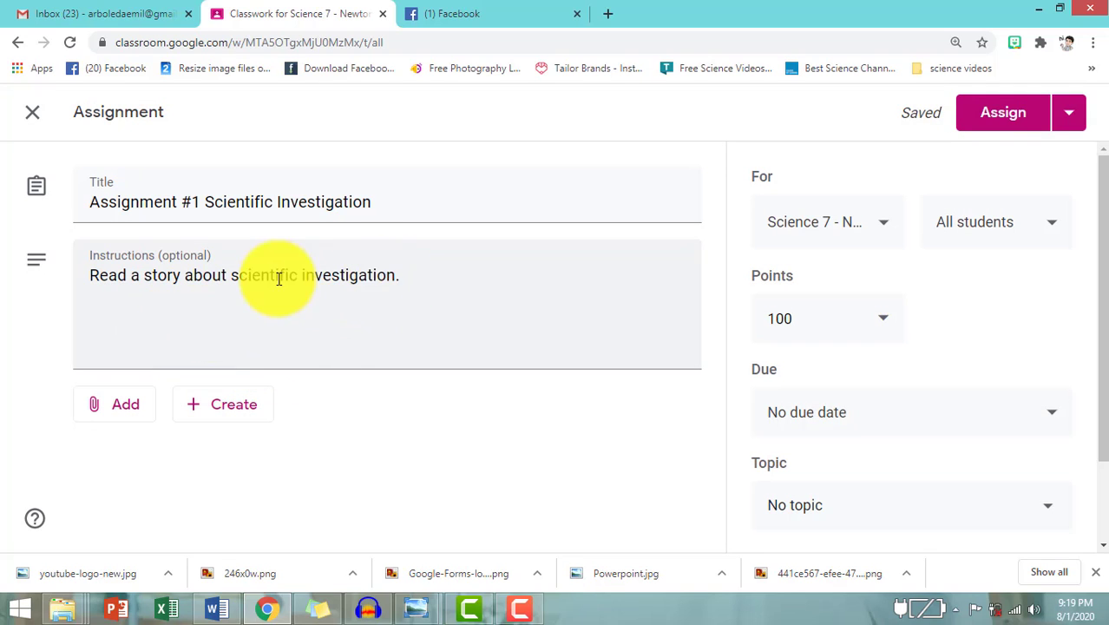
# Replace the assignment instructions with "Watch the video about Scientific investigation."
pyautogui.moveTo(431, 278); pyautogui.dragTo(92, 281)
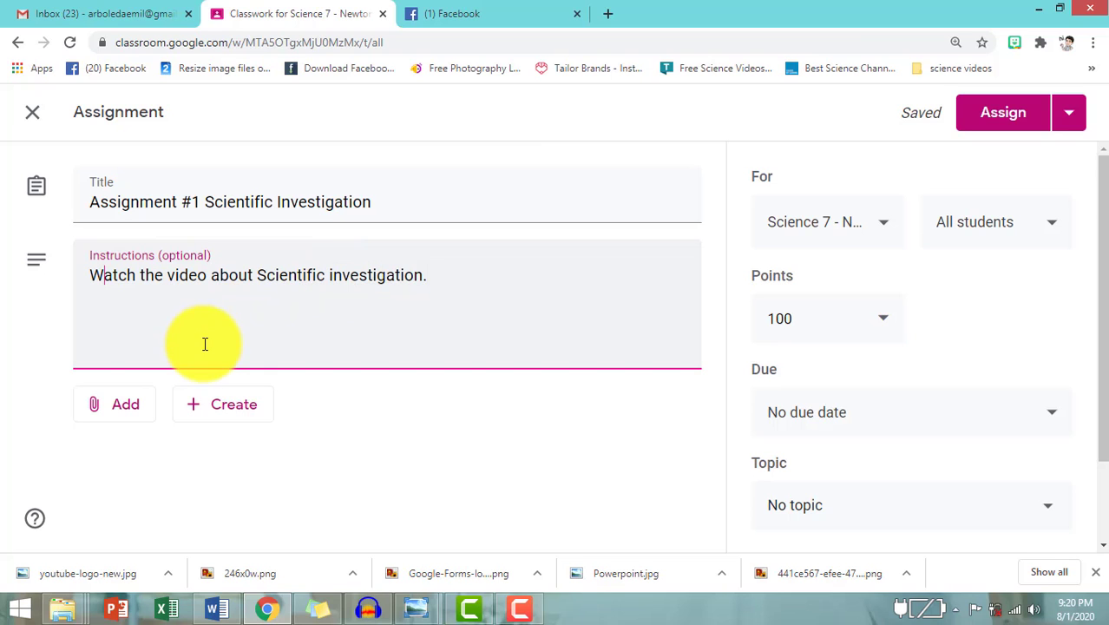
# Review the link entry and the Google Drive file picker again, closing both without attaching anything
pyautogui.click(124, 407)
pyautogui.click(221, 457)
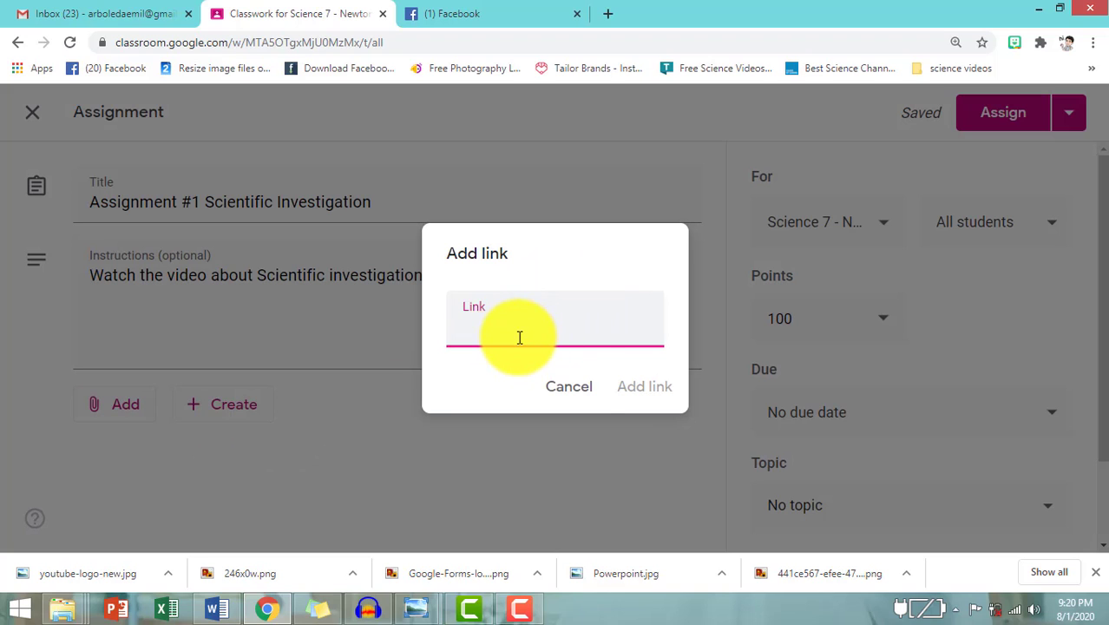
pyautogui.click(589, 390)
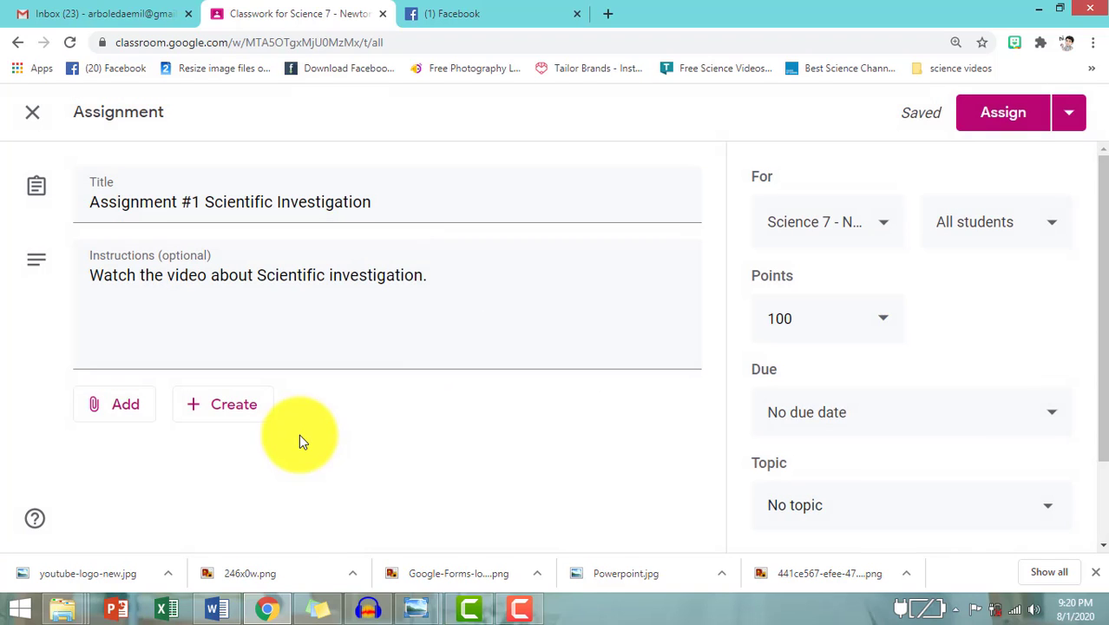
pyautogui.click(103, 415)
pyautogui.click(185, 422)
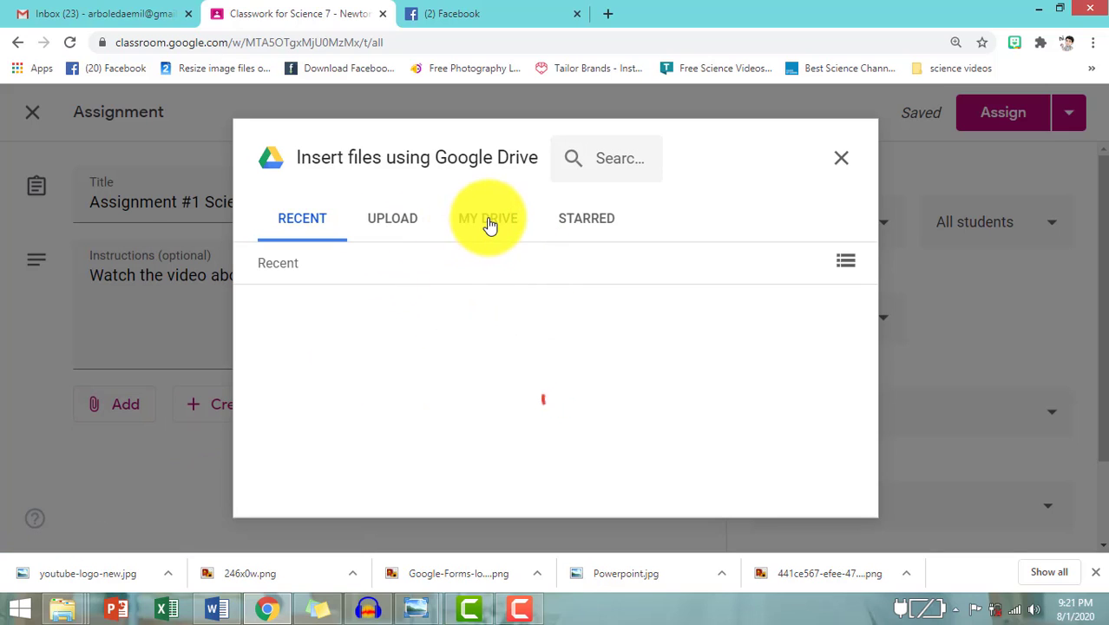
pyautogui.click(488, 220)
pyautogui.click(841, 158)
# Examine the YouTube video search and URL options and the file types available to create, without attaching anything
pyautogui.click(141, 411)
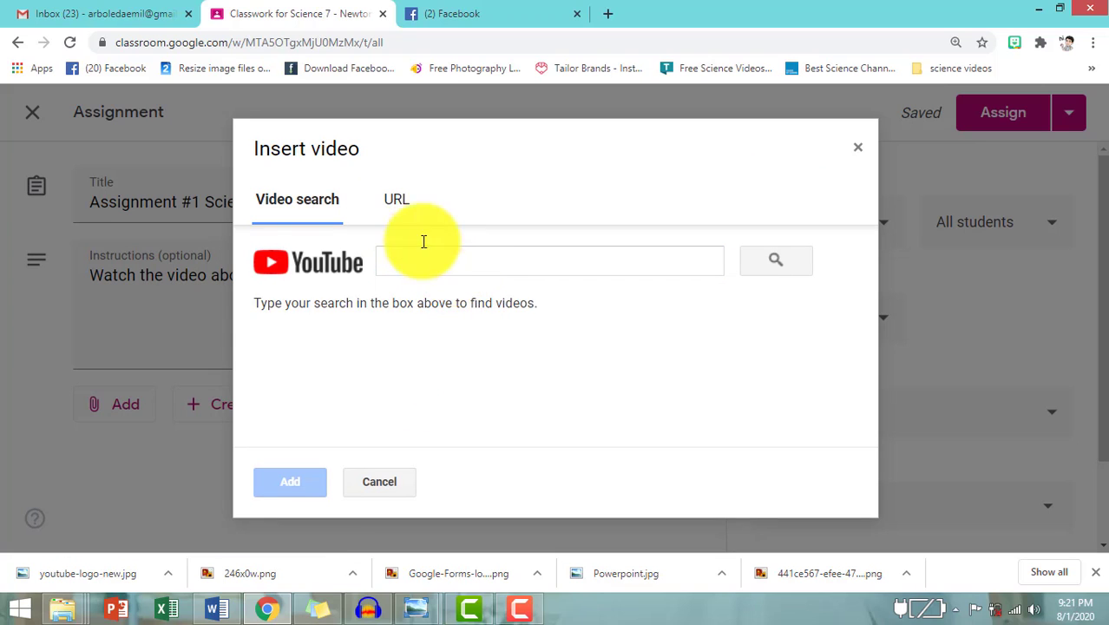
pyautogui.click(393, 201)
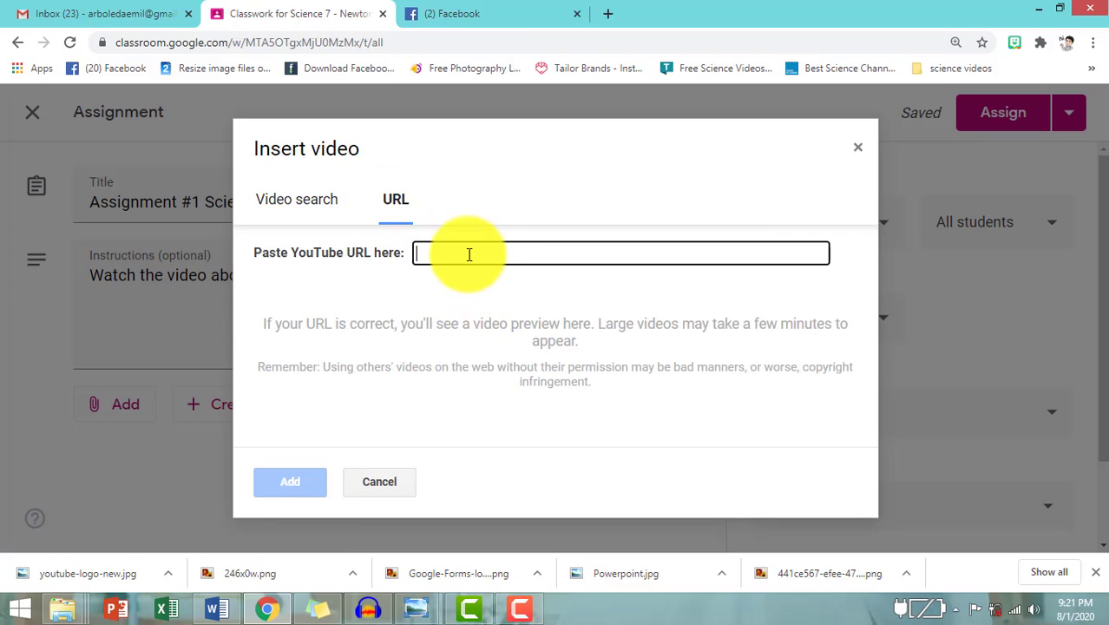
pyautogui.click(313, 207)
pyautogui.click(858, 151)
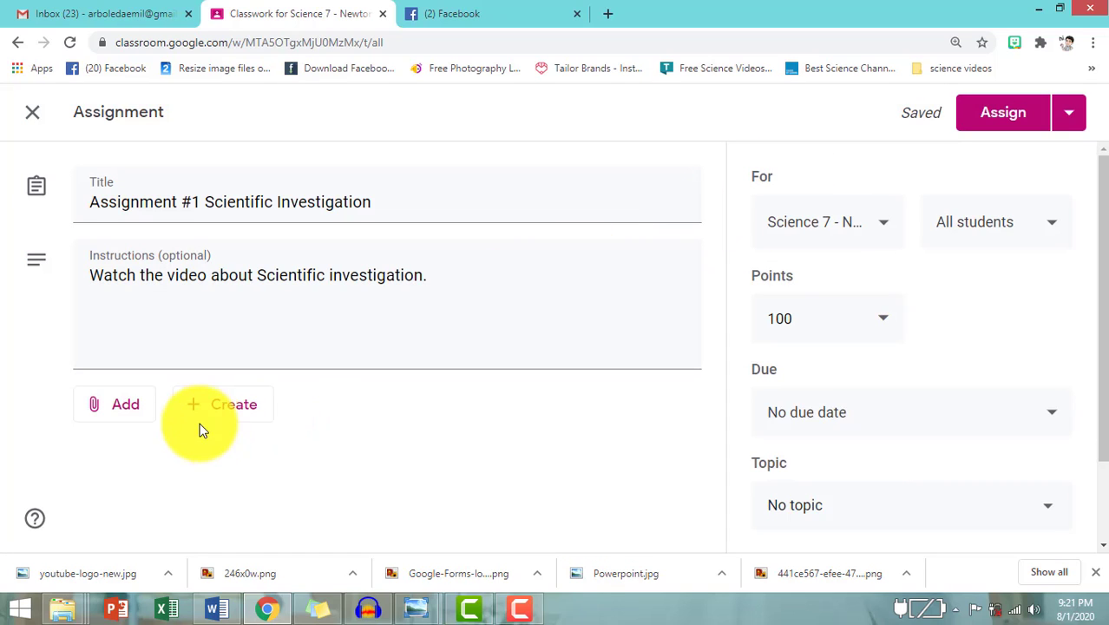
pyautogui.click(210, 406)
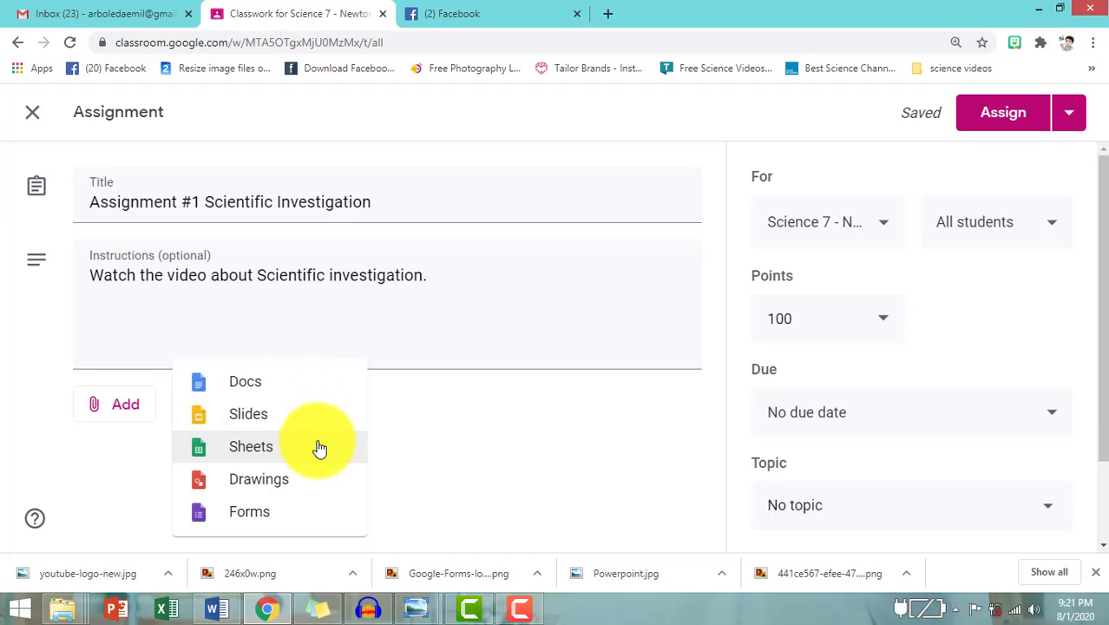
pyautogui.click(325, 526)
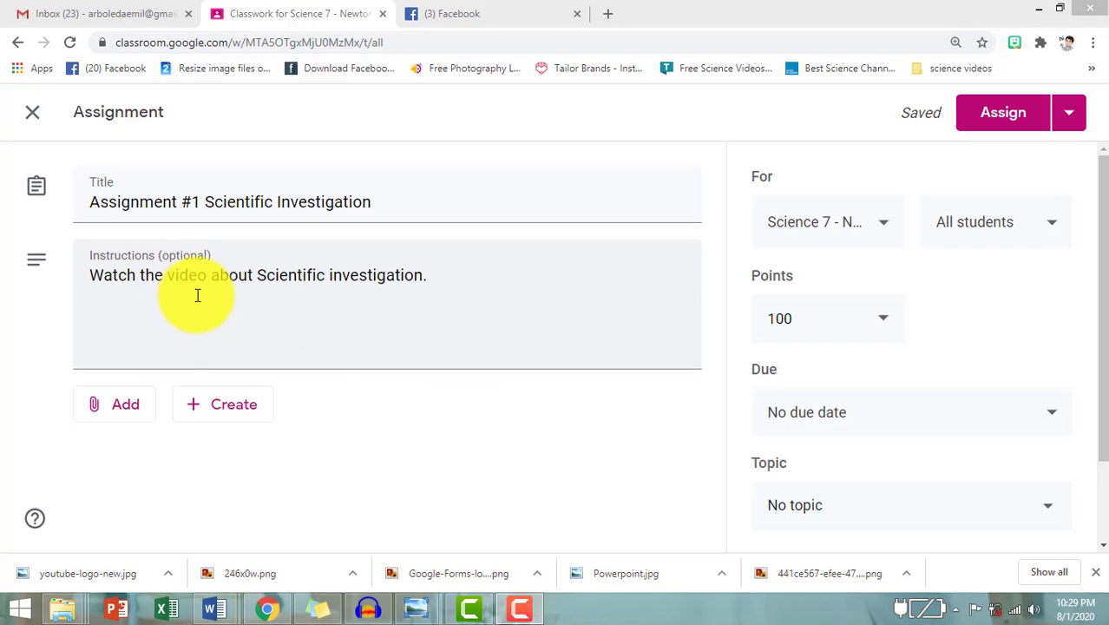
pyautogui.click(131, 406)
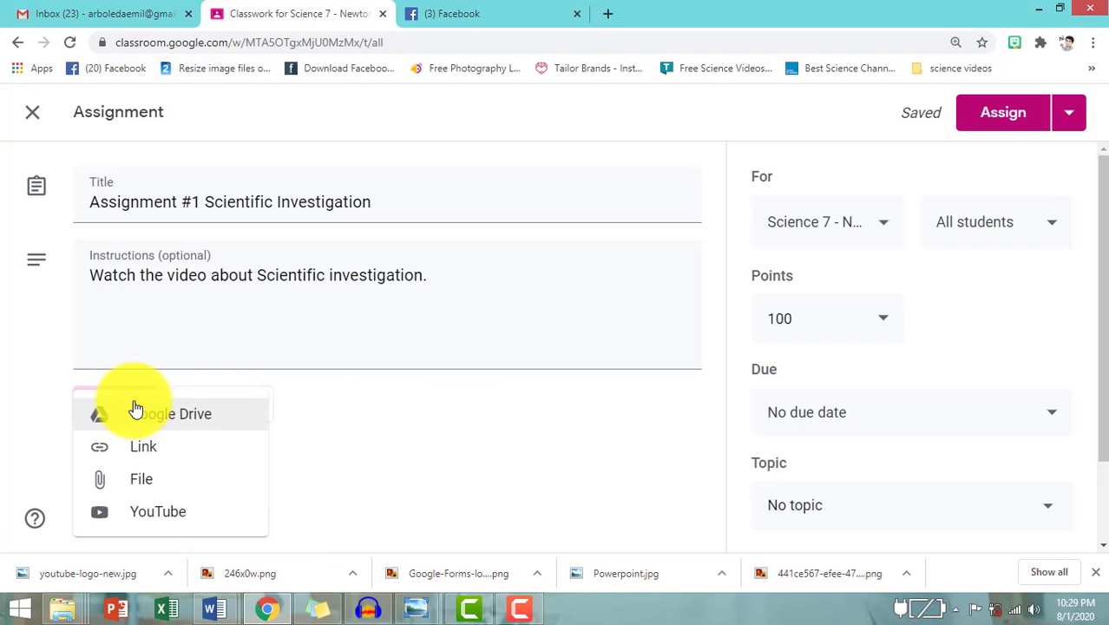
pyautogui.click(190, 514)
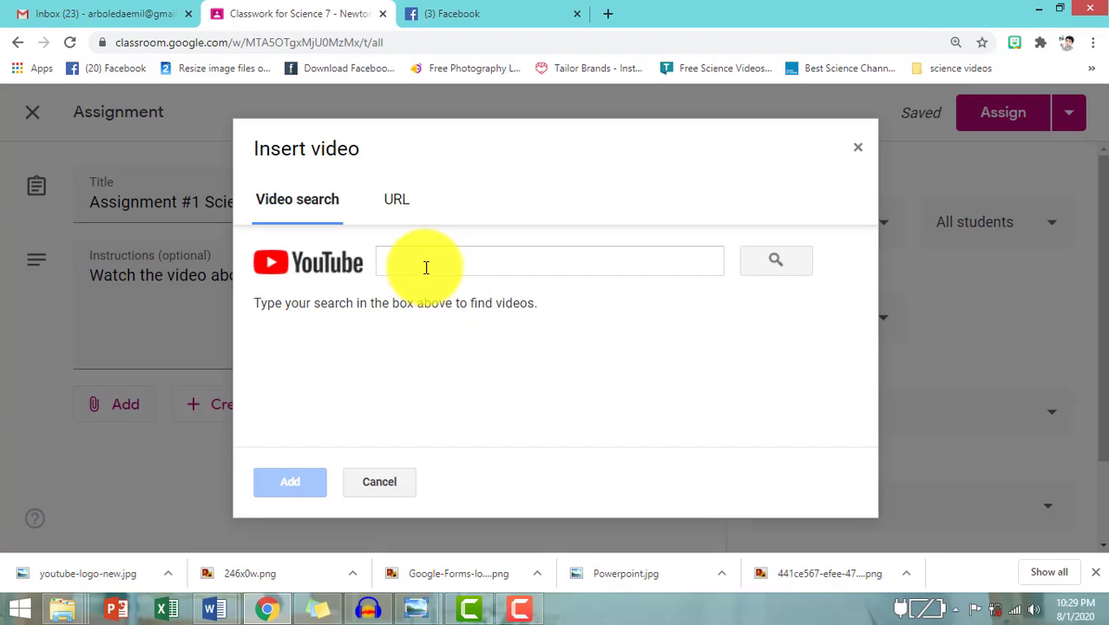
pyautogui.click(400, 204)
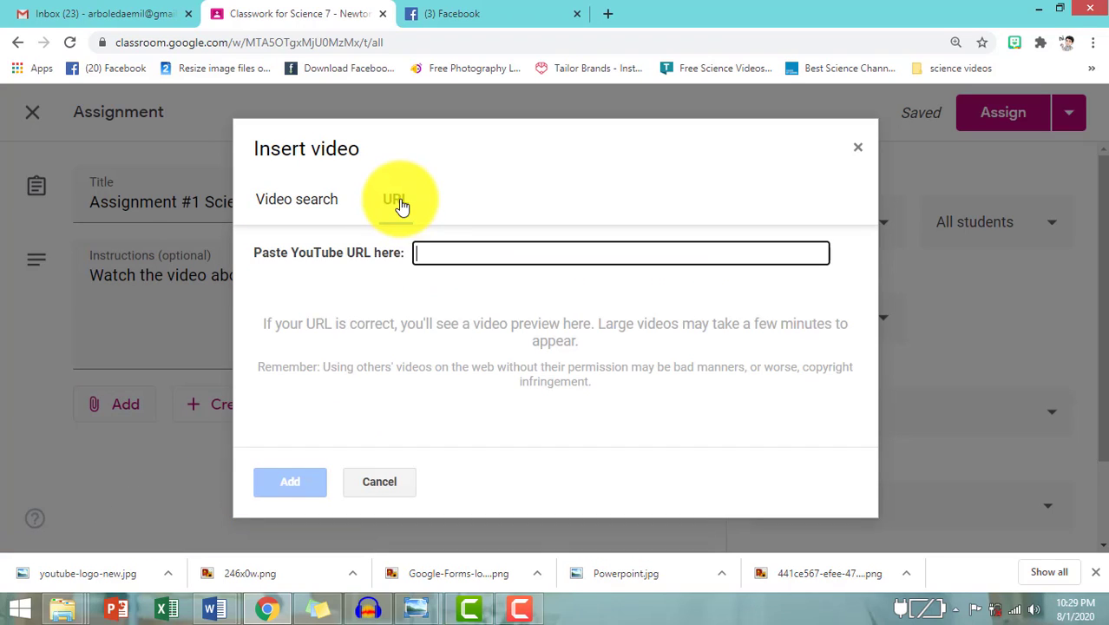
pyautogui.rightClick(436, 252)
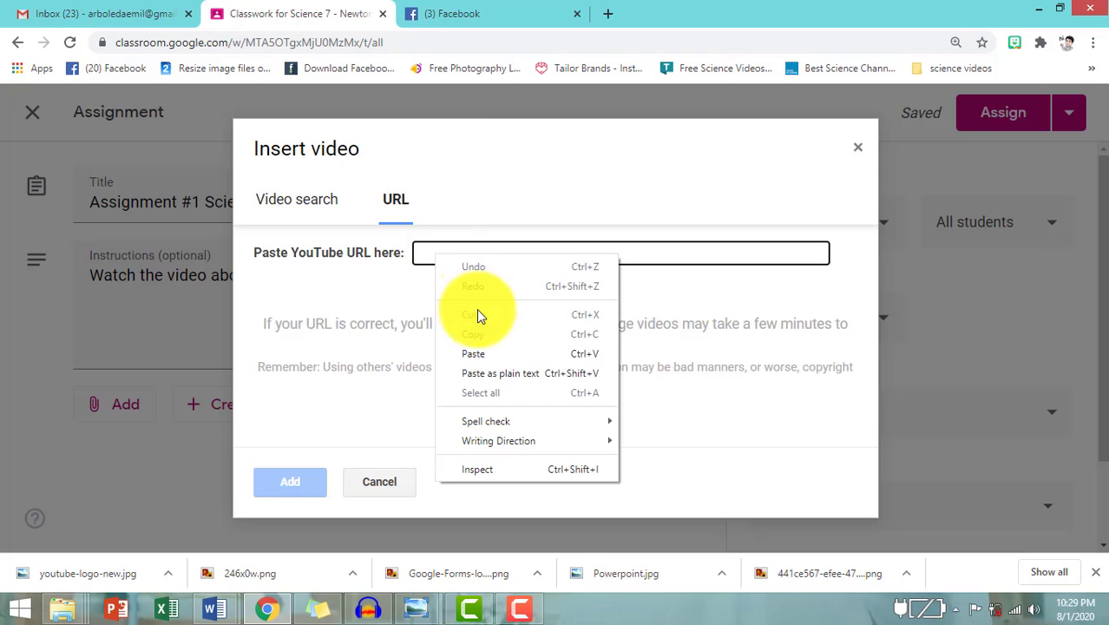
pyautogui.click(482, 354)
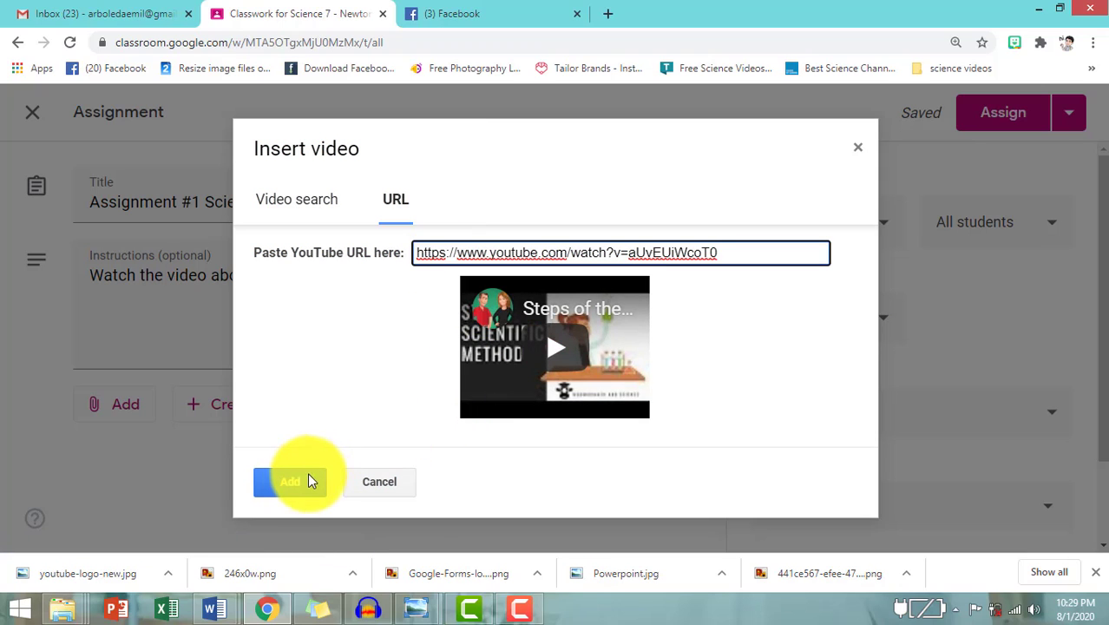
pyautogui.click(297, 482)
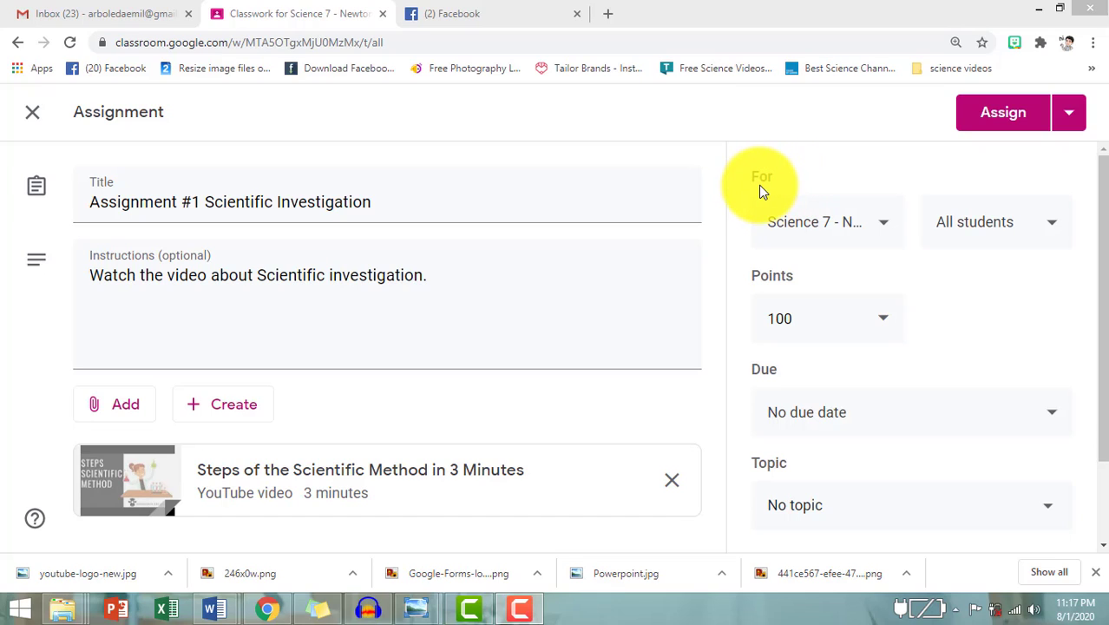
# Try including the Science 7 Aristotle and Galileo classes as recipients, and deselect both again
pyautogui.click(888, 229)
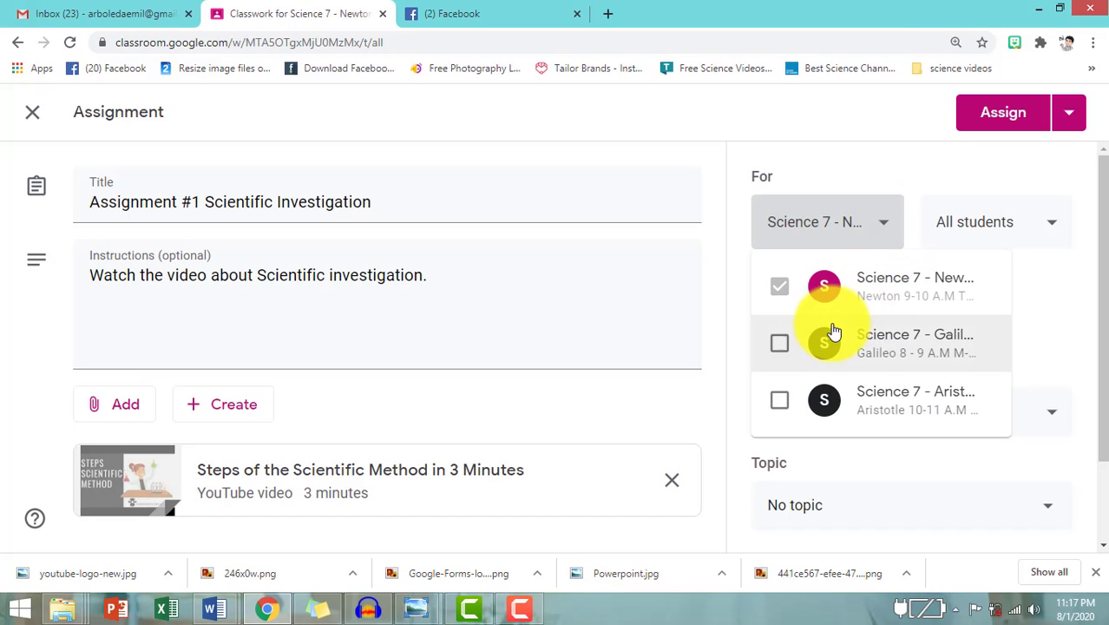
pyautogui.click(779, 399)
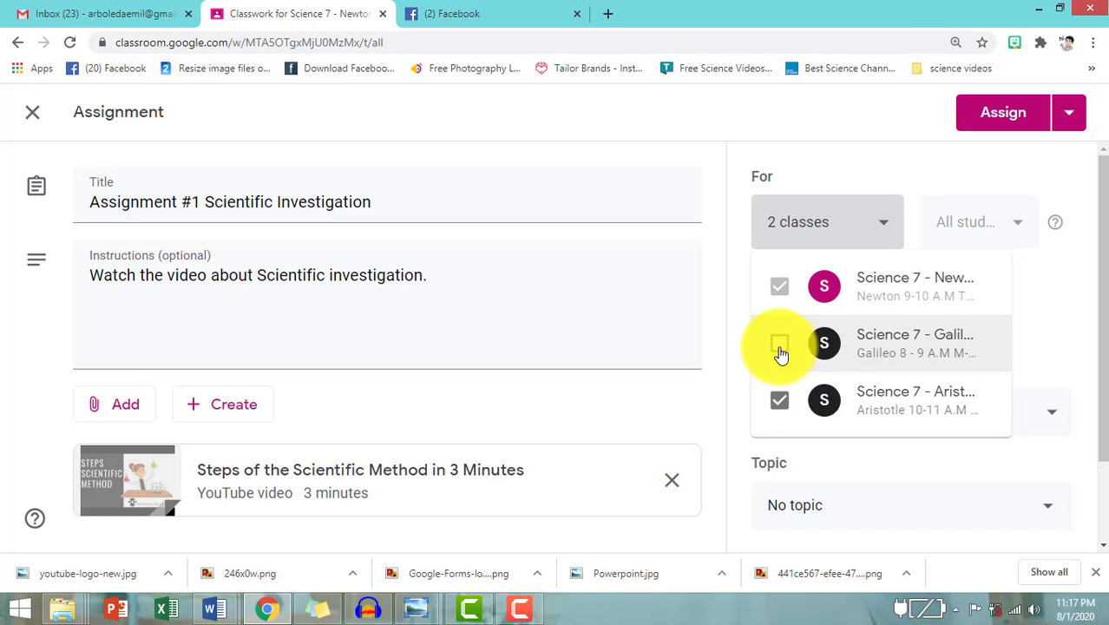
pyautogui.click(781, 351)
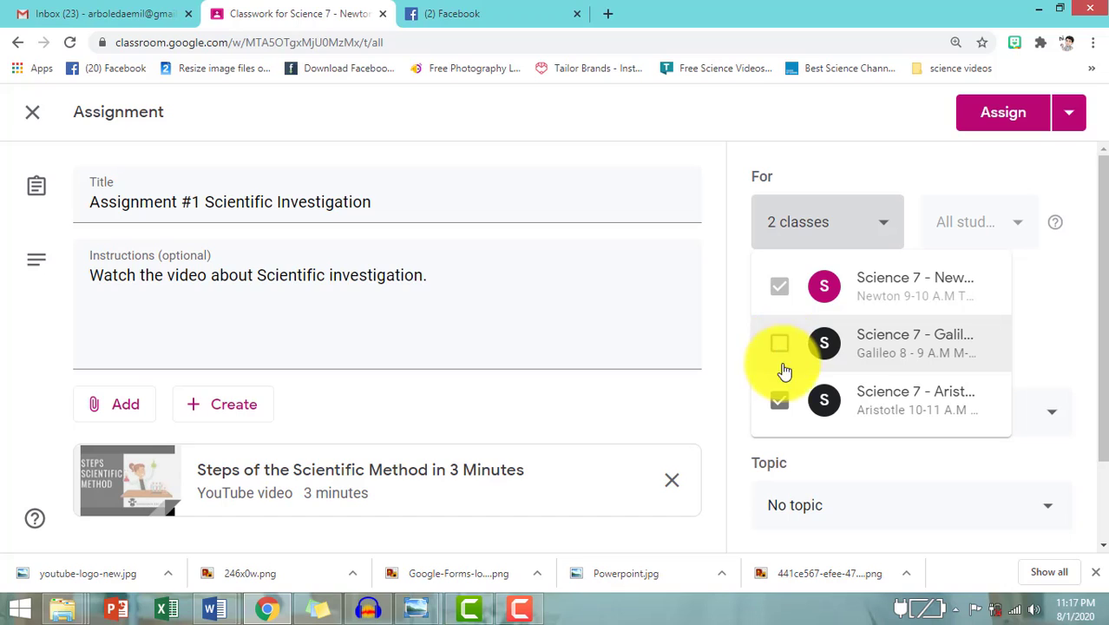
pyautogui.click(782, 401)
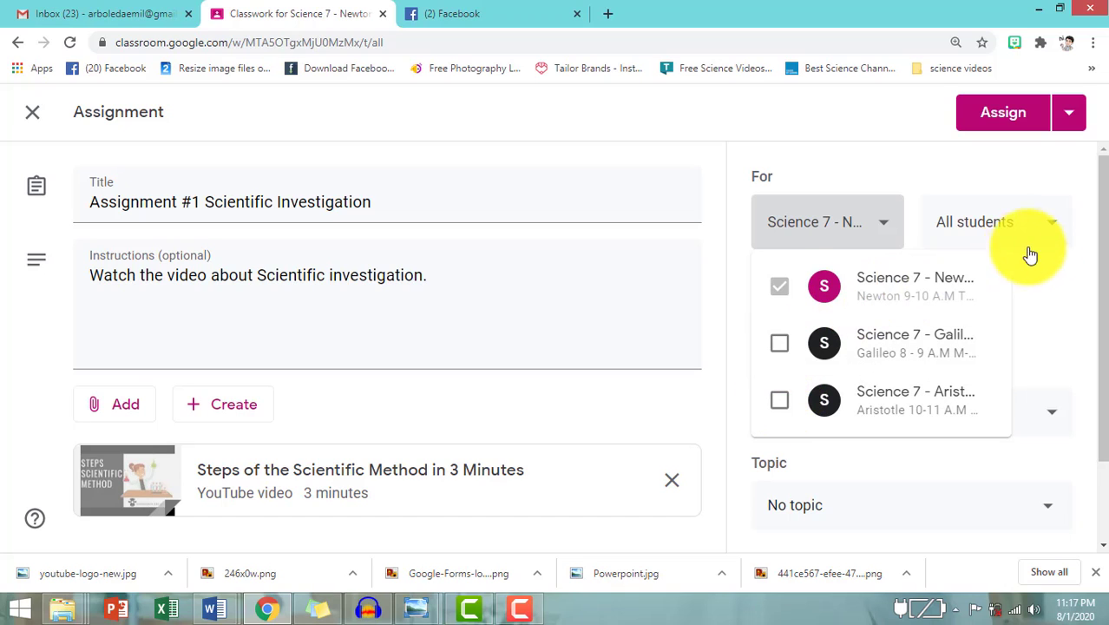
pyautogui.click(781, 346)
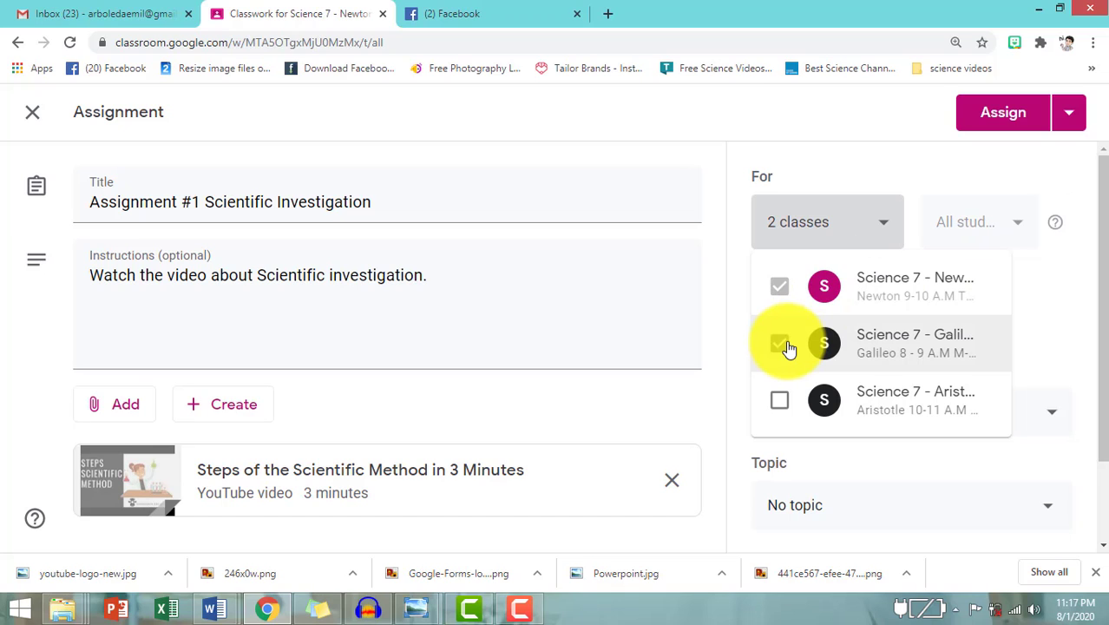
pyautogui.click(785, 346)
pyautogui.click(1046, 315)
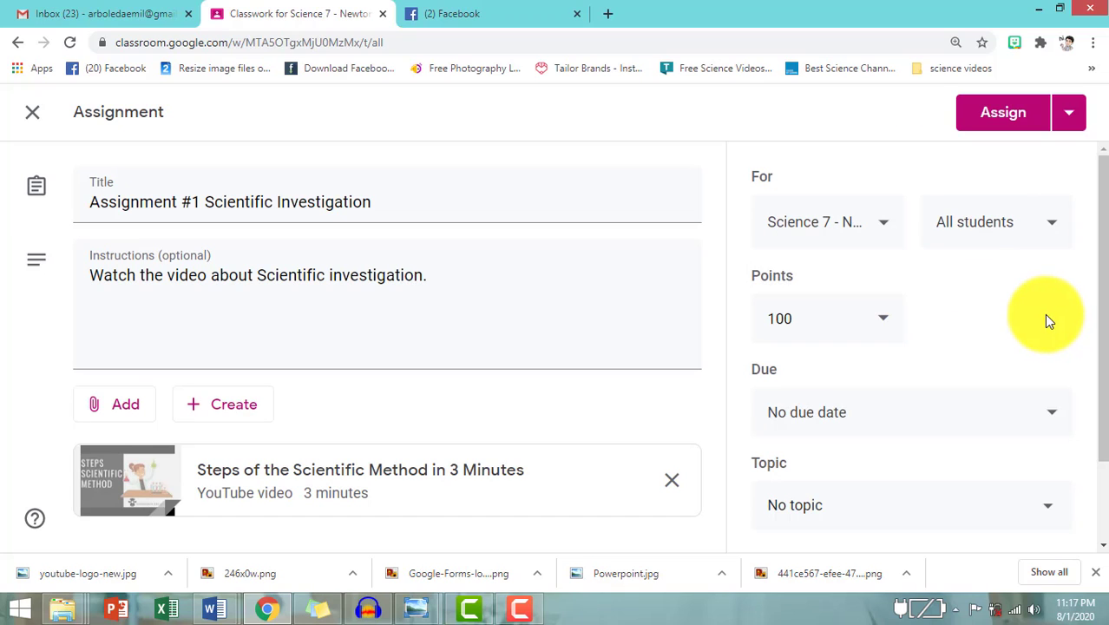
# Review the assignment's student selection and its points options without changing either
pyautogui.click(1055, 233)
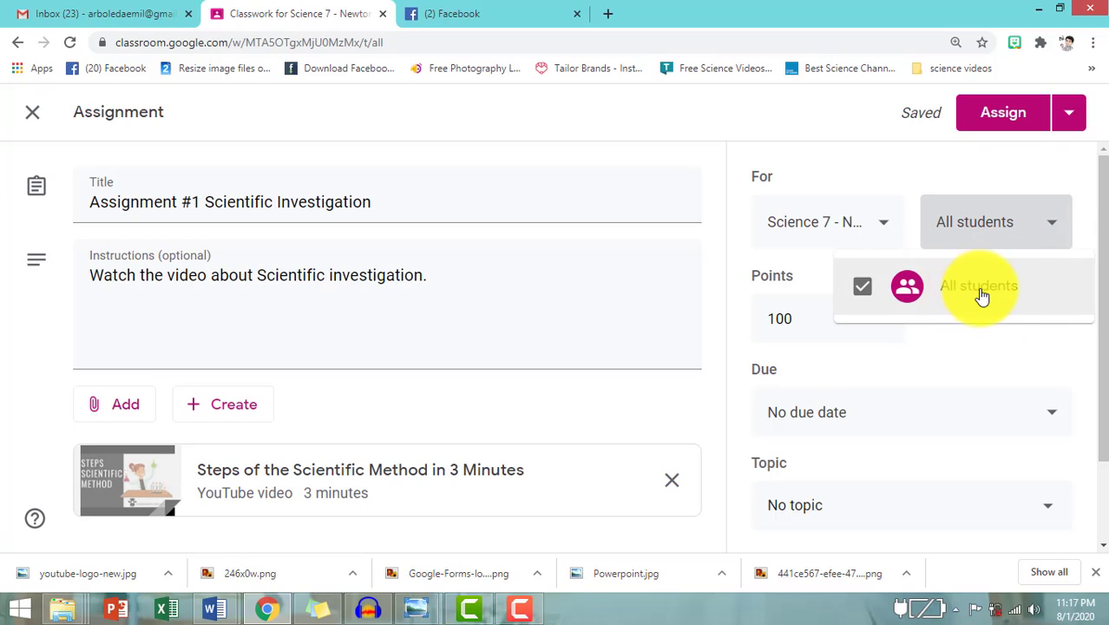
pyautogui.click(959, 352)
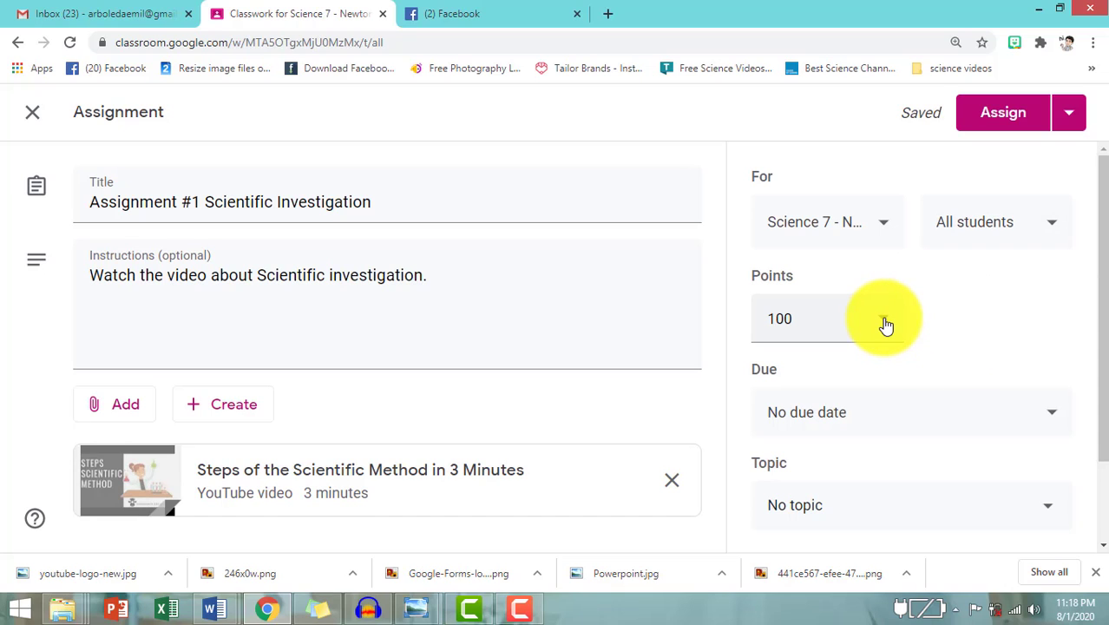
pyautogui.click(885, 325)
pyautogui.click(789, 372)
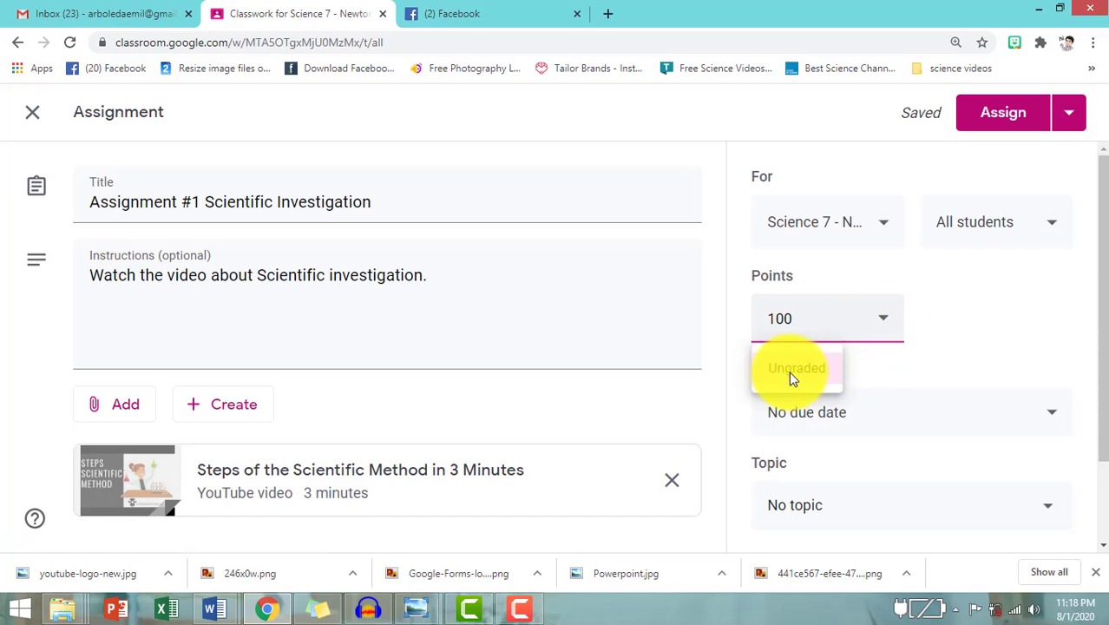
pyautogui.click(959, 421)
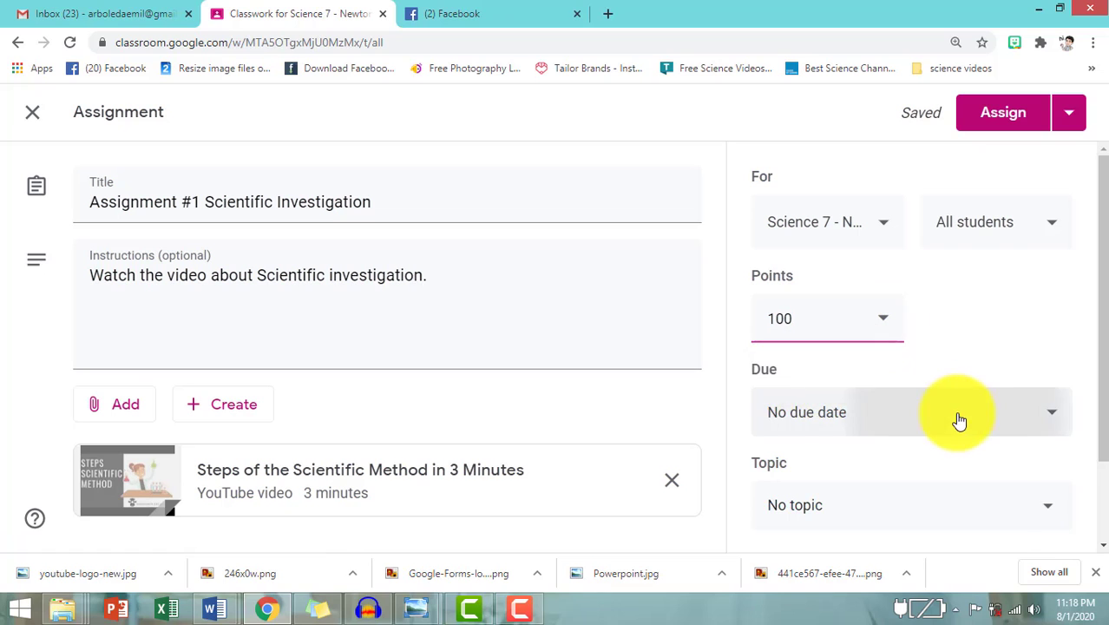
# Try giving the assignment a due date of Aug 3, 2020, and clear the date again
pyautogui.click(959, 421)
pyautogui.click(978, 502)
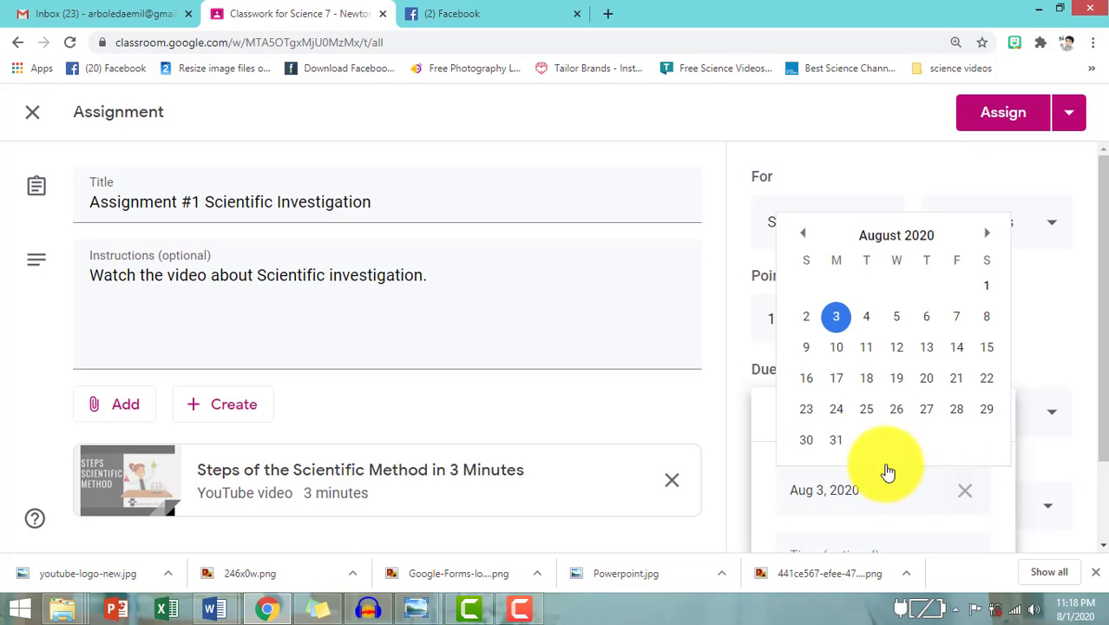
pyautogui.click(846, 421)
pyautogui.click(967, 493)
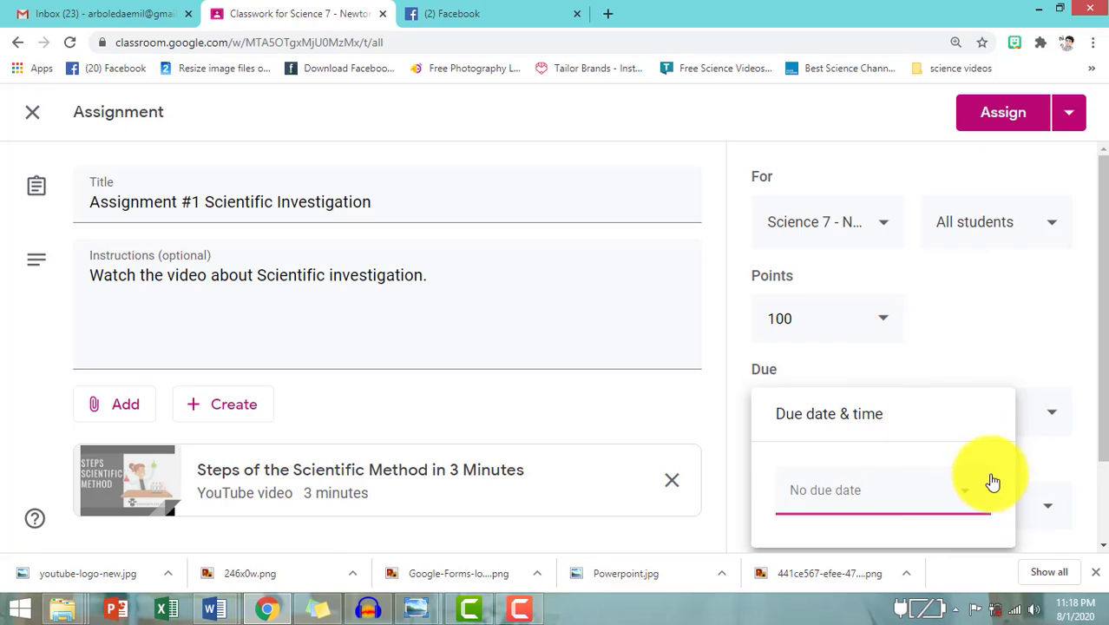
pyautogui.click(997, 369)
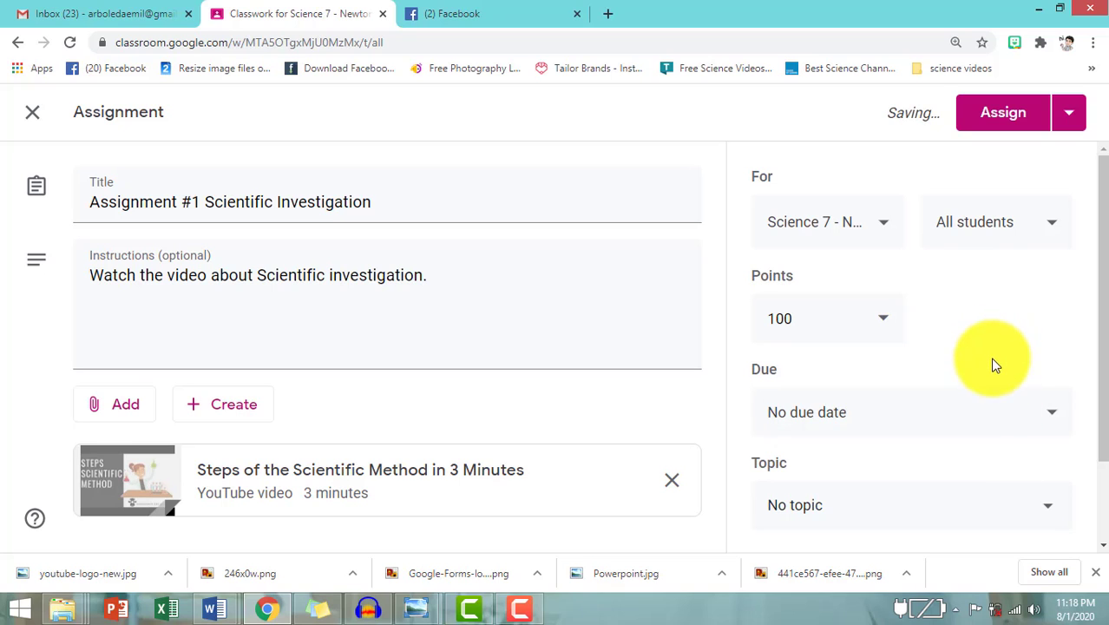
# File the assignment under the topic "Module 1 Week 1 Scientific Investigation"
pyautogui.scroll(-2, 1003, 409)
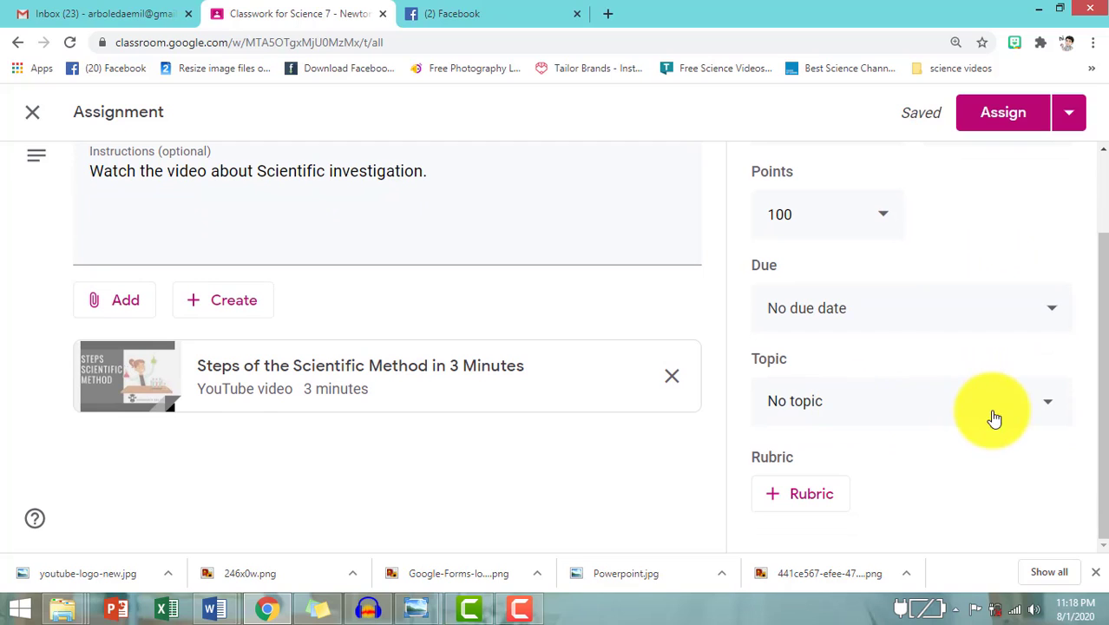
pyautogui.click(1046, 410)
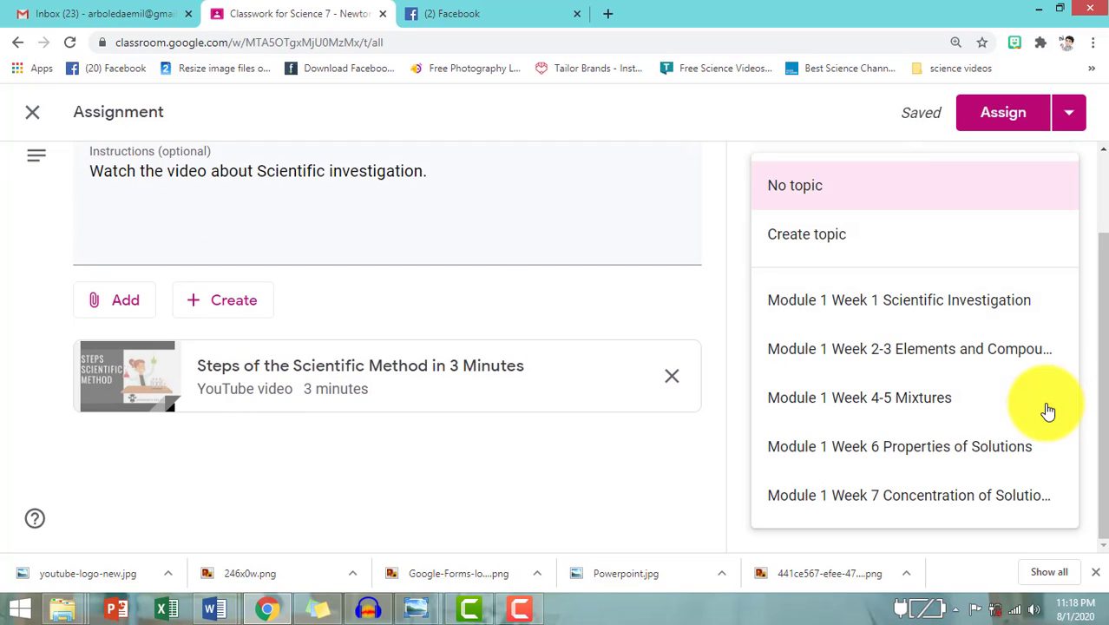
pyautogui.click(914, 307)
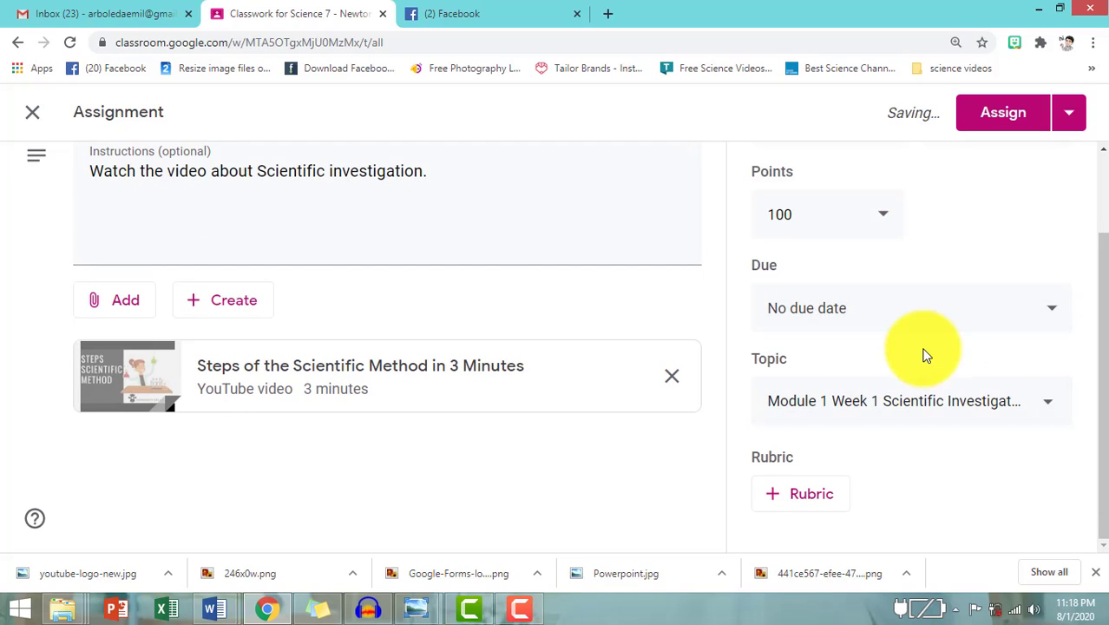
# Review the options for adding a rubric to the assignment without adding one
pyautogui.click(836, 504)
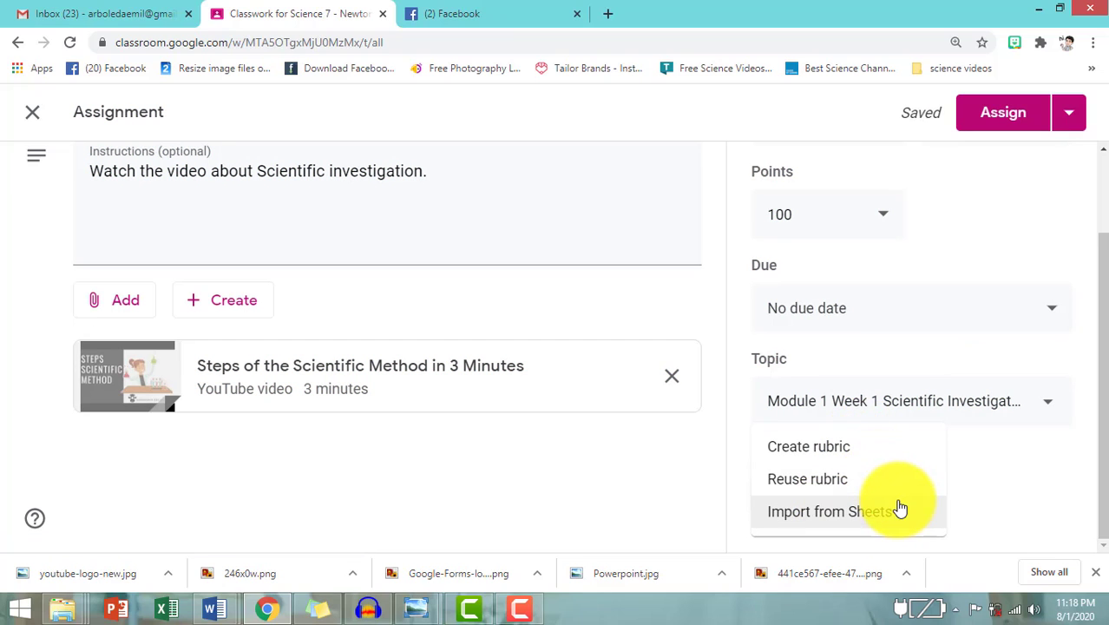
pyautogui.click(1054, 482)
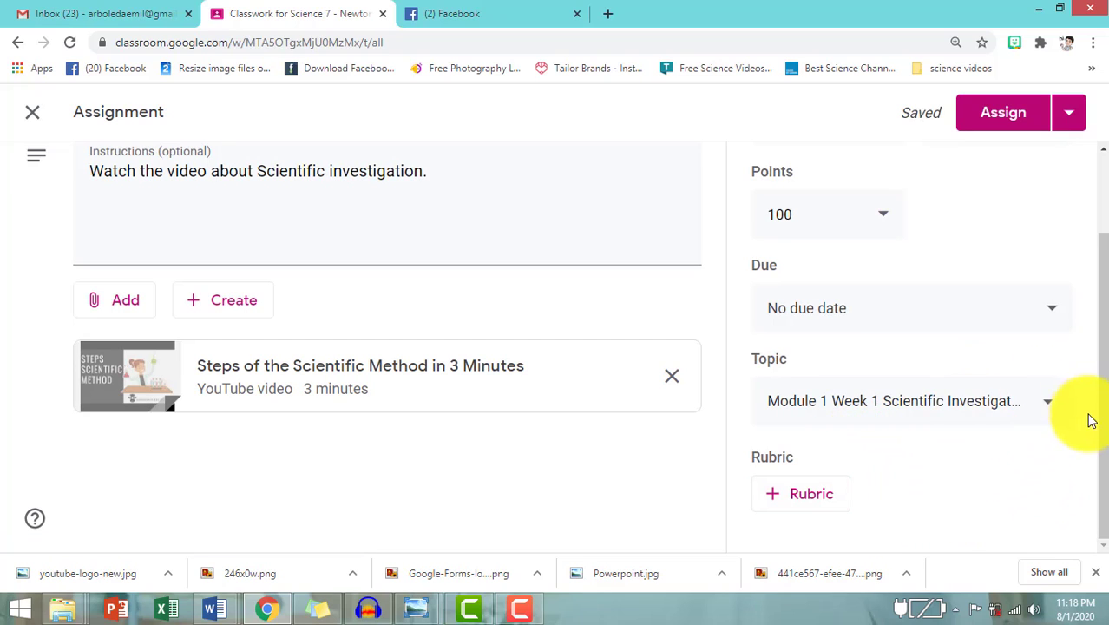
pyautogui.moveTo(1104, 426); pyautogui.dragTo(1107, 339)
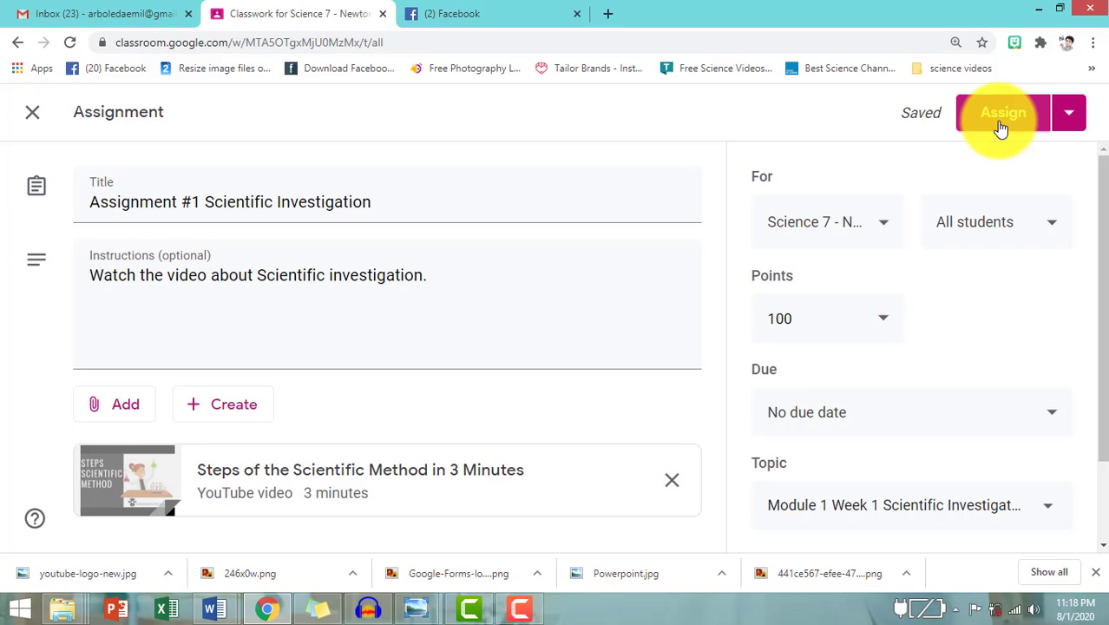
# Check the alternative publishing options and assign the assignment to the class immediately
pyautogui.click(1070, 129)
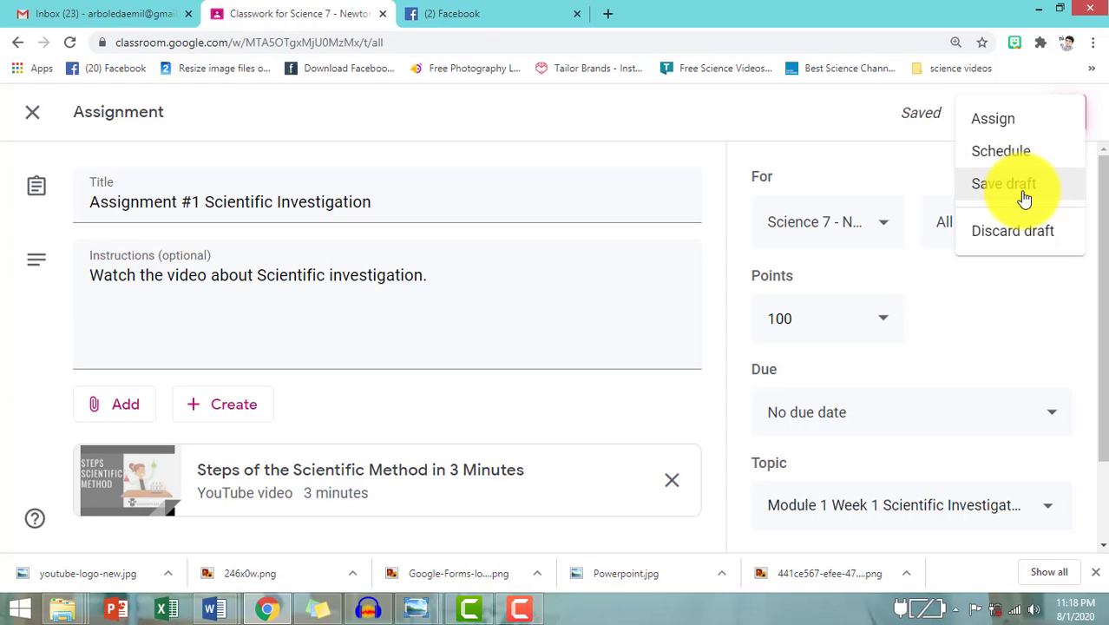
pyautogui.click(927, 171)
pyautogui.click(998, 119)
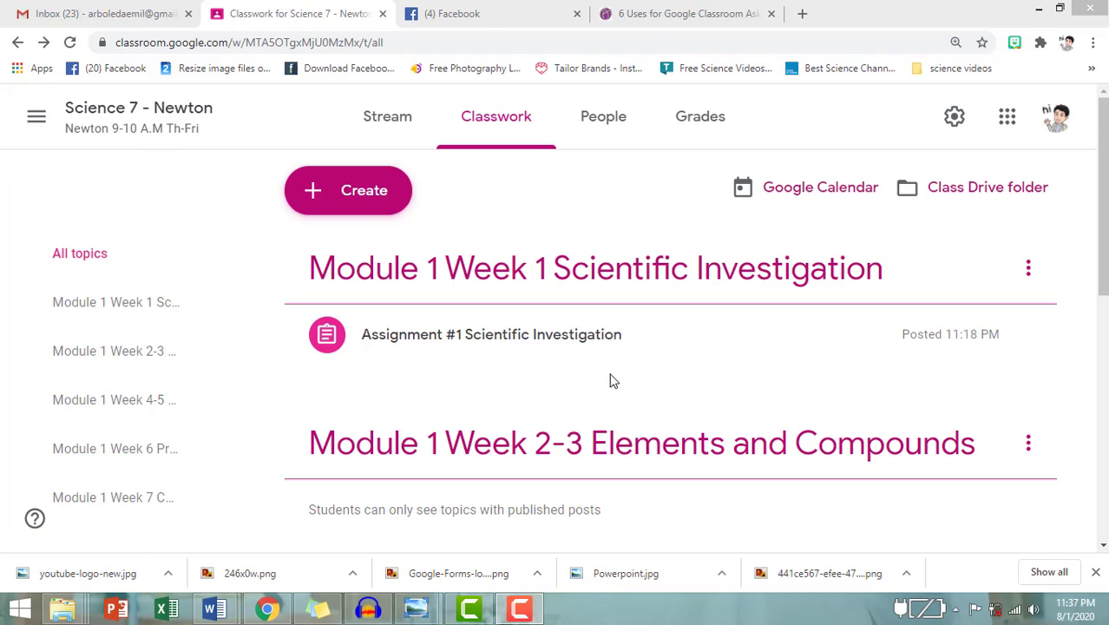
# Review the posted "Assignment #1 Scientific Investigation" details, including its video attachment and its turned-in and assigned counters
pyautogui.click(575, 352)
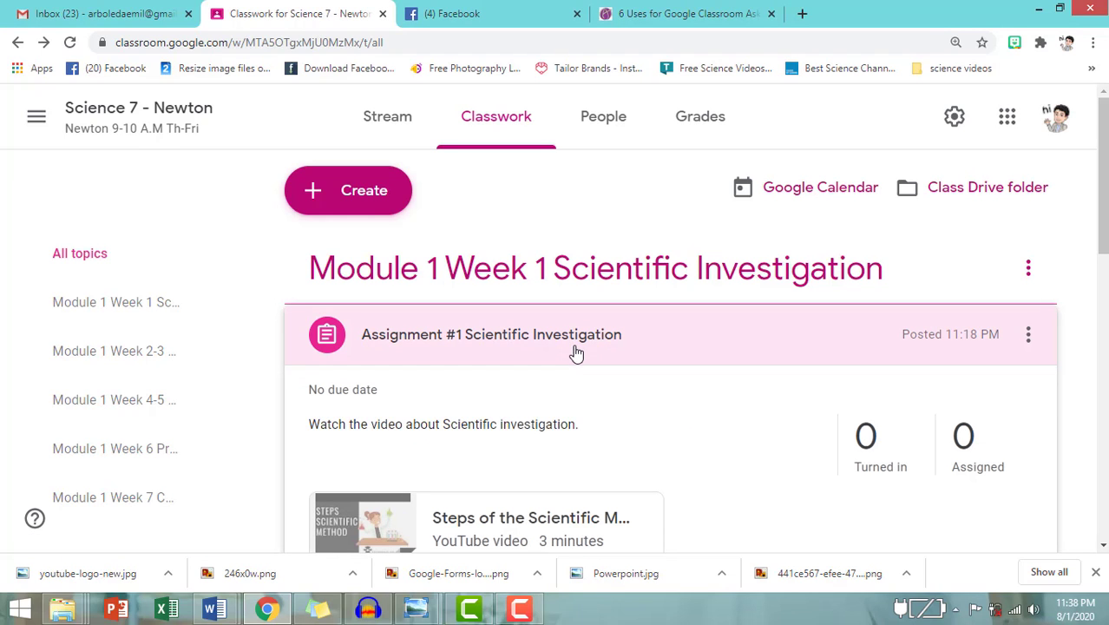
pyautogui.scroll(-1, 764, 395)
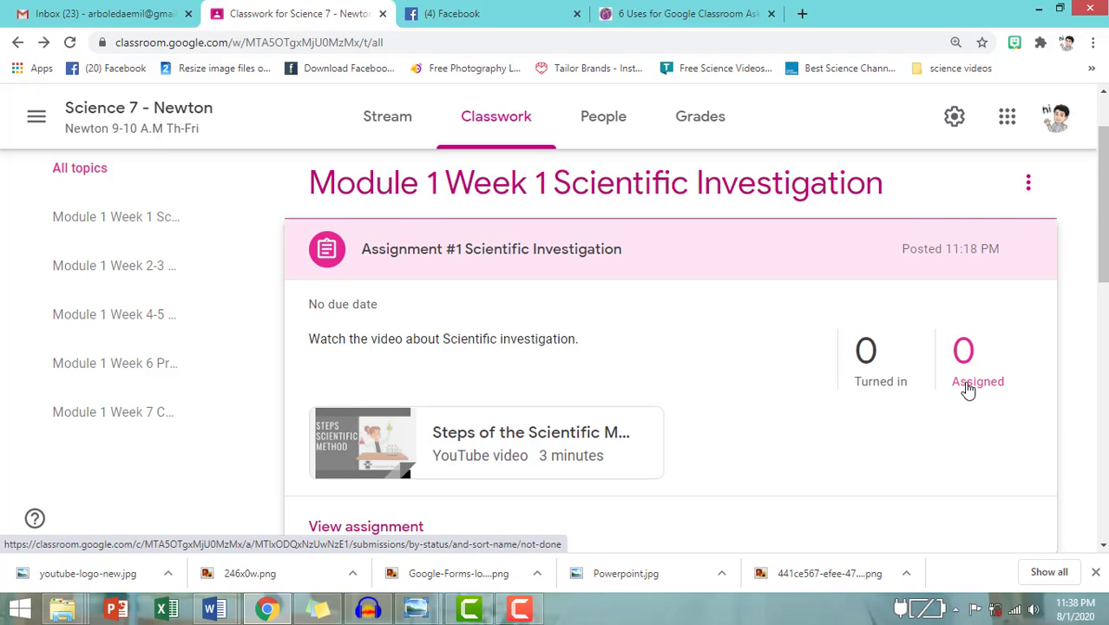
pyautogui.click(671, 265)
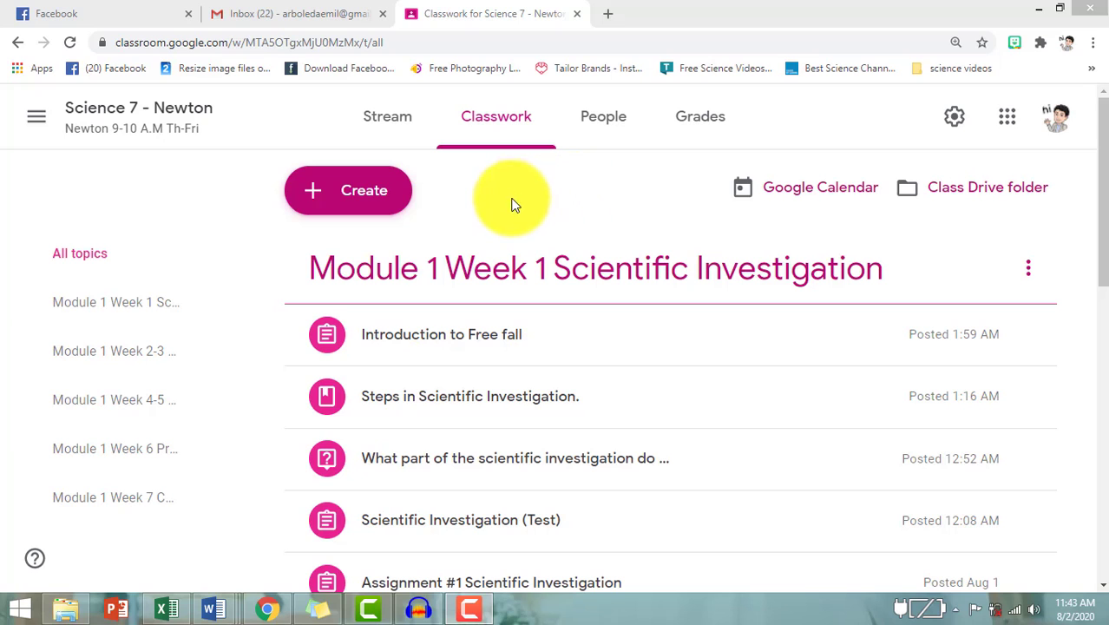
# Start a new assignment titled "Scientific Investigation (Flow Chart)" with the instructions "Make a Flow Chart about the Steps of Scientific Investigation"
pyautogui.click(365, 211)
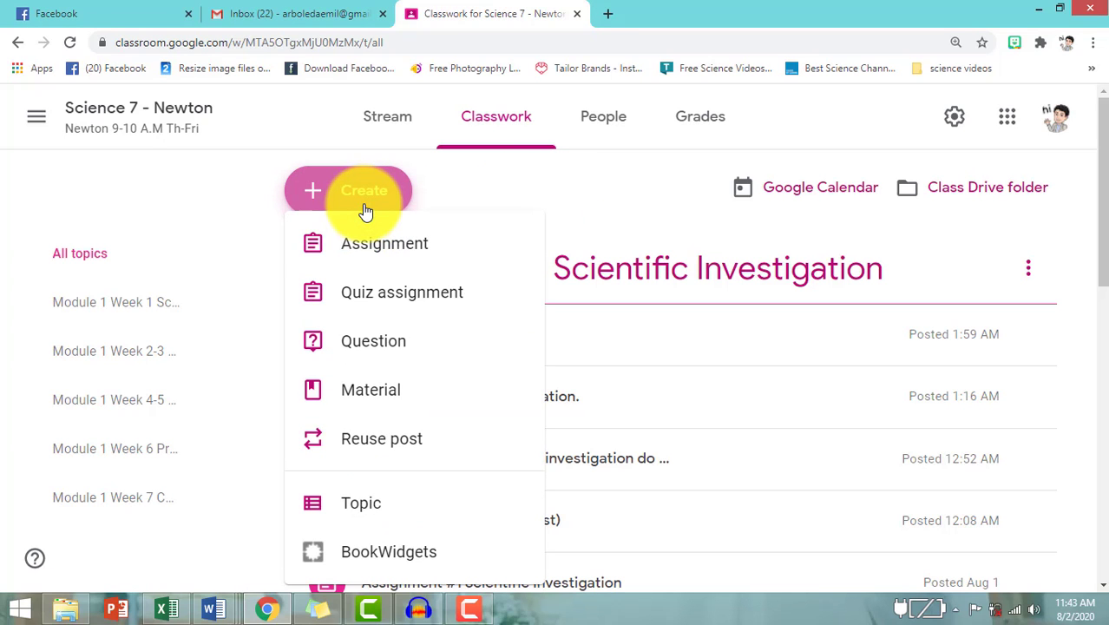
pyautogui.click(369, 252)
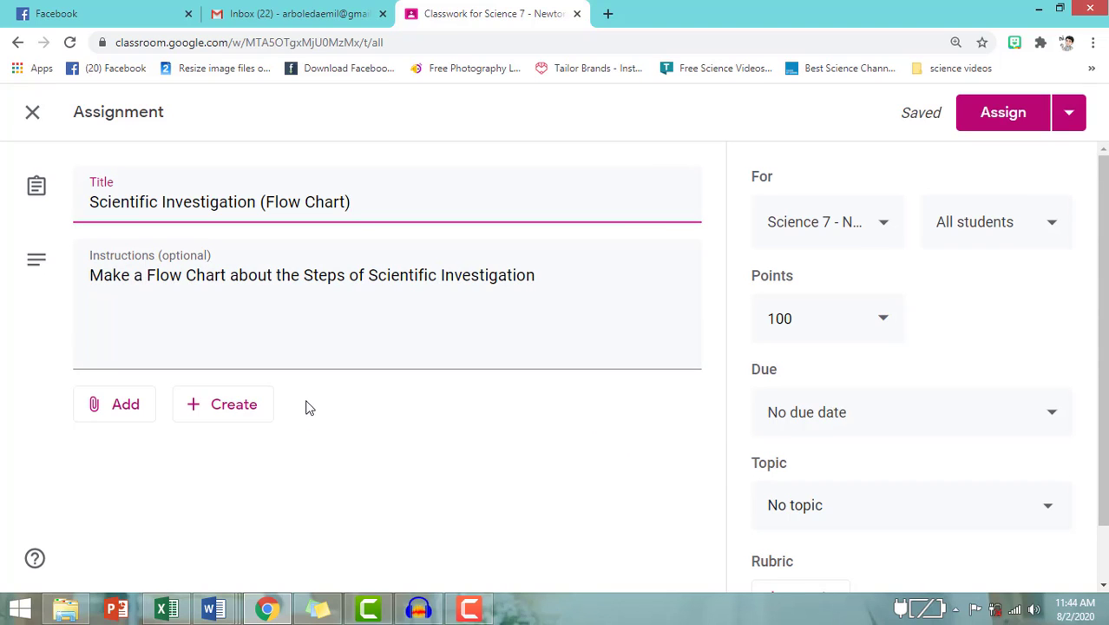
# Attach the PowerPoint file "Flow Chart of Scientific Investigation" from the computer's Desktop to the assignment
pyautogui.click(128, 404)
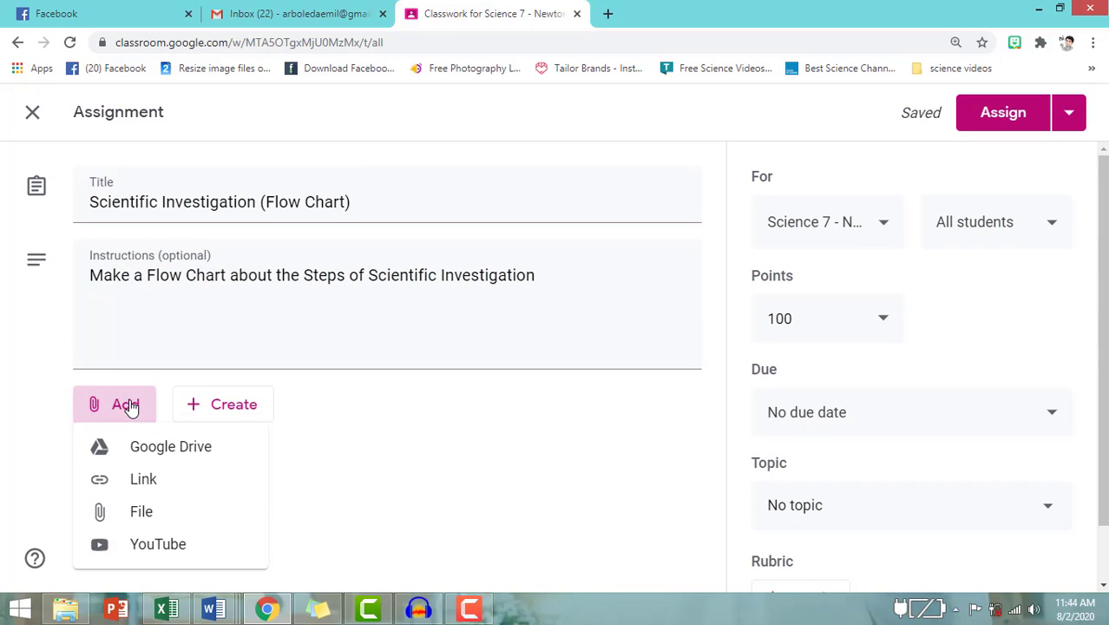
pyautogui.click(187, 519)
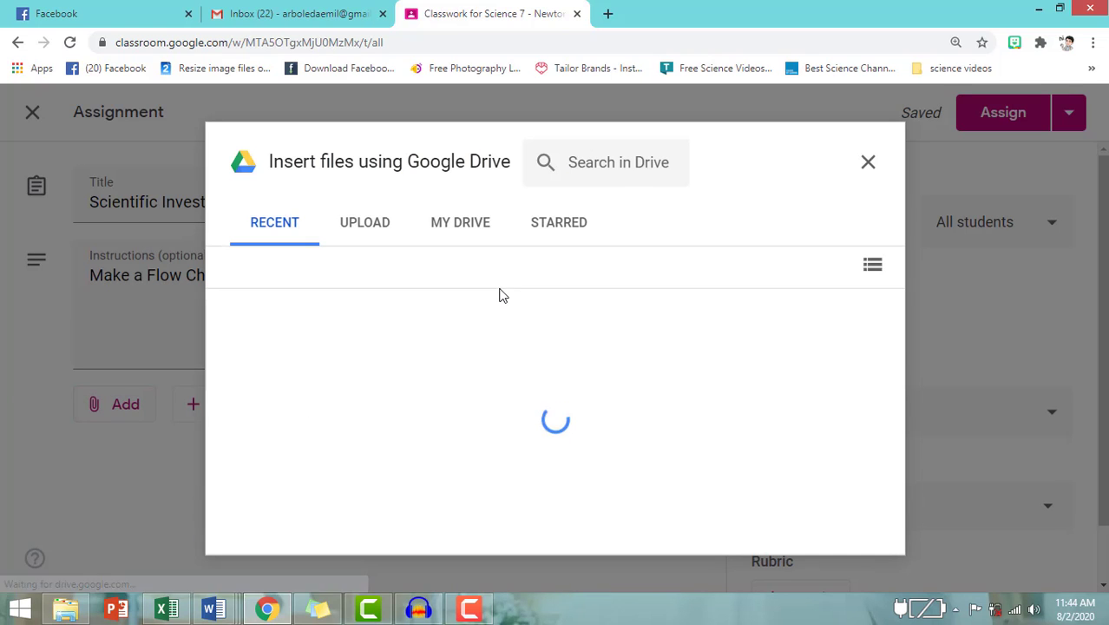
pyautogui.click(369, 228)
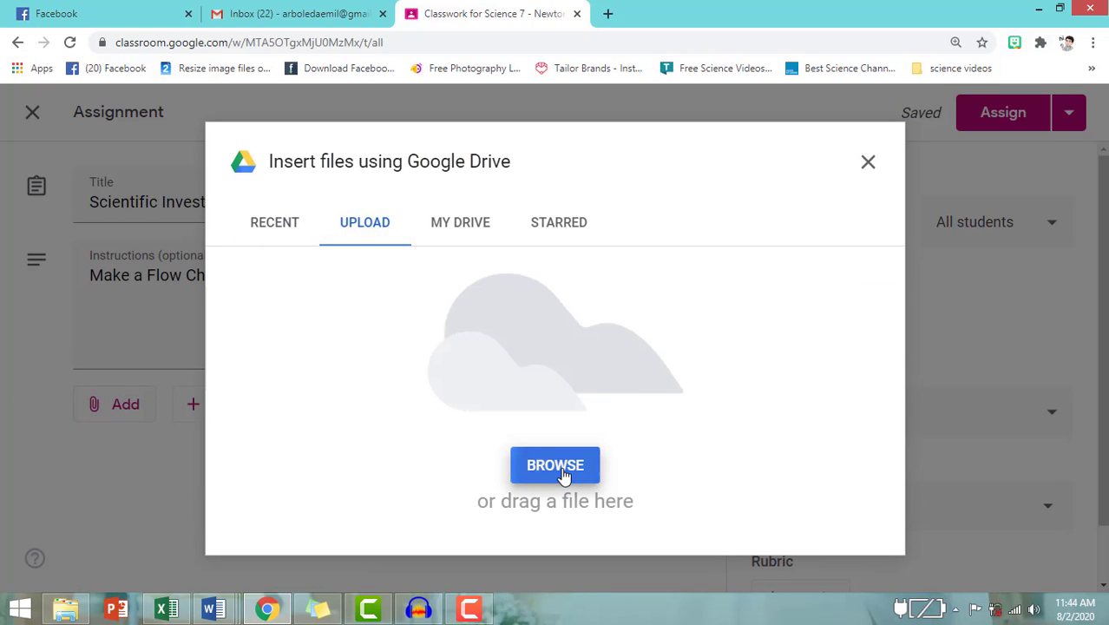
pyautogui.click(562, 474)
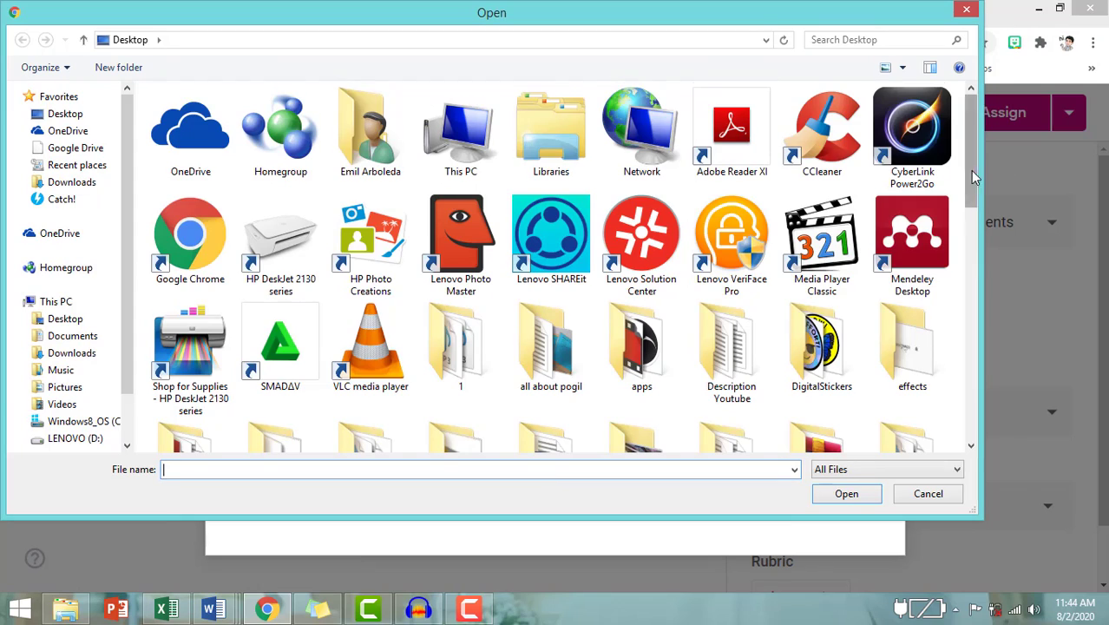
pyautogui.moveTo(969, 202); pyautogui.dragTo(977, 413)
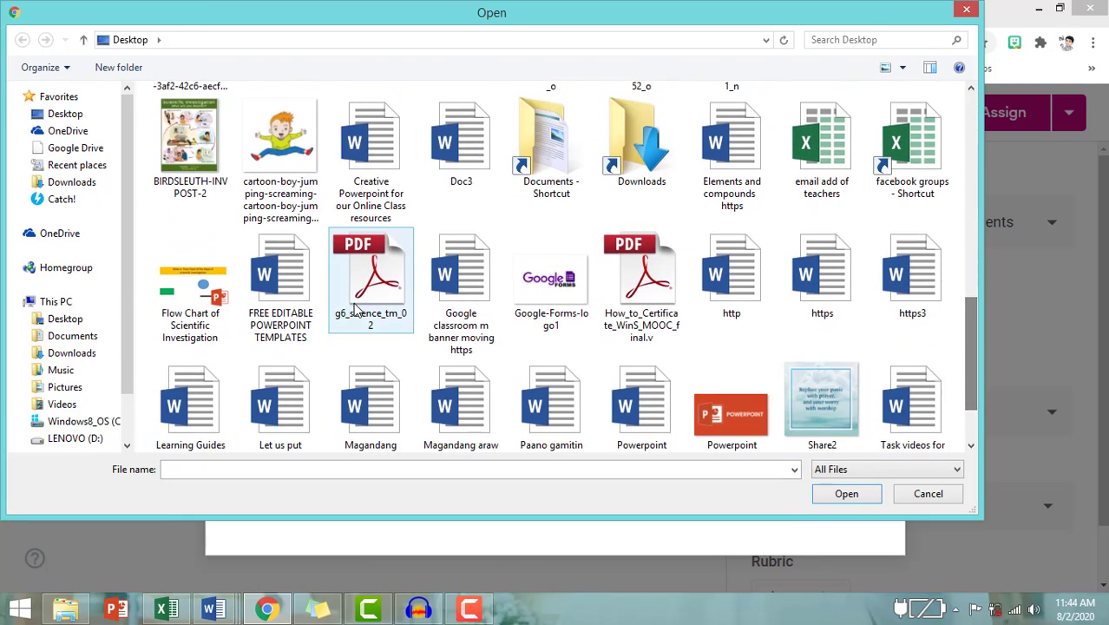
pyautogui.click(200, 334)
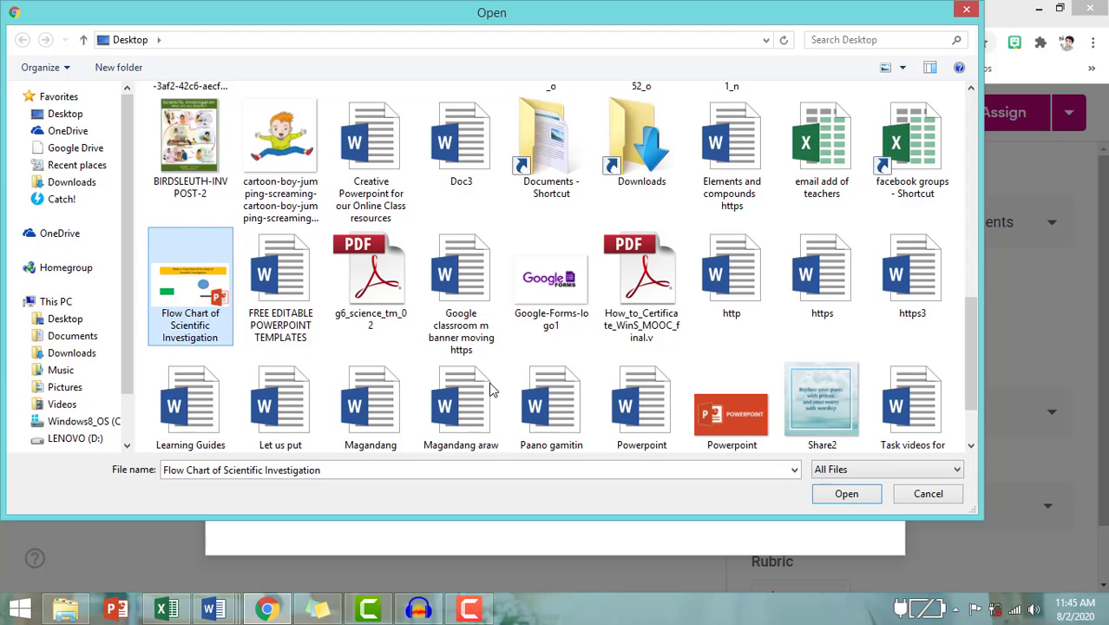
pyautogui.click(846, 495)
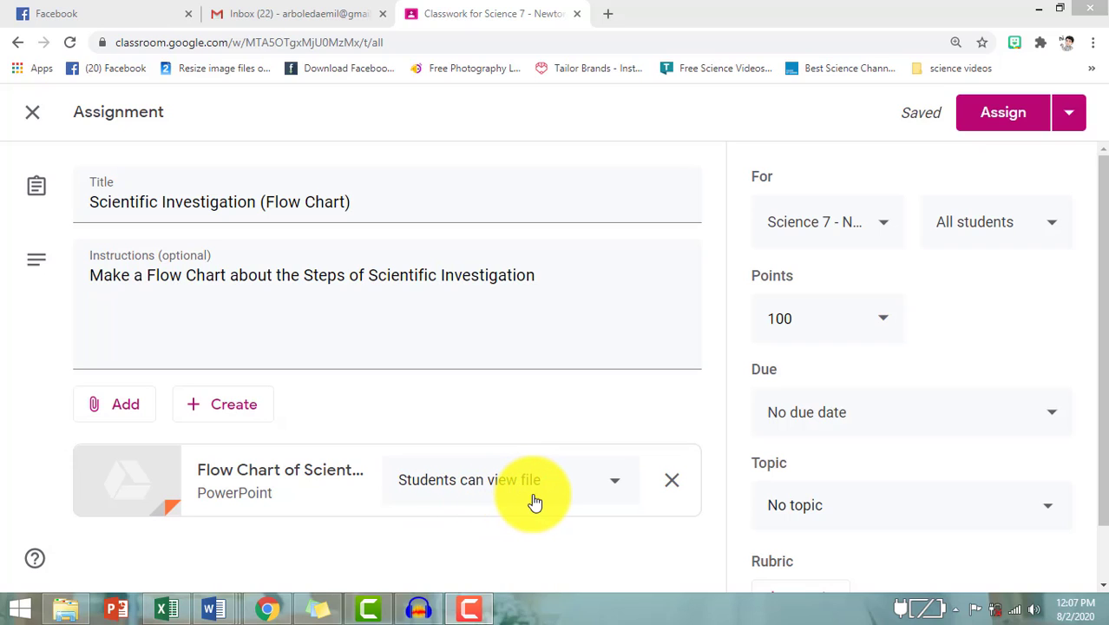
# Check the student access options for the attached PowerPoint, keeping "Students can view file", and assign the flow chart assignment
pyautogui.click(615, 492)
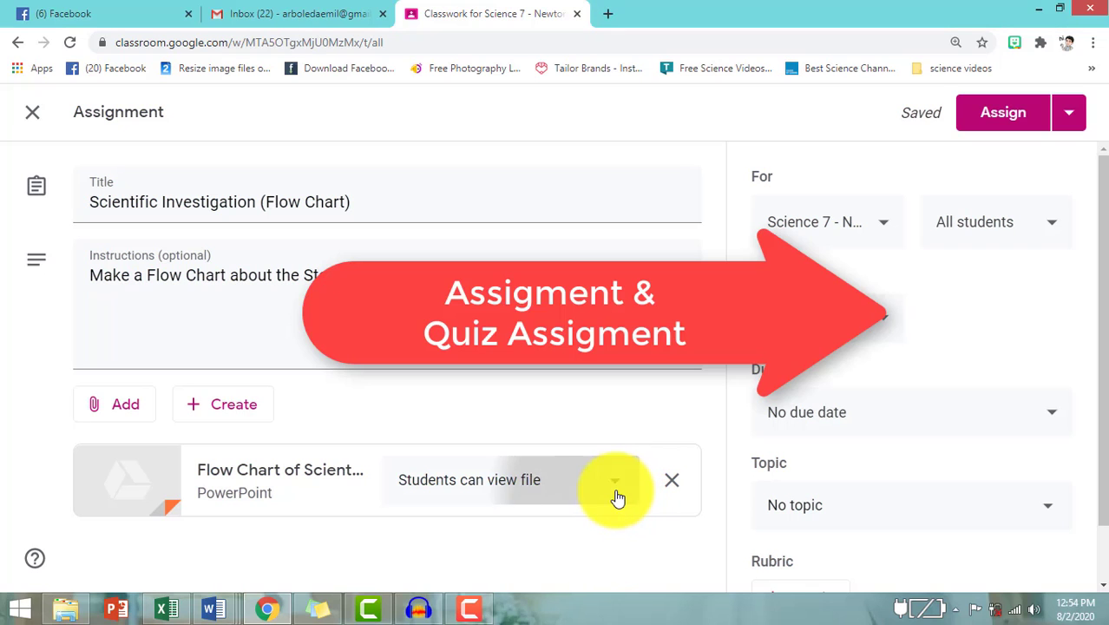
pyautogui.click(612, 493)
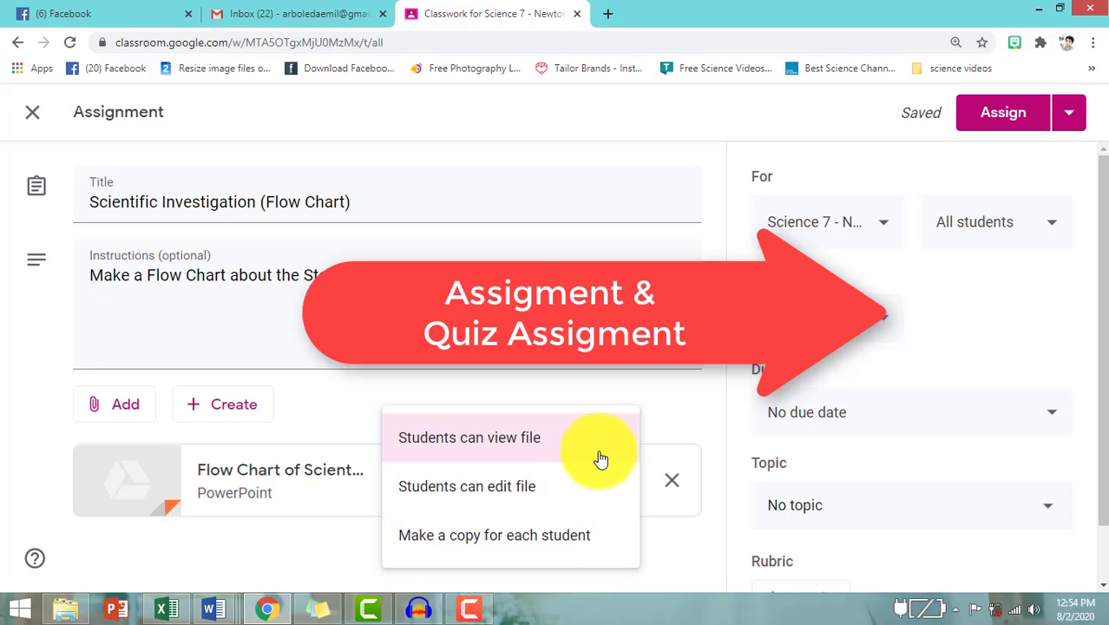
pyautogui.click(671, 398)
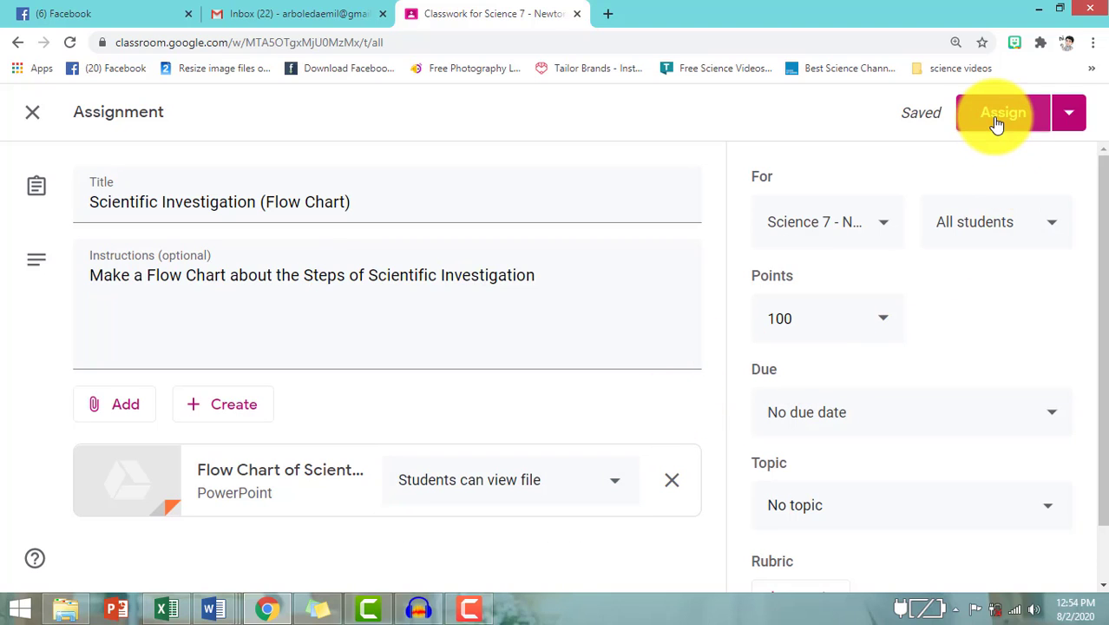
pyautogui.click(997, 125)
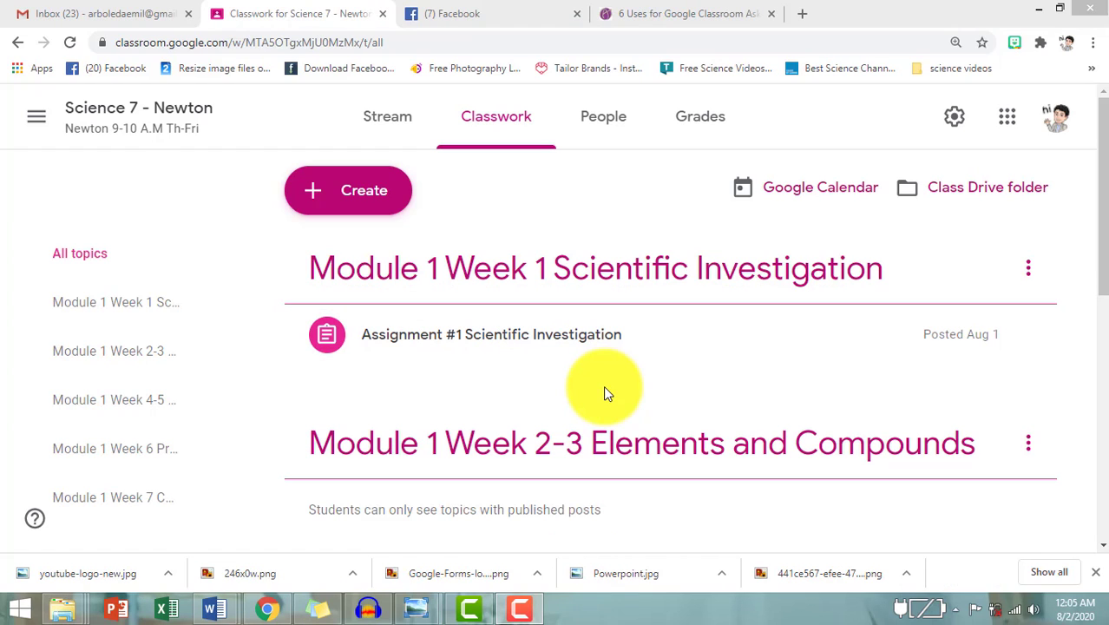
# Create a quiz assignment titled "Scientific Investigation (Test)" with the instructions "Answer the test on Scientific Investigation."
pyautogui.click(366, 202)
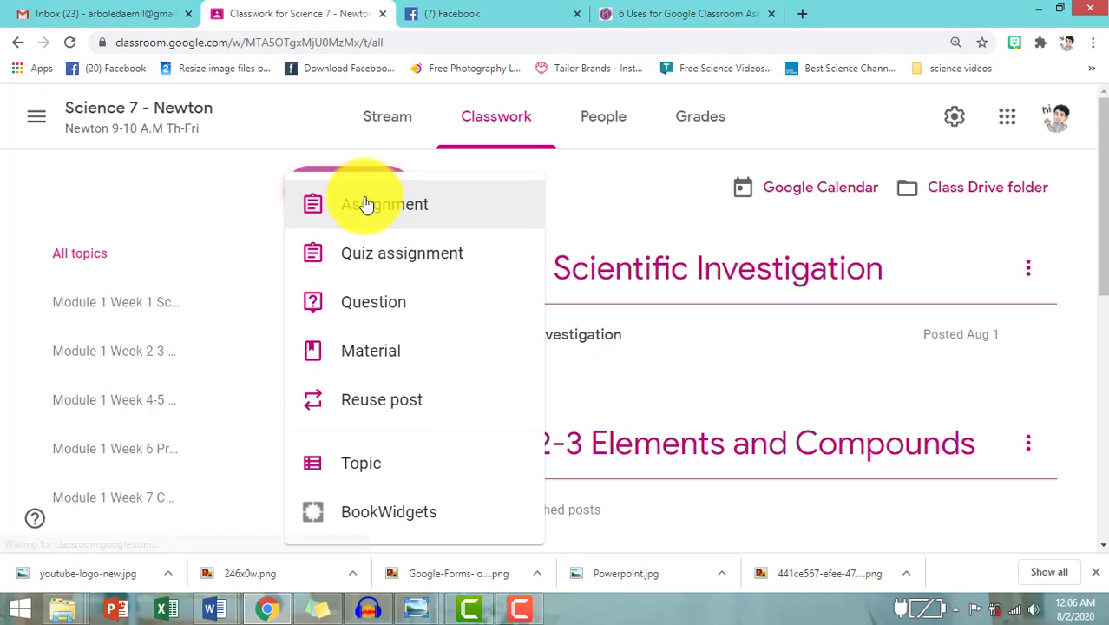
pyautogui.click(443, 270)
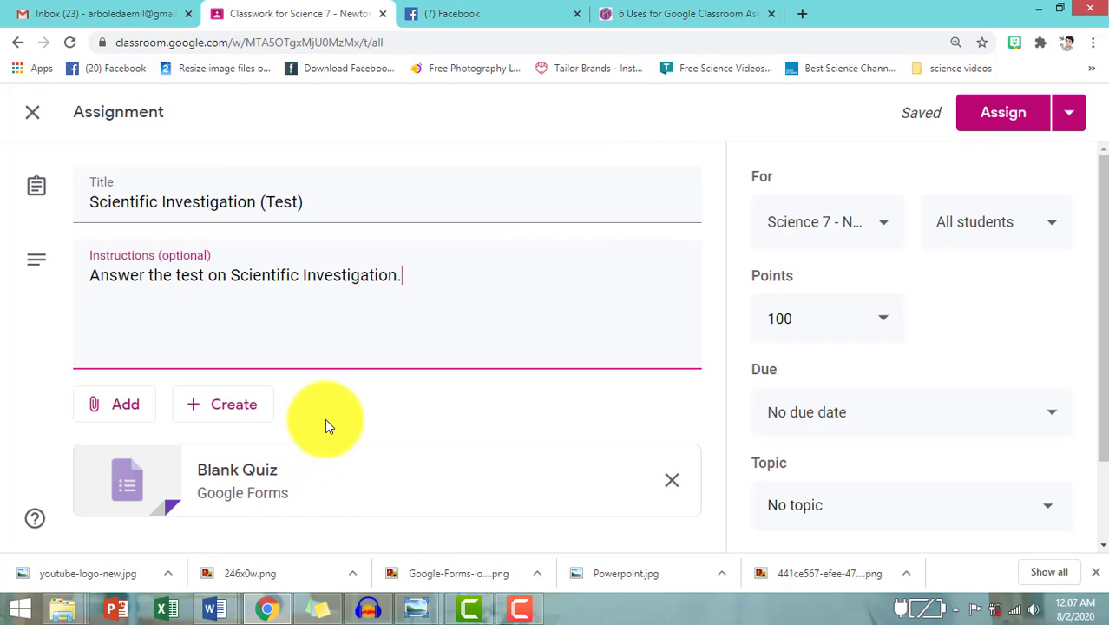
# Review the attachment sources and the new file types available for the quiz assignment without adding any
pyautogui.click(129, 403)
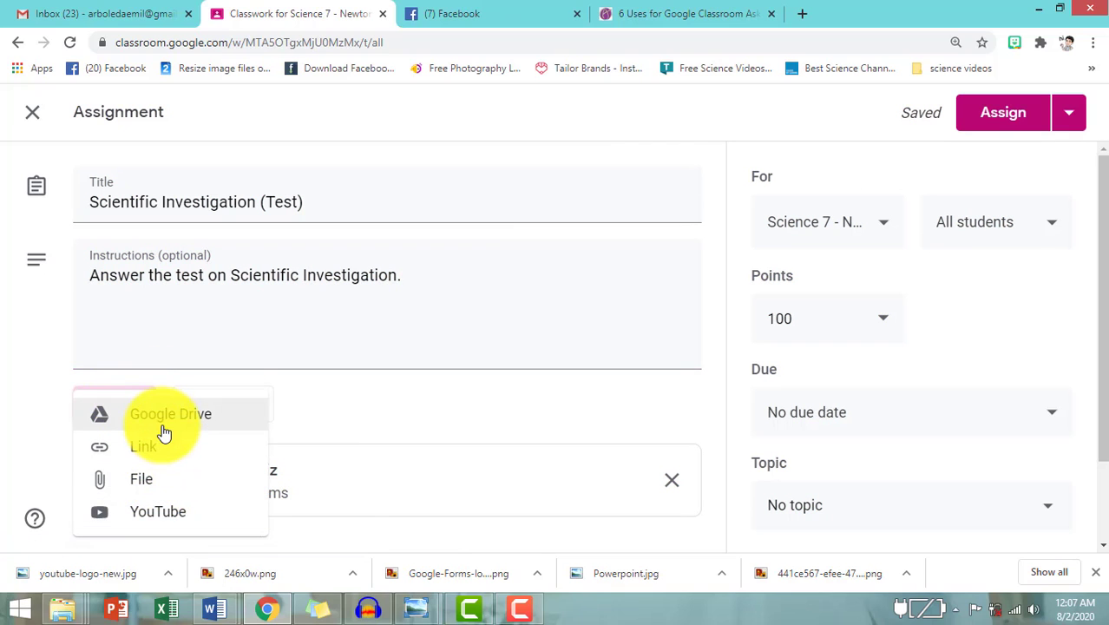
pyautogui.click(306, 404)
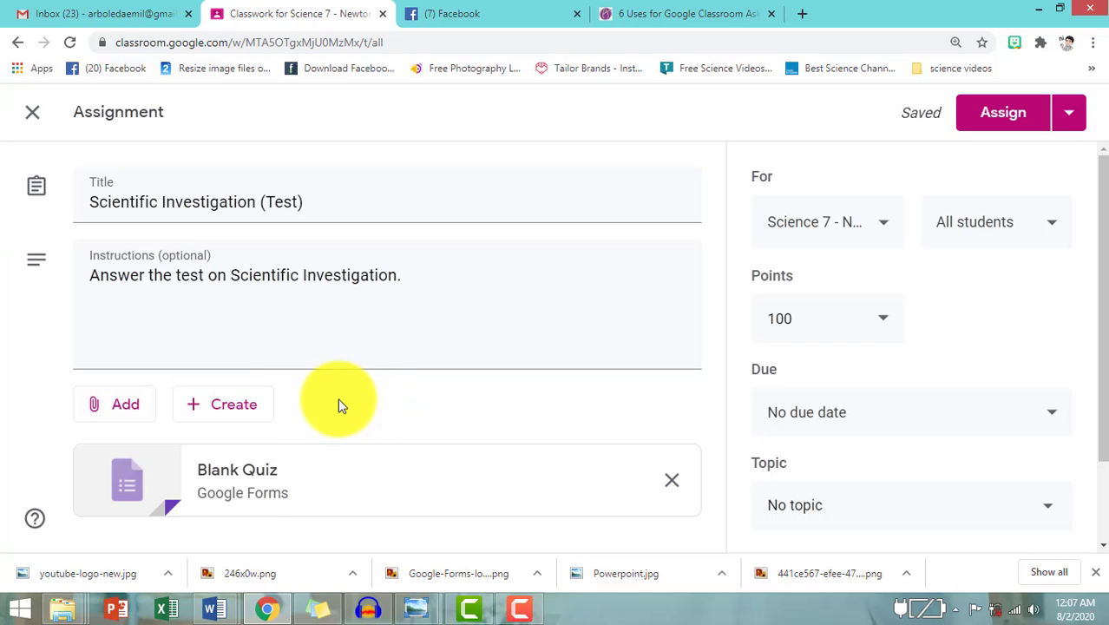
pyautogui.click(250, 416)
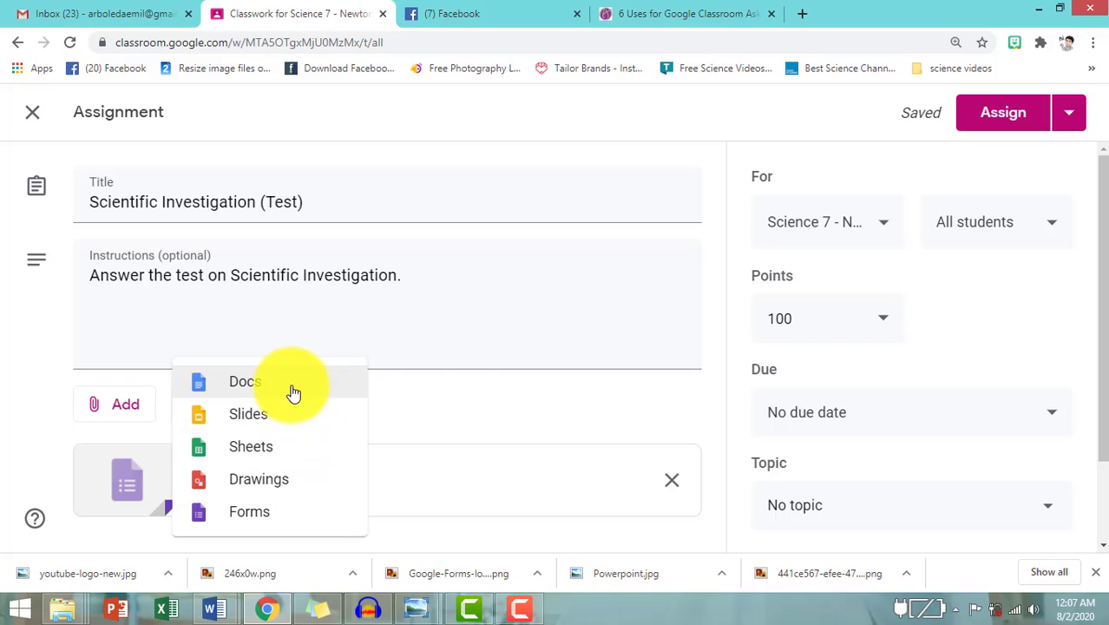
pyautogui.click(440, 387)
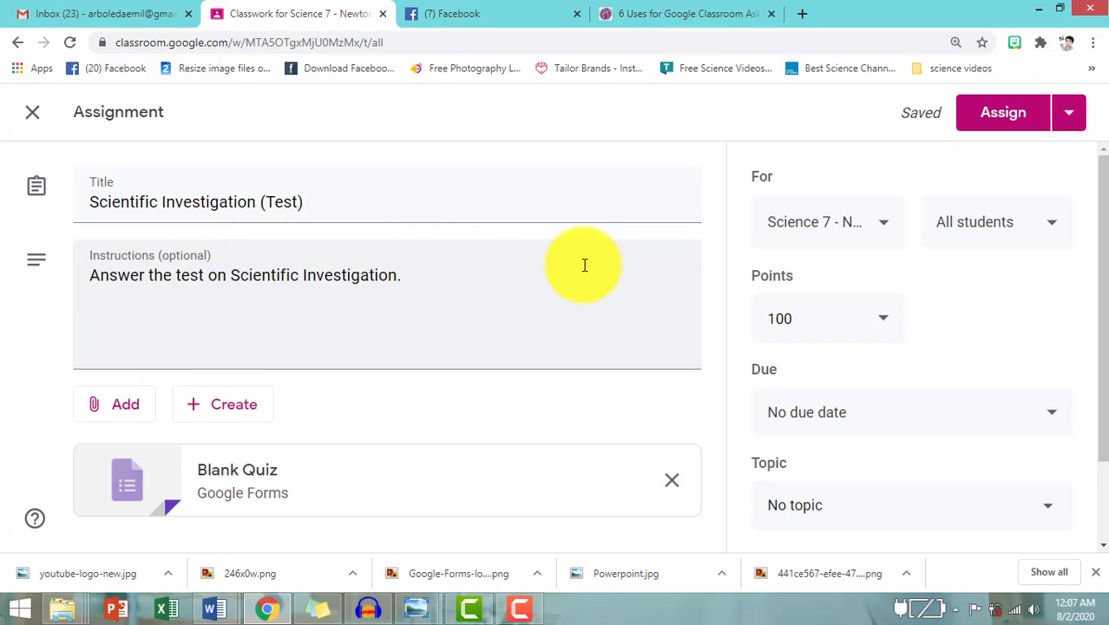
# Review the class, student and points options of the quiz assignment, keeping only the Newton class, all students and 100 points
pyautogui.click(883, 228)
pyautogui.click(780, 343)
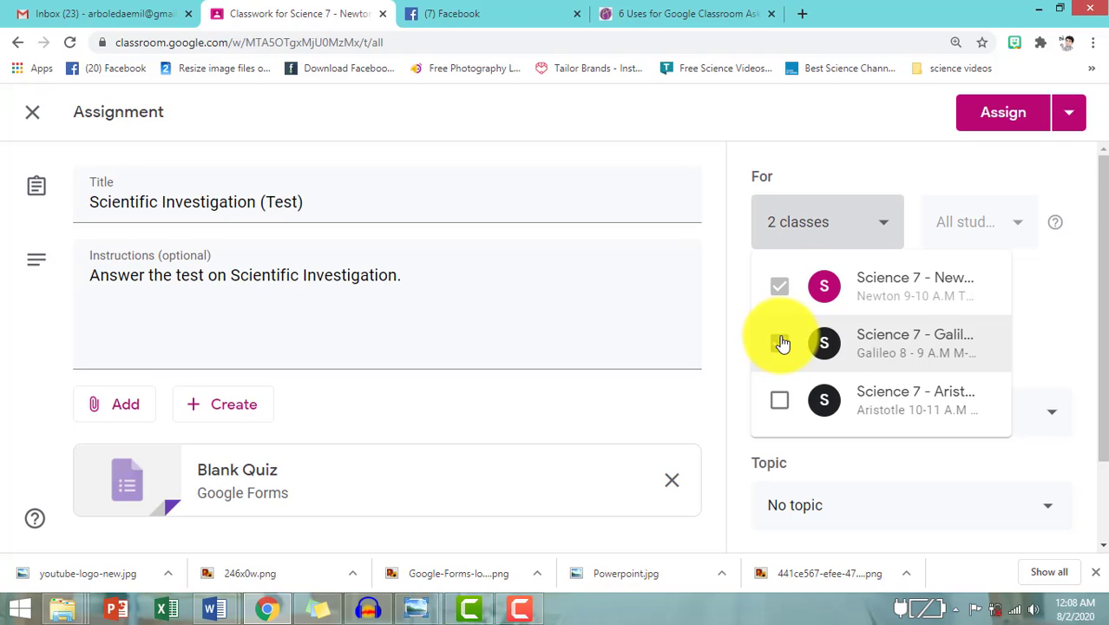
pyautogui.click(781, 343)
pyautogui.click(1040, 280)
pyautogui.click(1051, 224)
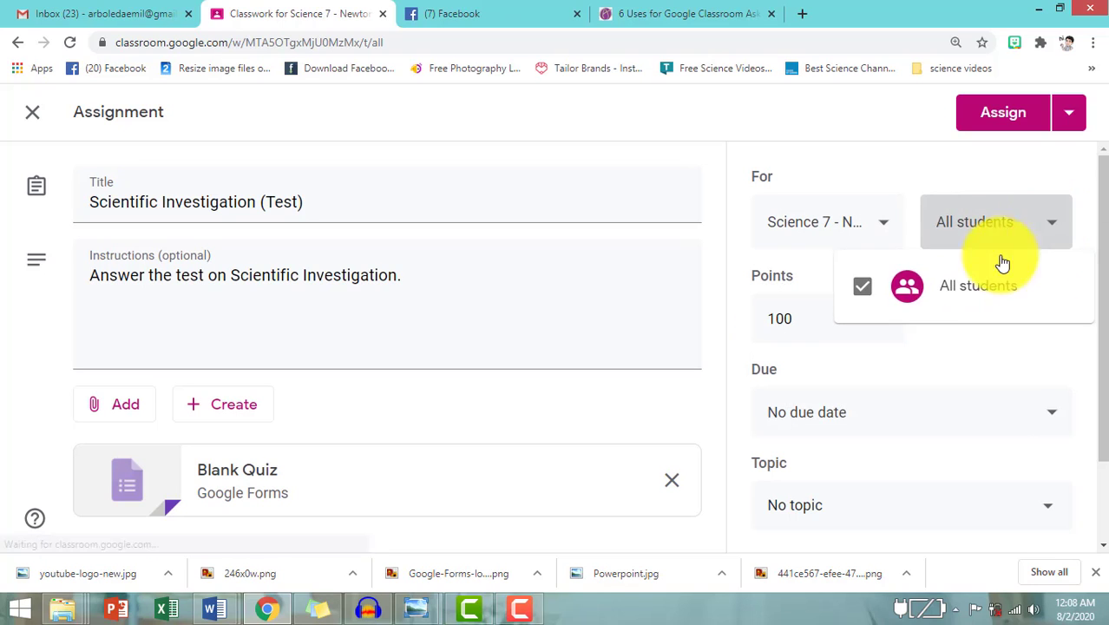
pyautogui.click(938, 360)
pyautogui.click(882, 330)
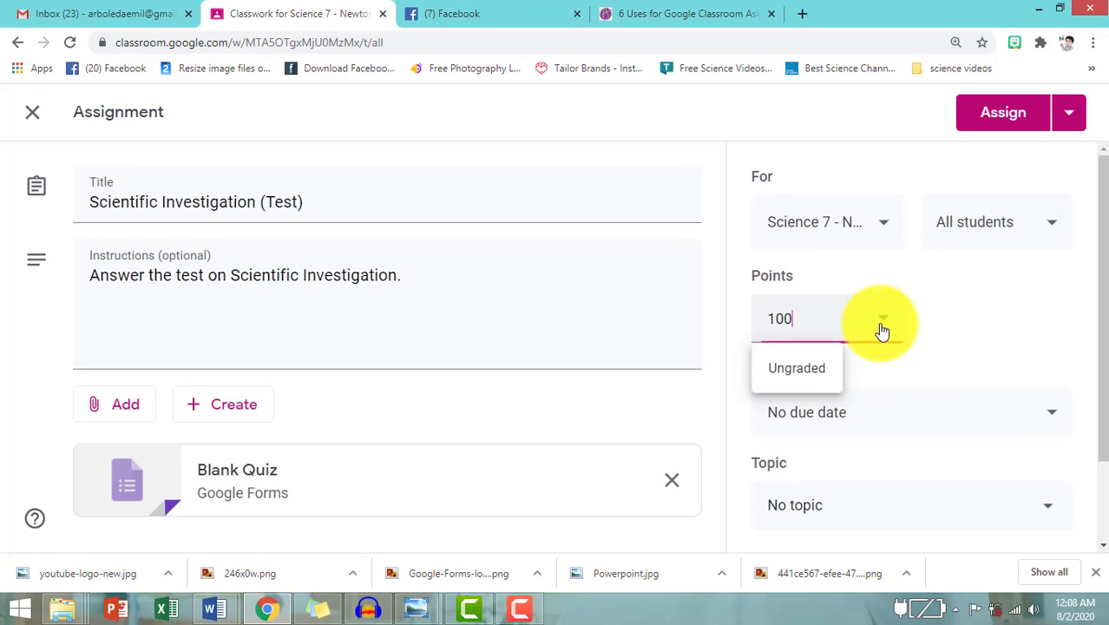
pyautogui.click(1003, 371)
# File the quiz assignment under the topic "Module 1 Week 1 Scientific Investigation" and assign it to the class
pyautogui.scroll(-2, 981, 434)
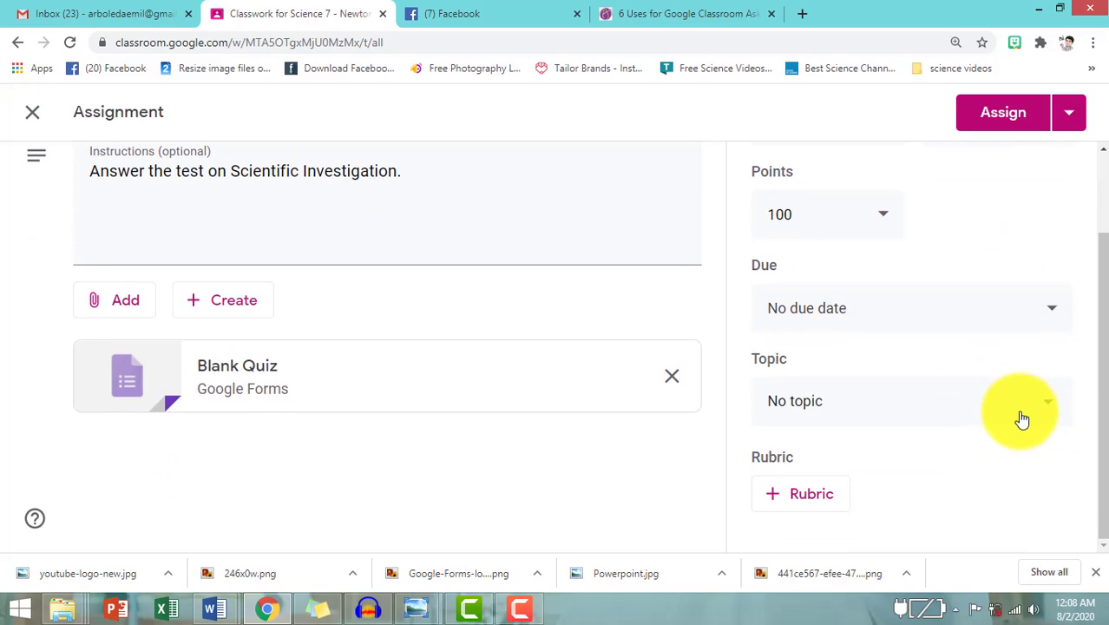
pyautogui.click(1056, 408)
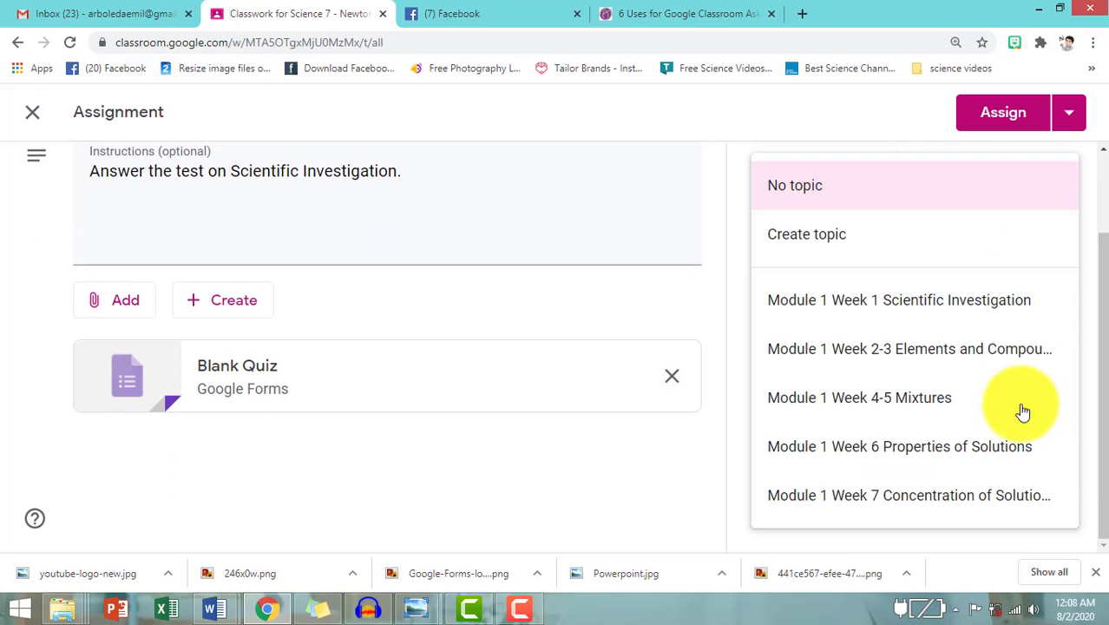
pyautogui.click(903, 304)
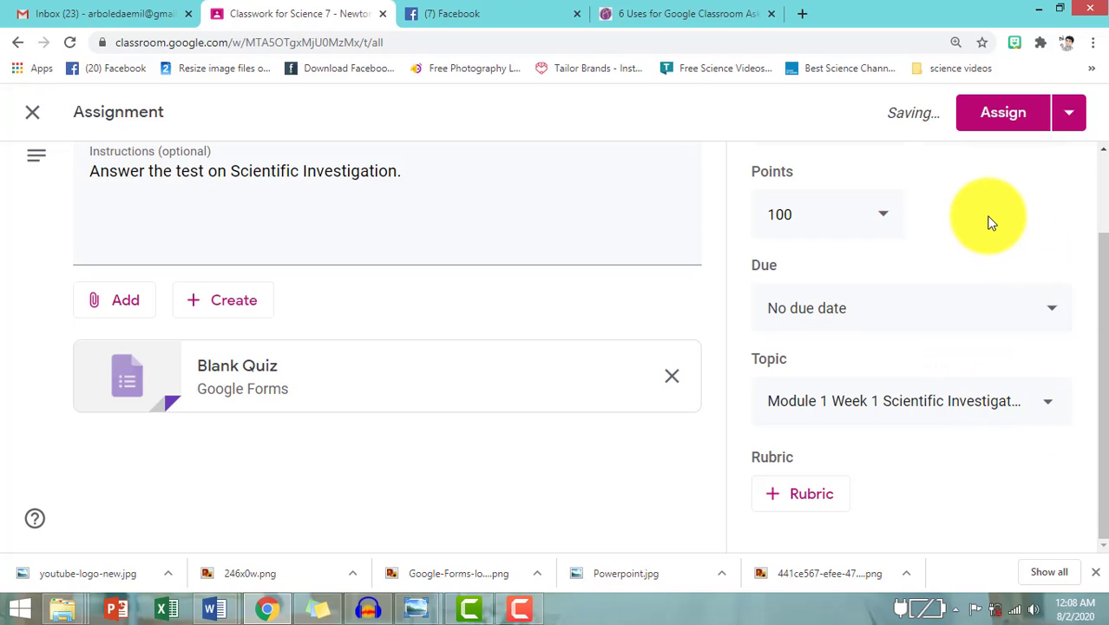
pyautogui.moveTo(1095, 268); pyautogui.dragTo(1094, 137)
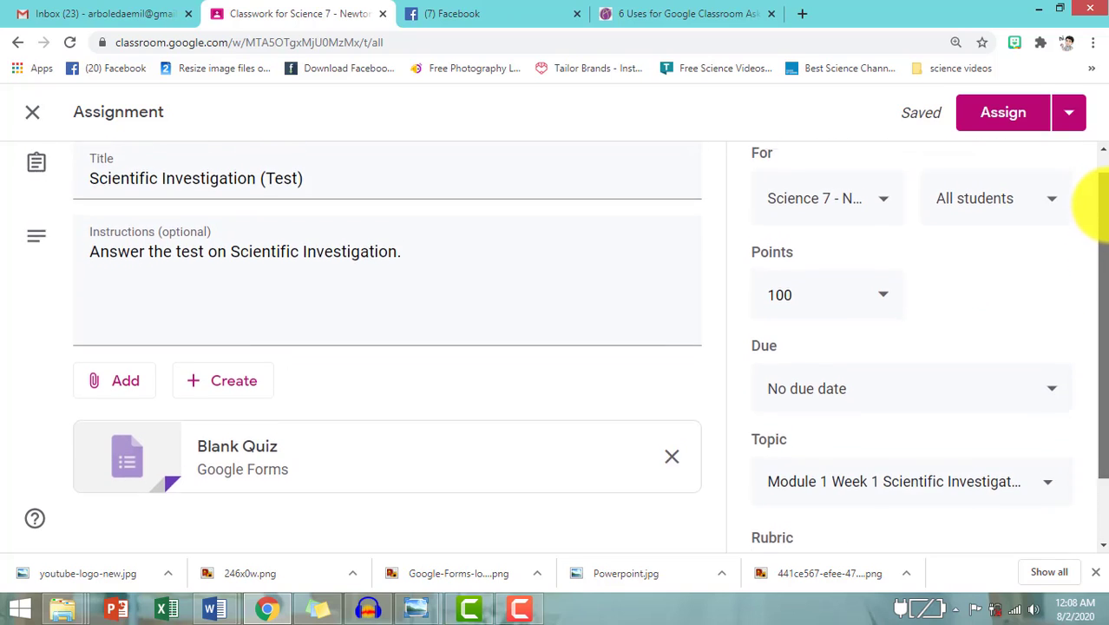
pyautogui.click(1000, 123)
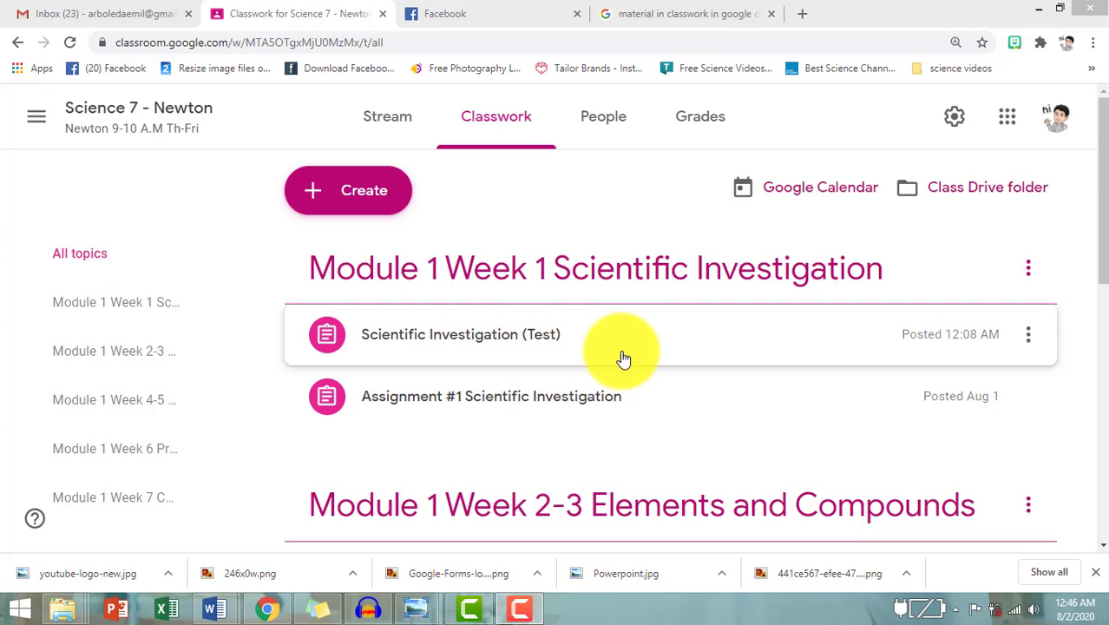
# Create a short answer question reading "Share a link that will show Scientific investigation."
pyautogui.click(373, 191)
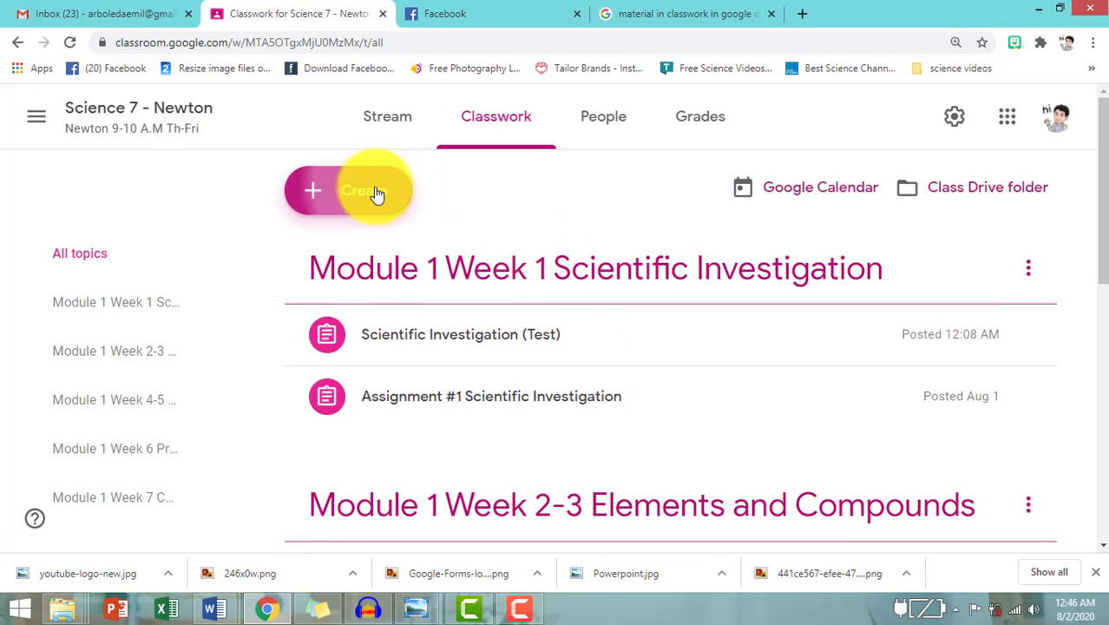
pyautogui.click(425, 305)
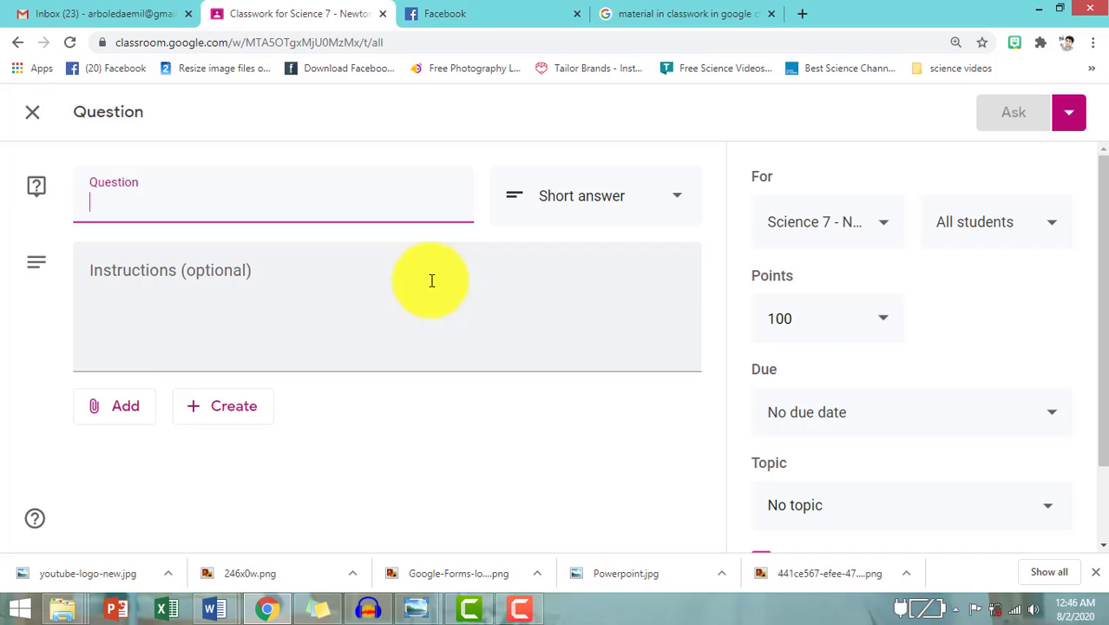
pyautogui.hotkey('ctrl', 'v')
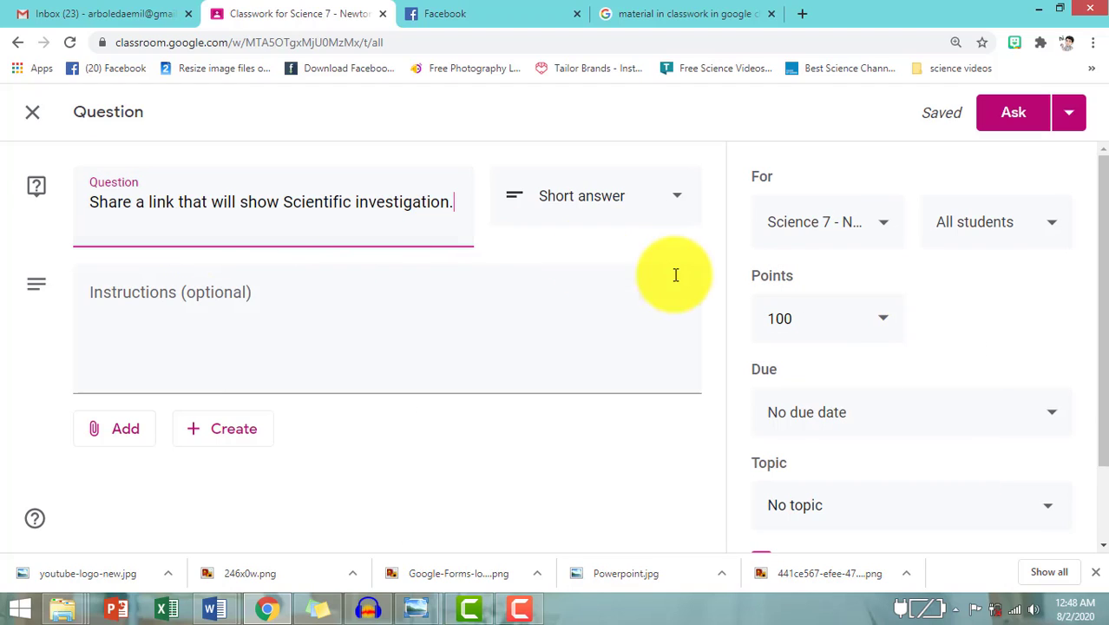
# Review the question's student reply and answer editing settings, keeping "Students can reply to each other" enabled
pyautogui.moveTo(1103, 276); pyautogui.dragTo(1105, 349)
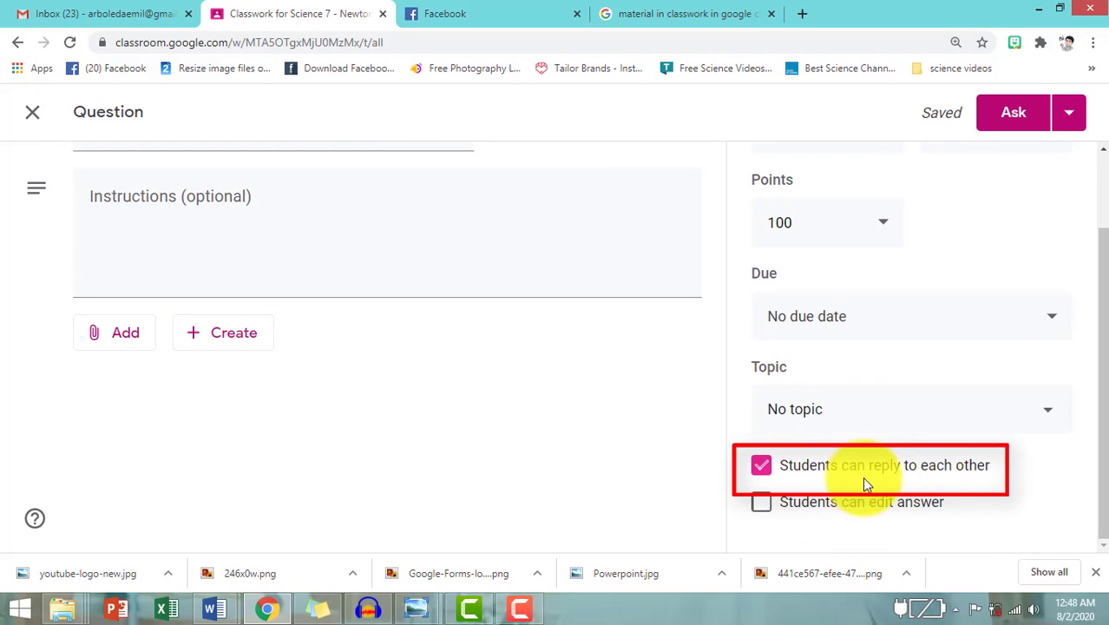
pyautogui.click(761, 467)
pyautogui.click(761, 466)
pyautogui.moveTo(1104, 395); pyautogui.dragTo(1089, 278)
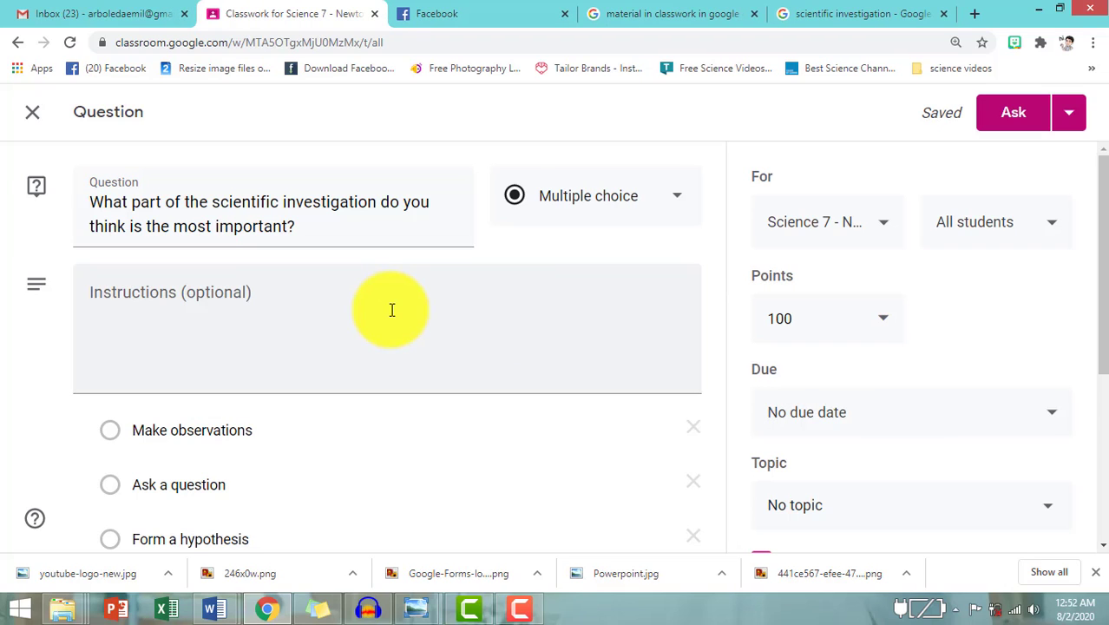
# Review the answer choices and class summary setting of the multiple choice question about the most important part of scientific investigation
pyautogui.scroll(-2, 1099, 312)
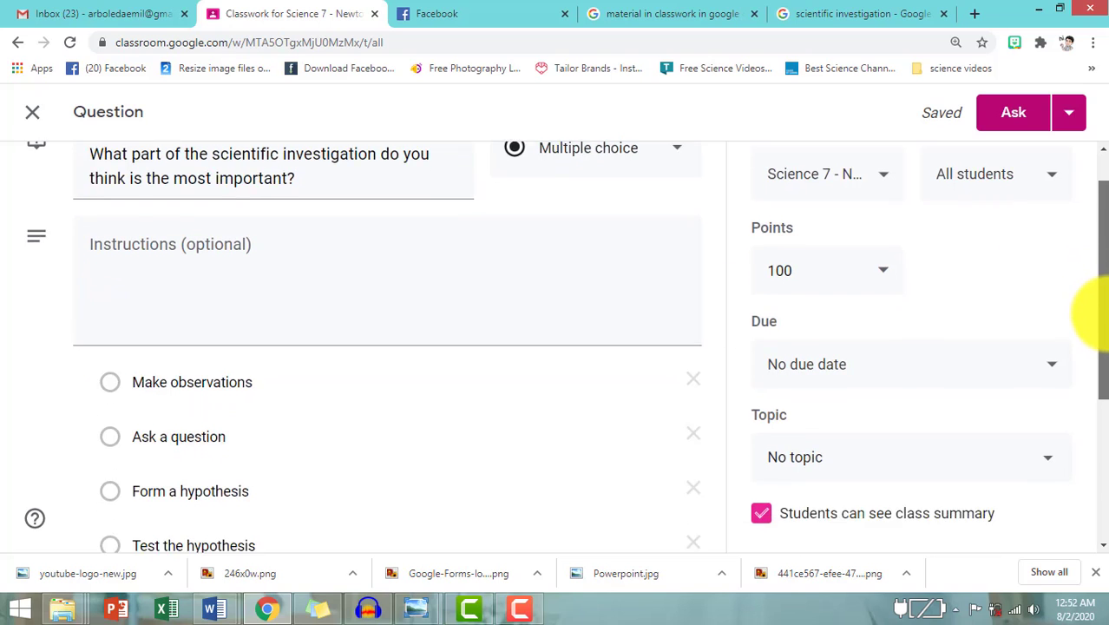
pyautogui.moveTo(1098, 312); pyautogui.dragTo(1099, 391)
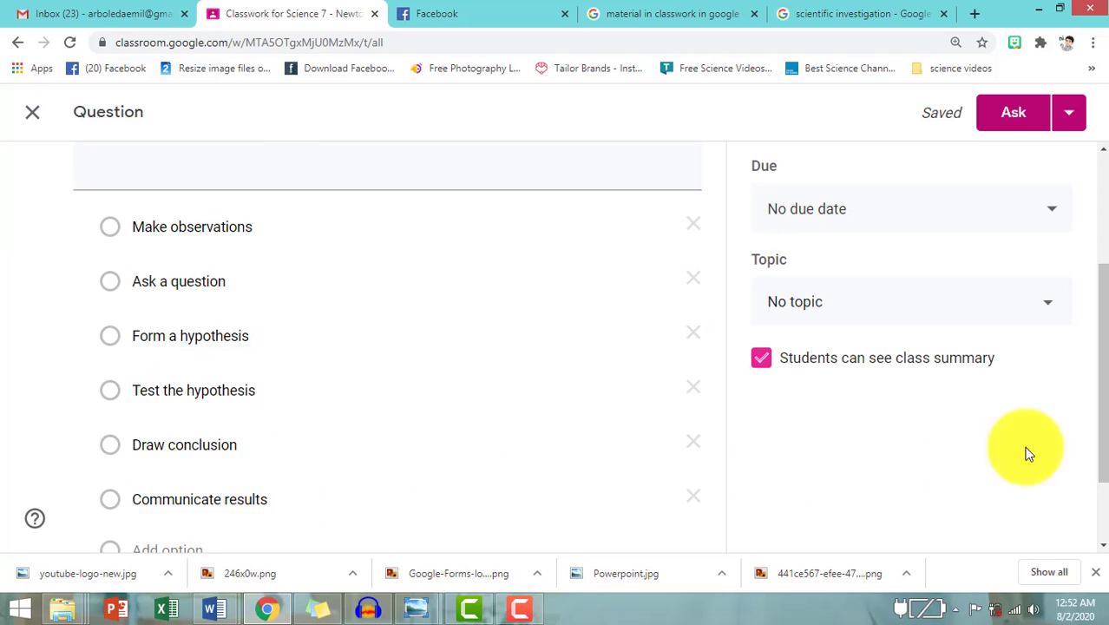
pyautogui.scroll(-1, 1089, 399)
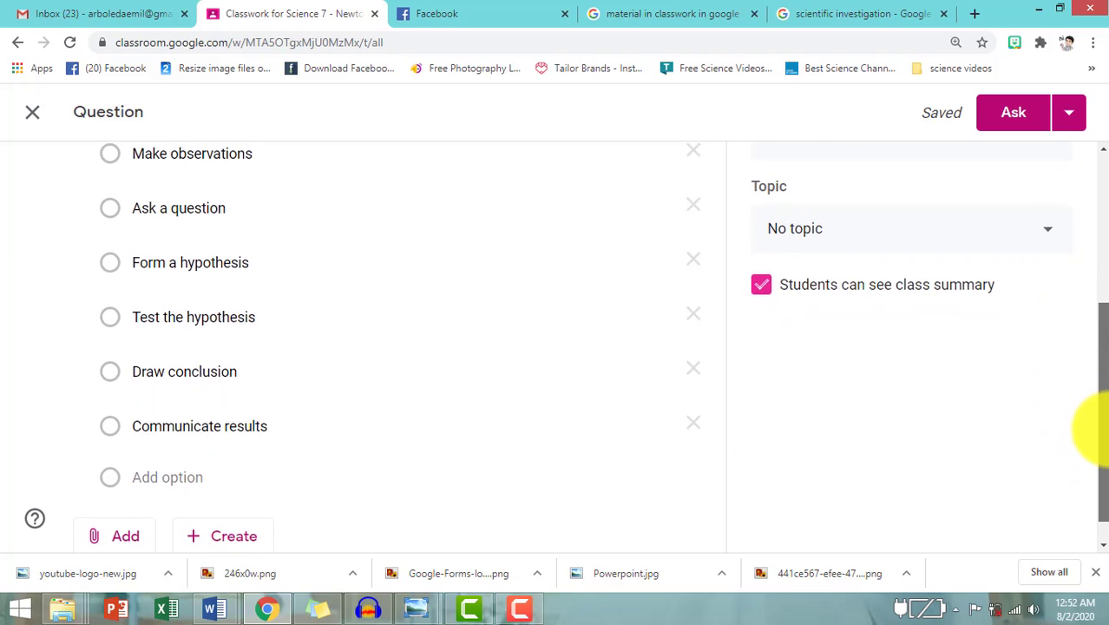
pyautogui.click(121, 519)
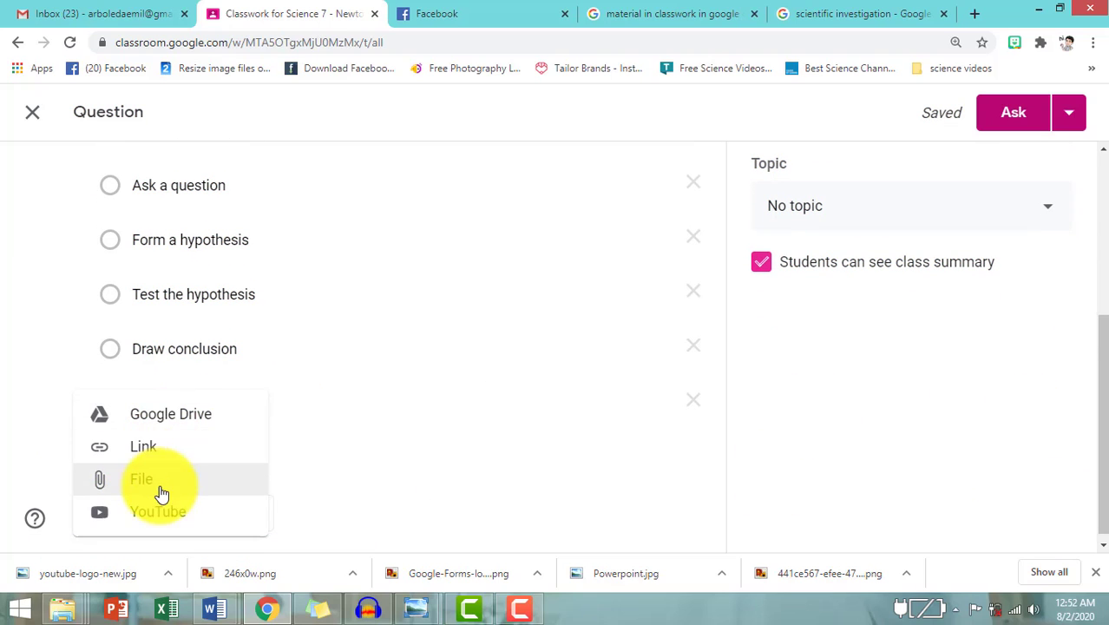
pyautogui.click(300, 514)
pyautogui.click(247, 519)
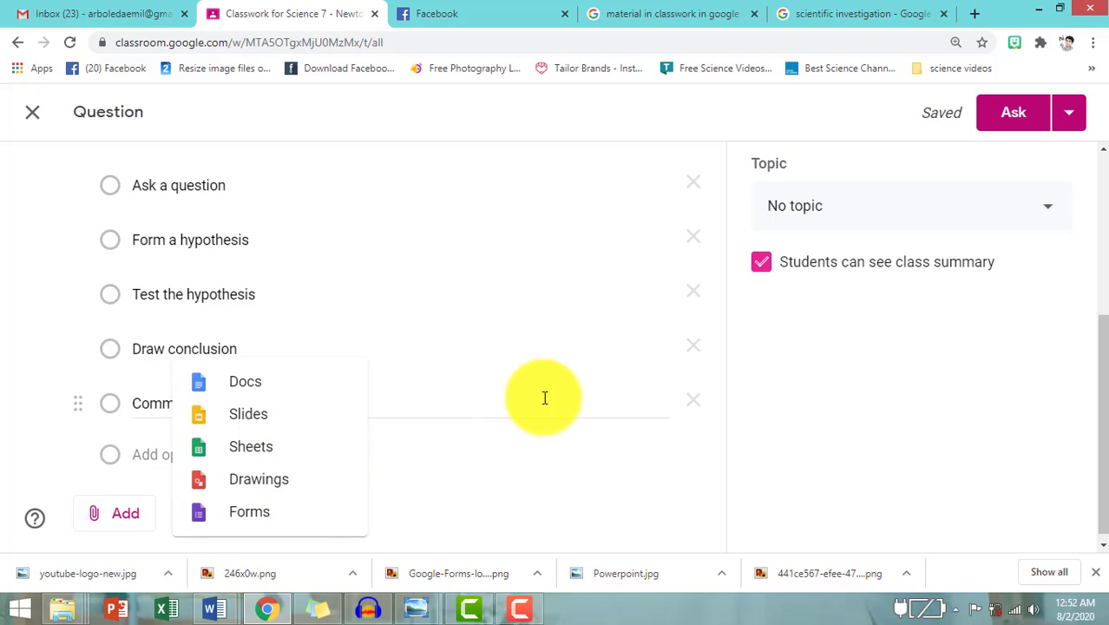
pyautogui.click(590, 461)
# File the multiple choice question under the topic "Module 1 Week 1 Scientific Investigation" and ask it to the class
pyautogui.moveTo(1095, 451); pyautogui.dragTo(1090, 241)
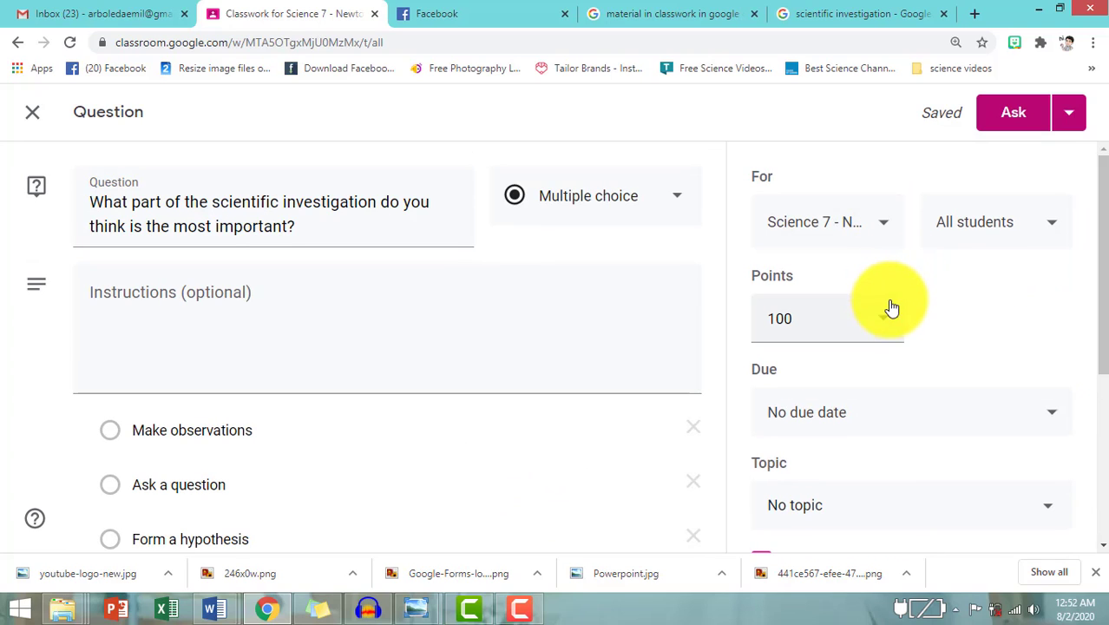
pyautogui.scroll(-1, 981, 356)
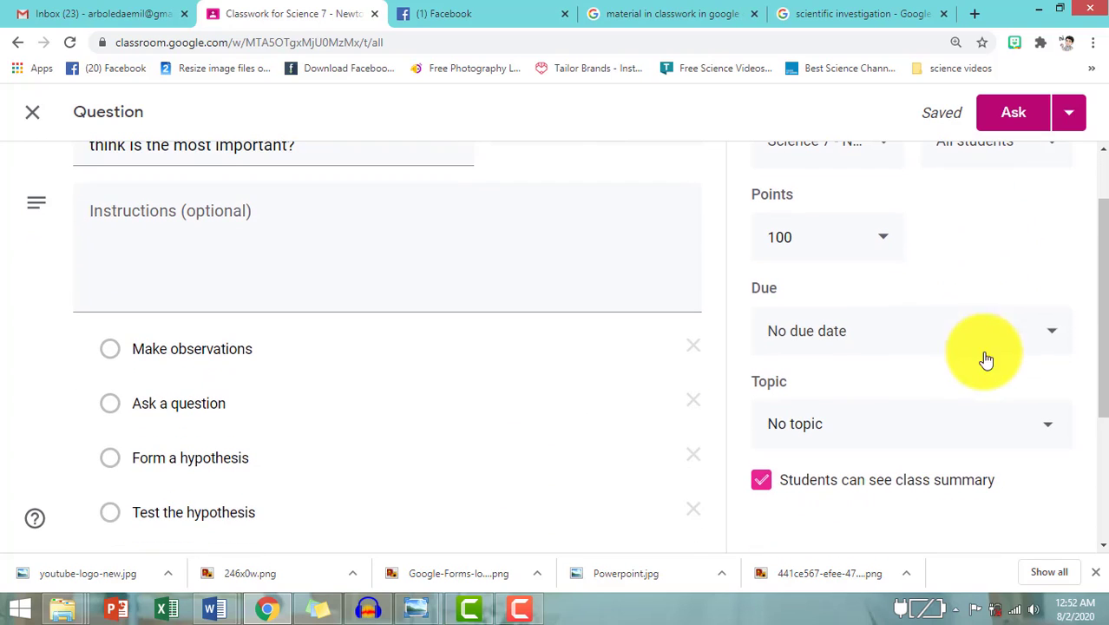
pyautogui.click(1047, 430)
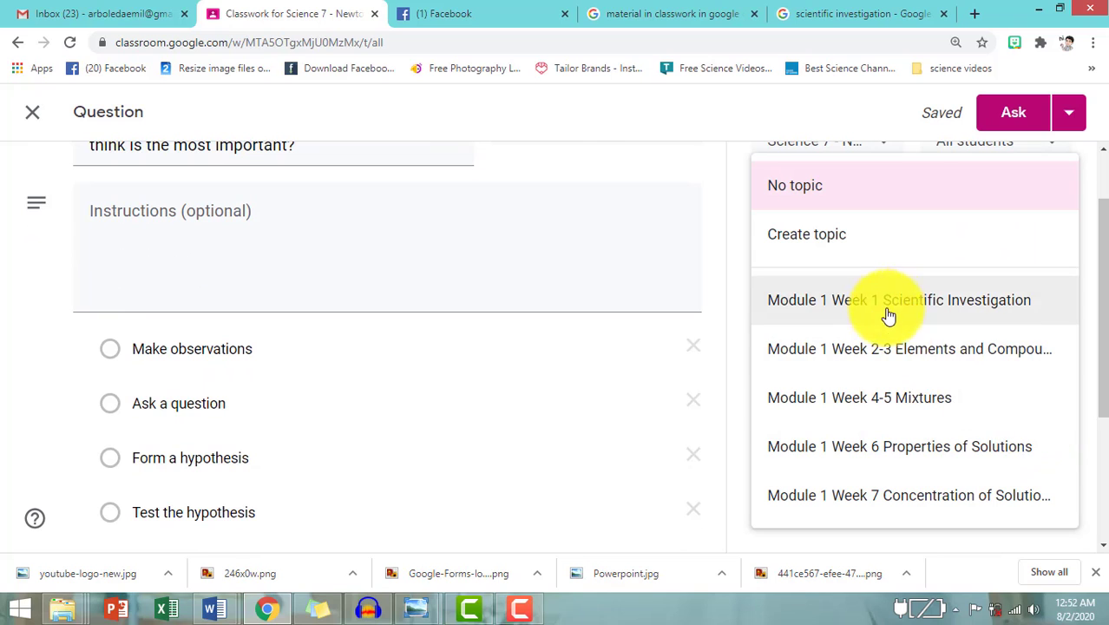
pyautogui.click(881, 314)
pyautogui.moveTo(1106, 354); pyautogui.dragTo(1104, 297)
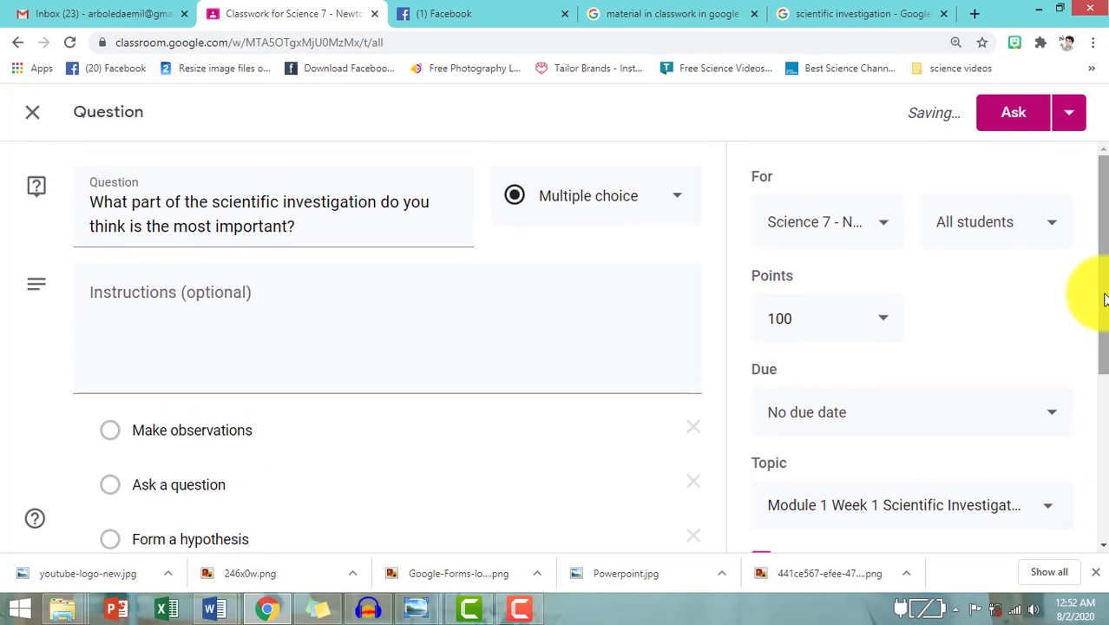
pyautogui.click(1012, 116)
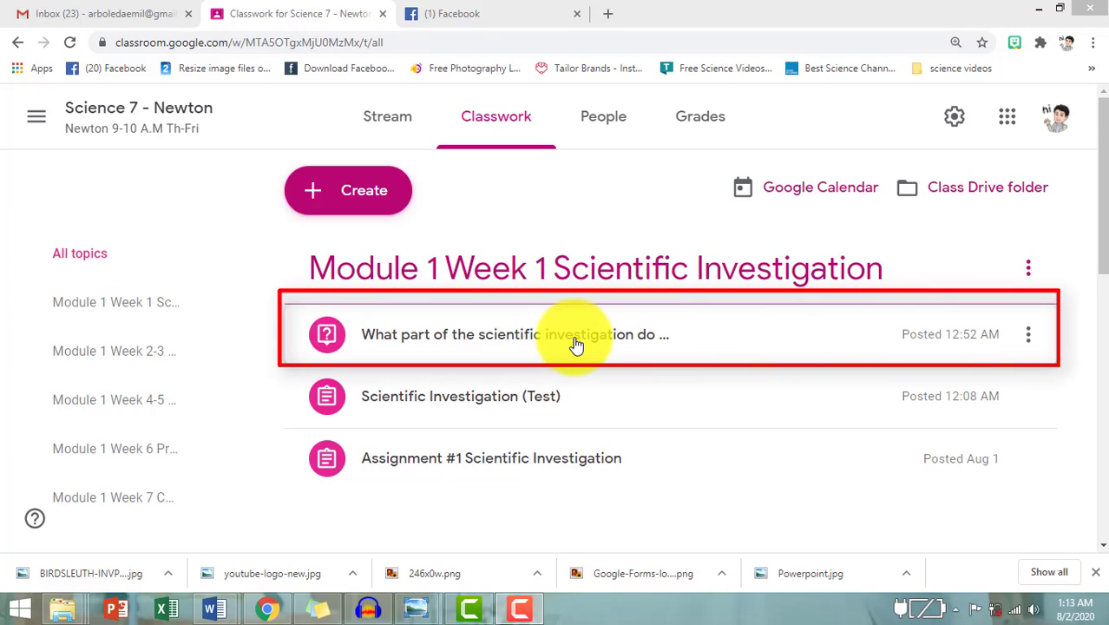
# Create a material titled "Steps in Scientific Investigation." with the description "This poster shows the steps on scientific investigation."
pyautogui.click(383, 201)
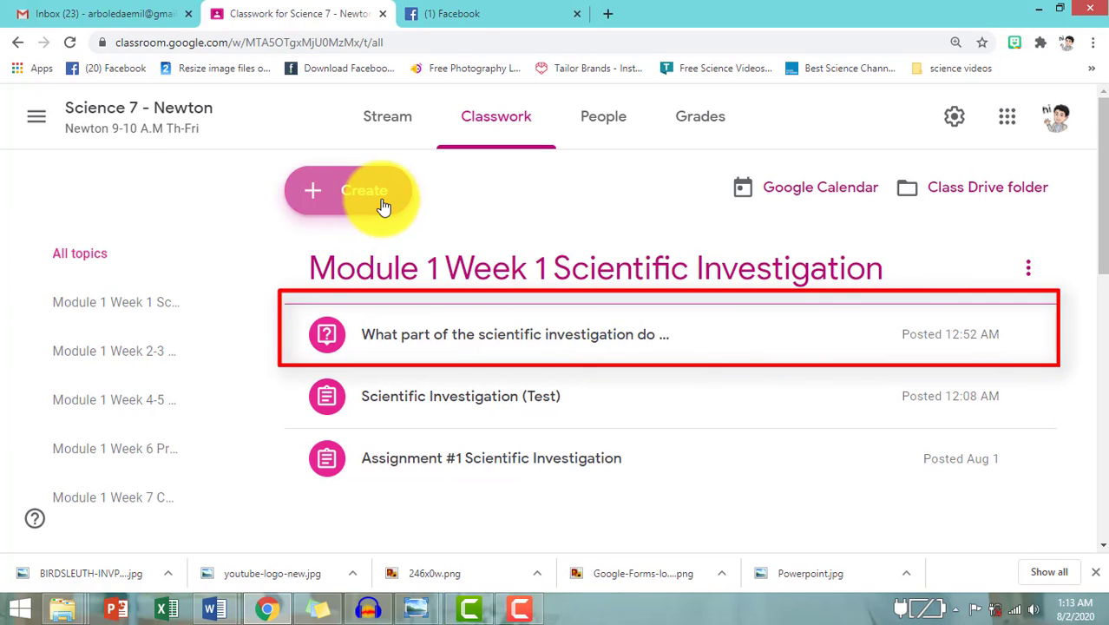
pyautogui.click(378, 356)
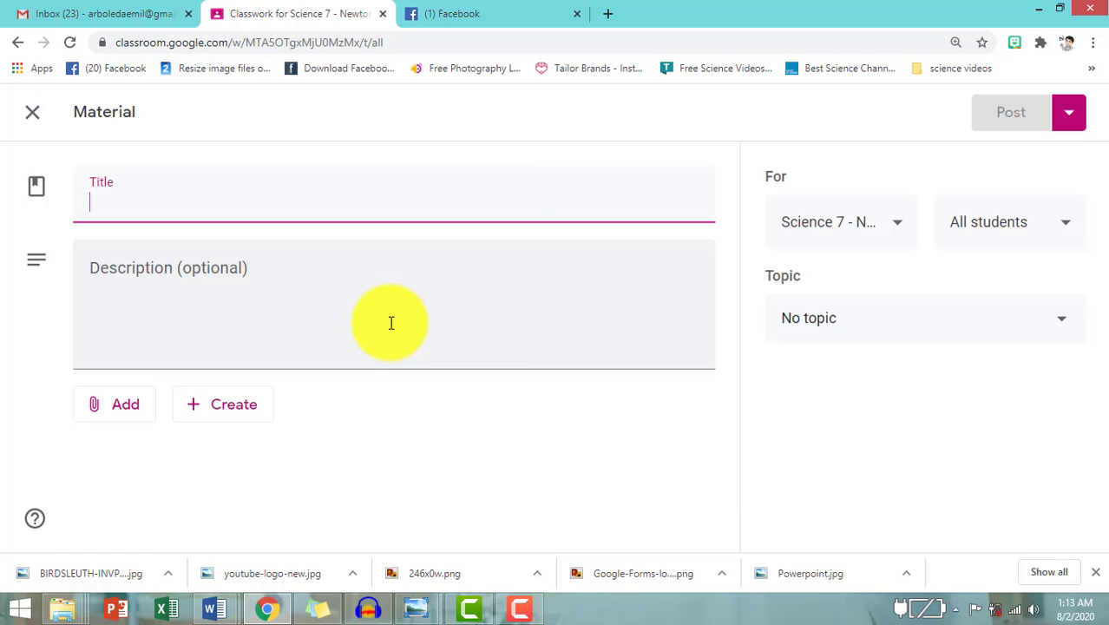
pyautogui.write('Steps in Scientific Investigation.')
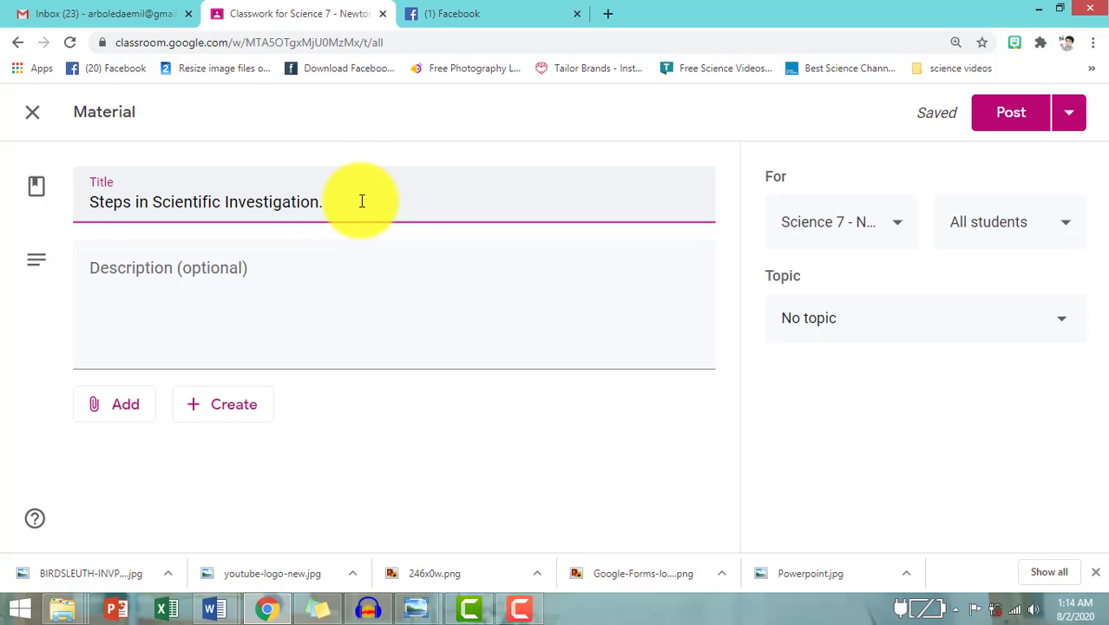
pyautogui.click(486, 356)
pyautogui.write('This poster shows the steps on scientific investigation.')
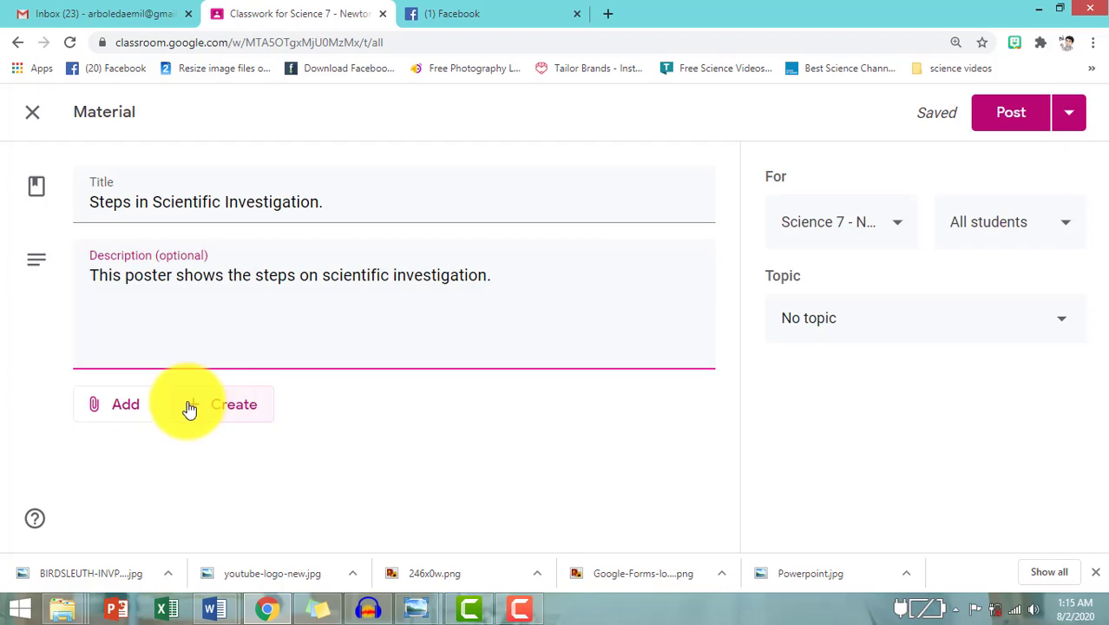
# Attach the image file BIRDSLEUTH-INVPOST-2 from the computer's Desktop folder to the material
pyautogui.click(135, 408)
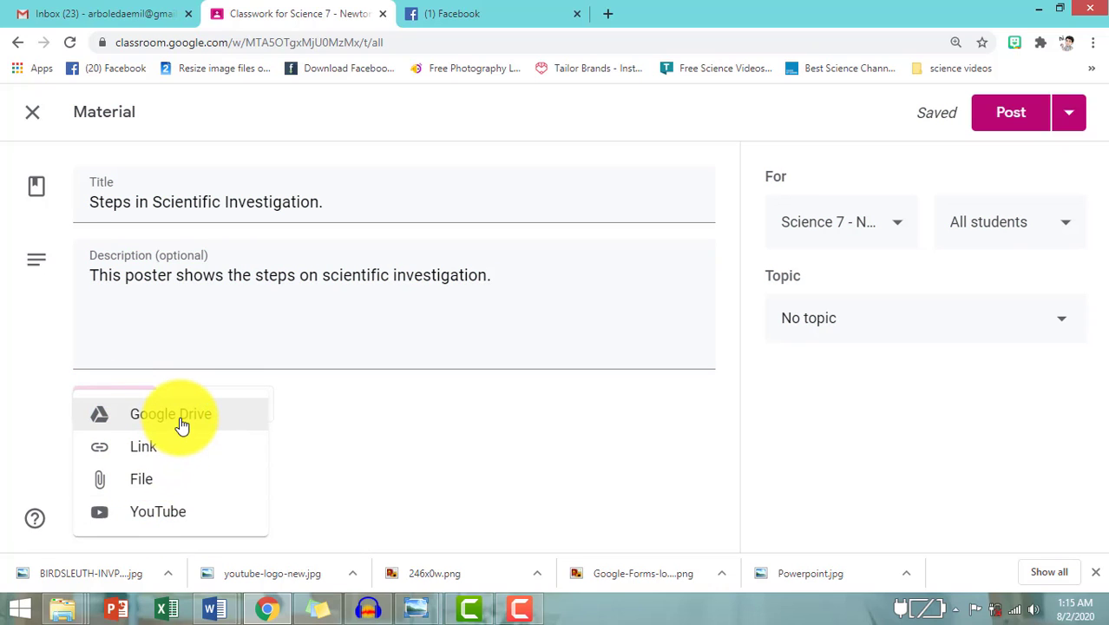
pyautogui.click(197, 486)
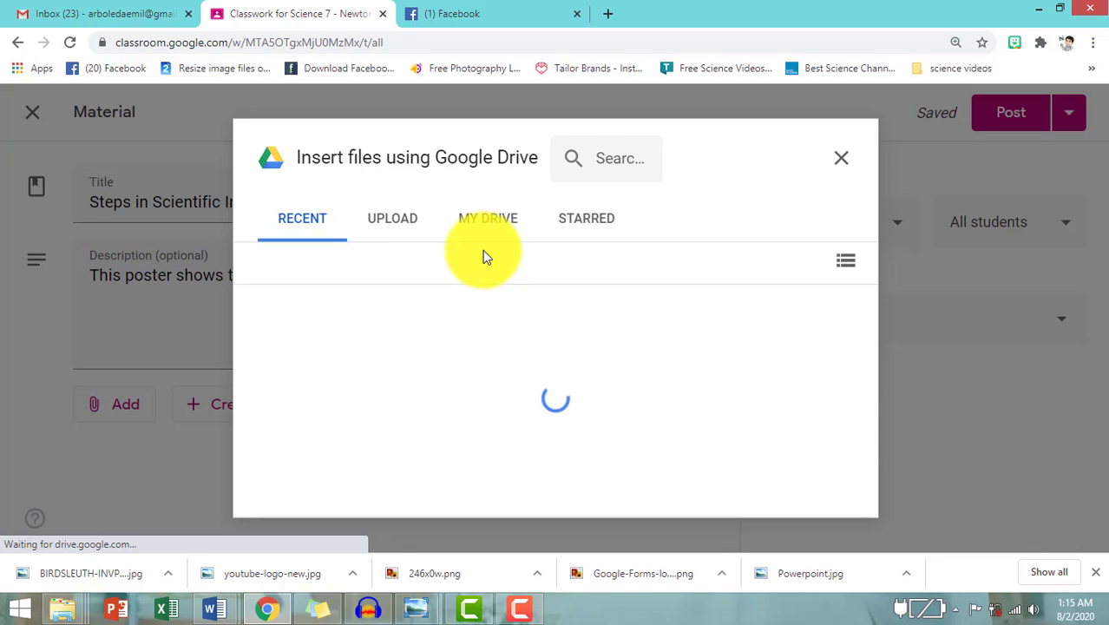
pyautogui.click(409, 223)
pyautogui.click(559, 441)
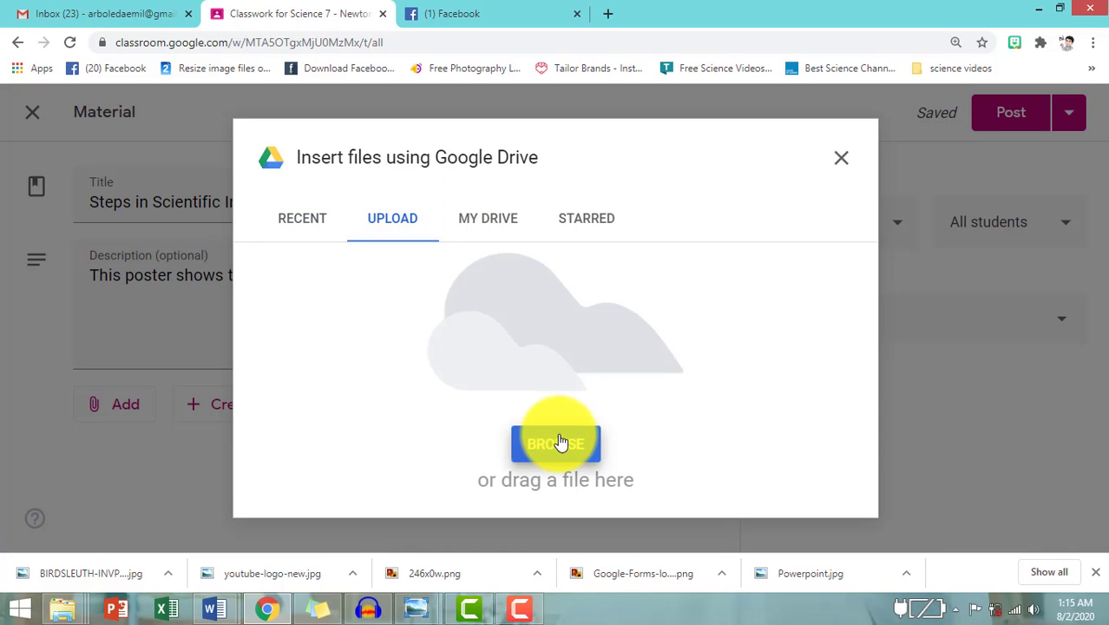
pyautogui.click(87, 114)
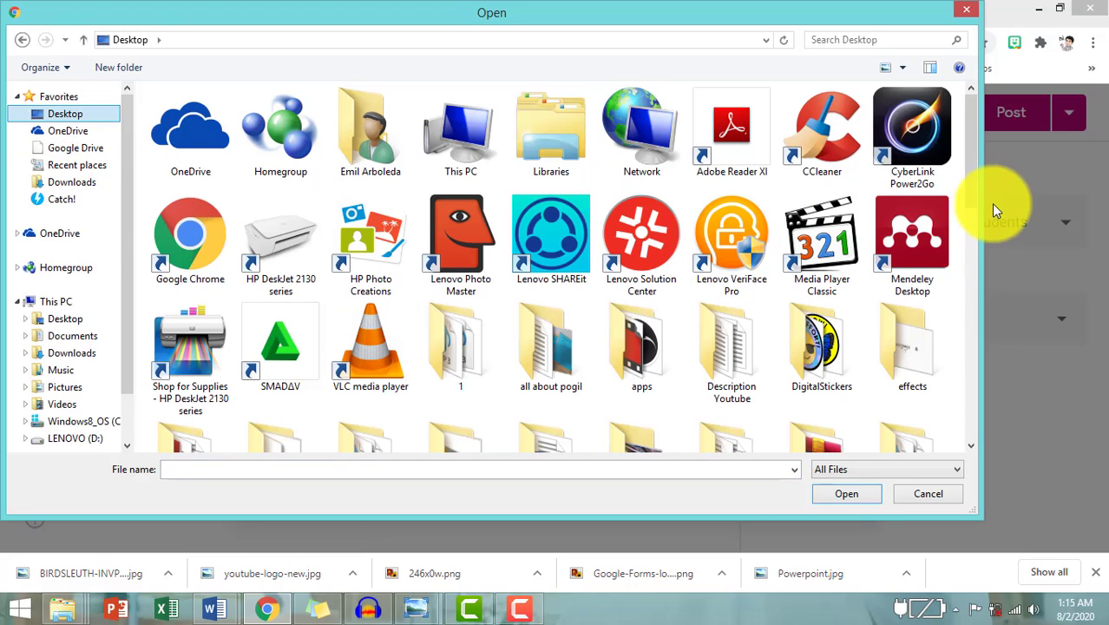
pyautogui.scroll(-1, 974, 224)
pyautogui.moveTo(974, 224); pyautogui.dragTo(987, 346)
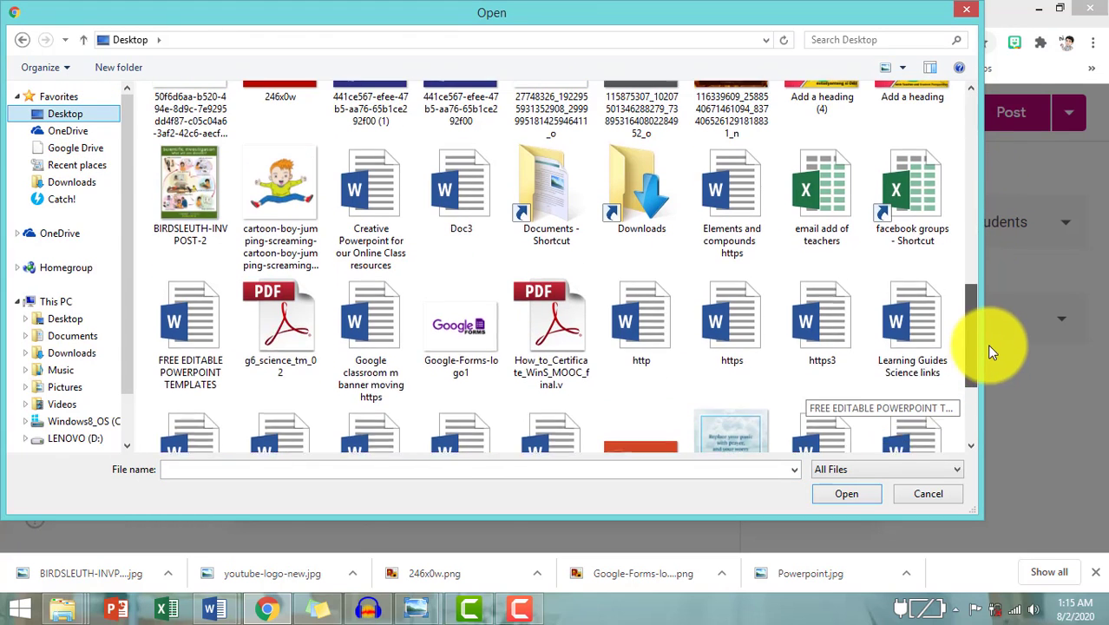
pyautogui.click(193, 223)
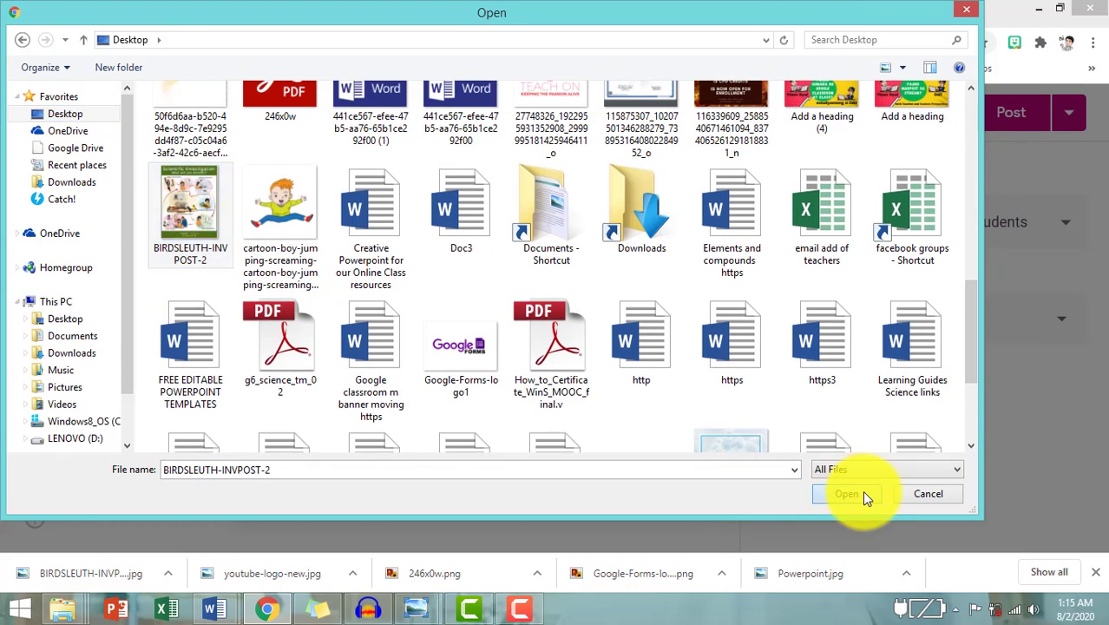
pyautogui.click(862, 492)
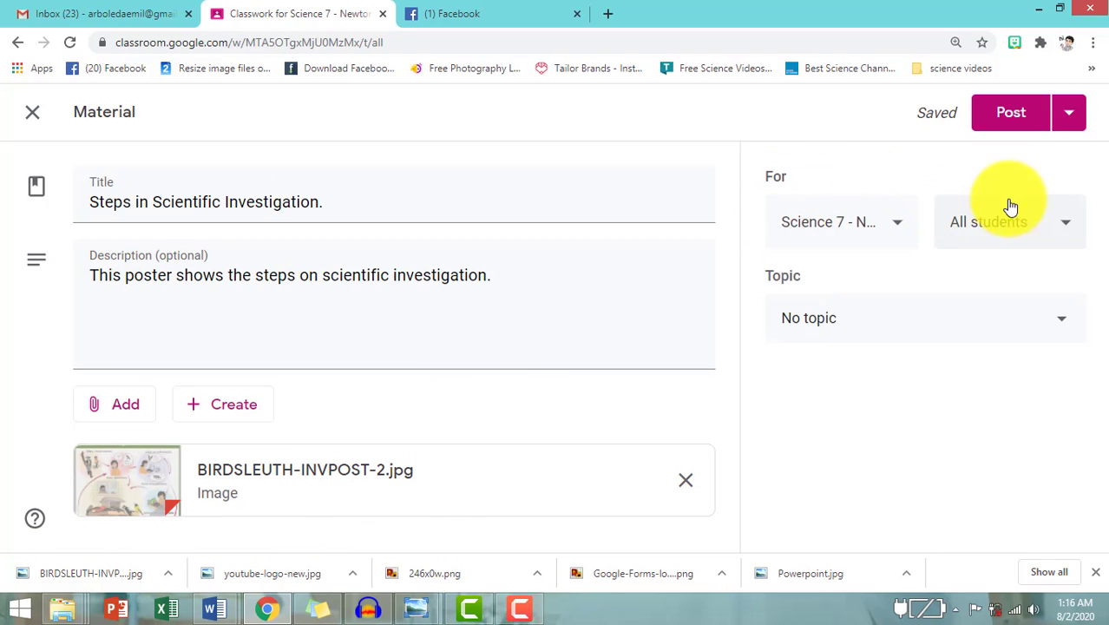
# Post the material to all Science 7 - Newton students under the topic "Module 1 Week 1 Scientific Investigation"
pyautogui.click(906, 228)
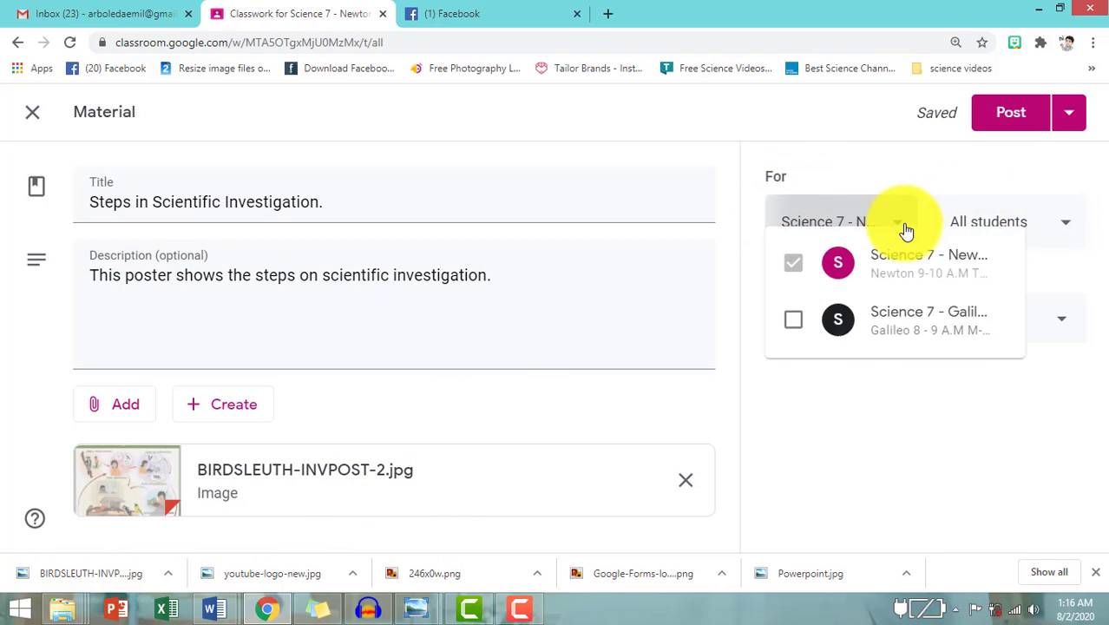
pyautogui.click(951, 175)
pyautogui.click(1071, 224)
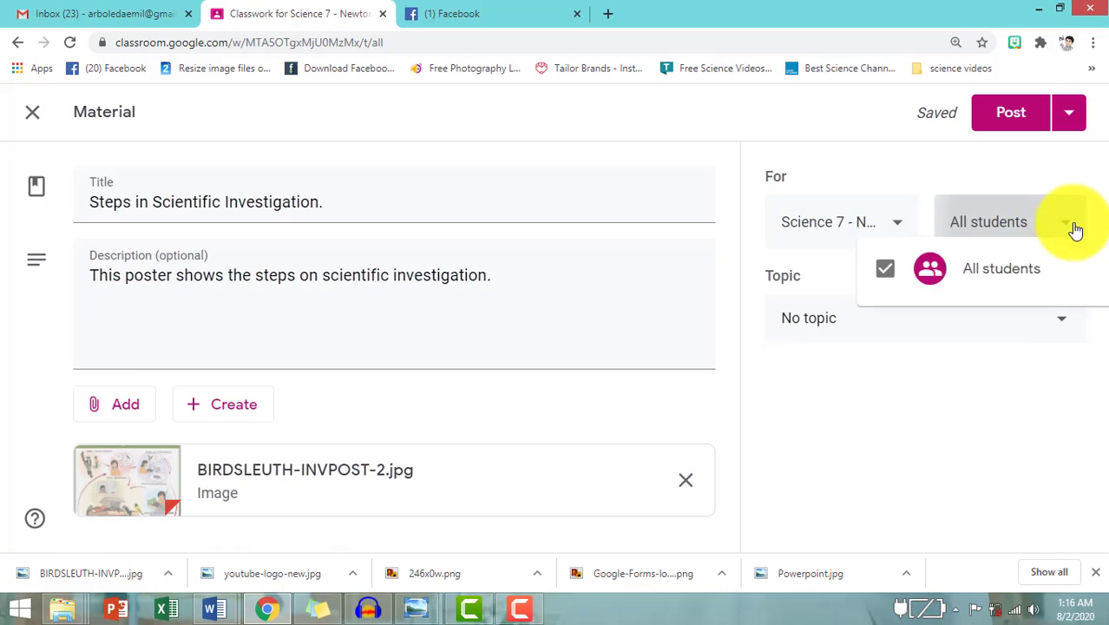
pyautogui.click(922, 174)
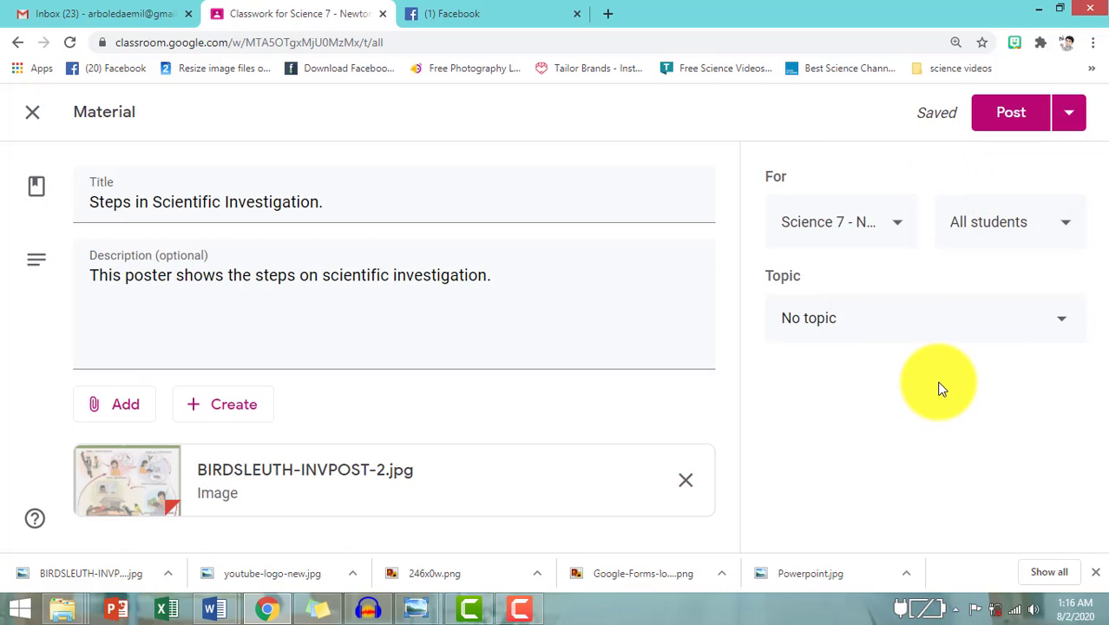
pyautogui.click(1068, 329)
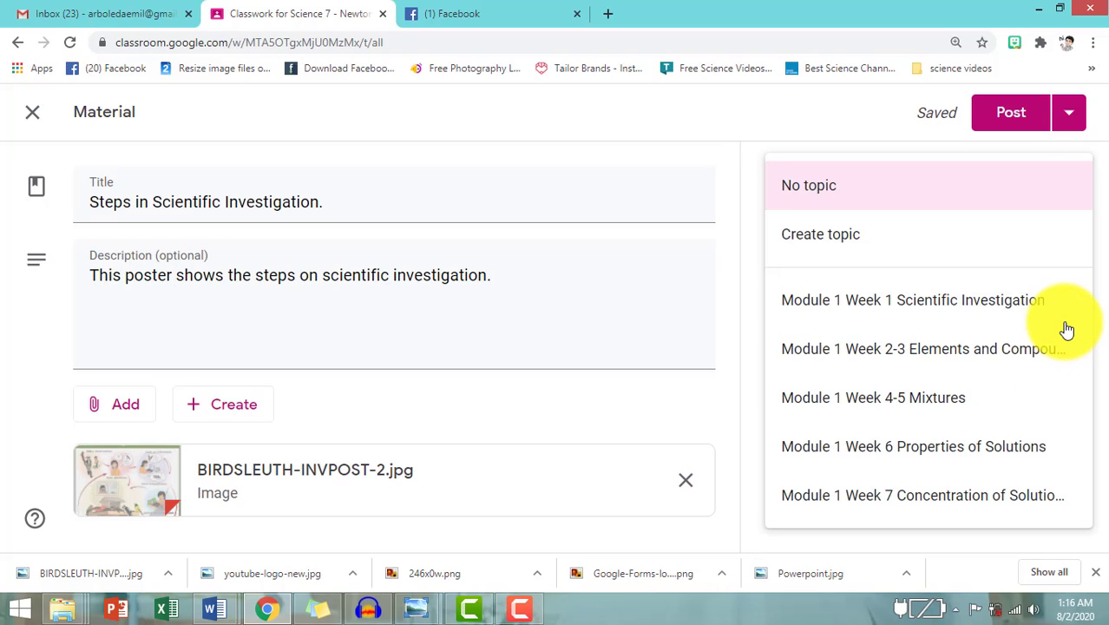
pyautogui.click(944, 310)
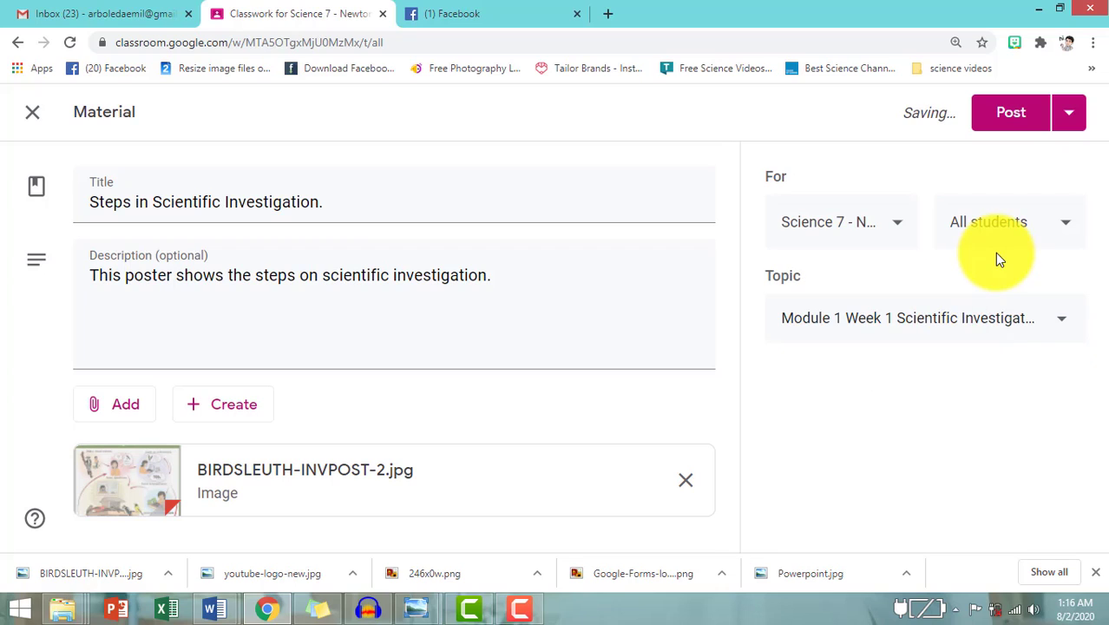
pyautogui.click(1015, 115)
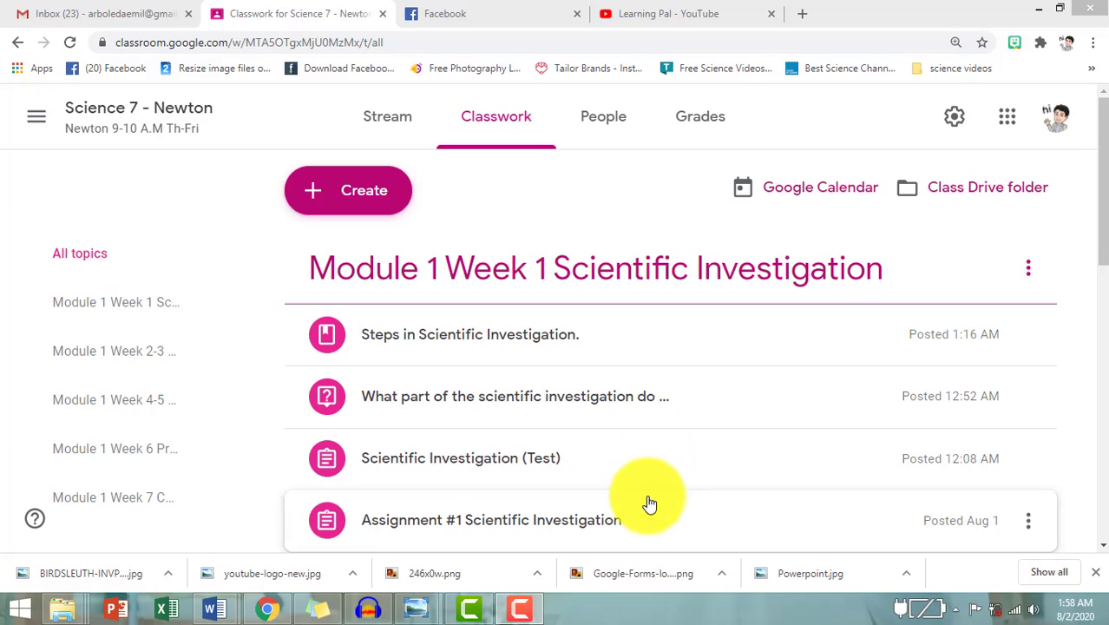
# Reuse the "Introduction to Free fall" assignment from the archived class "Copy of Galileo" without copying its attachments
pyautogui.click(373, 189)
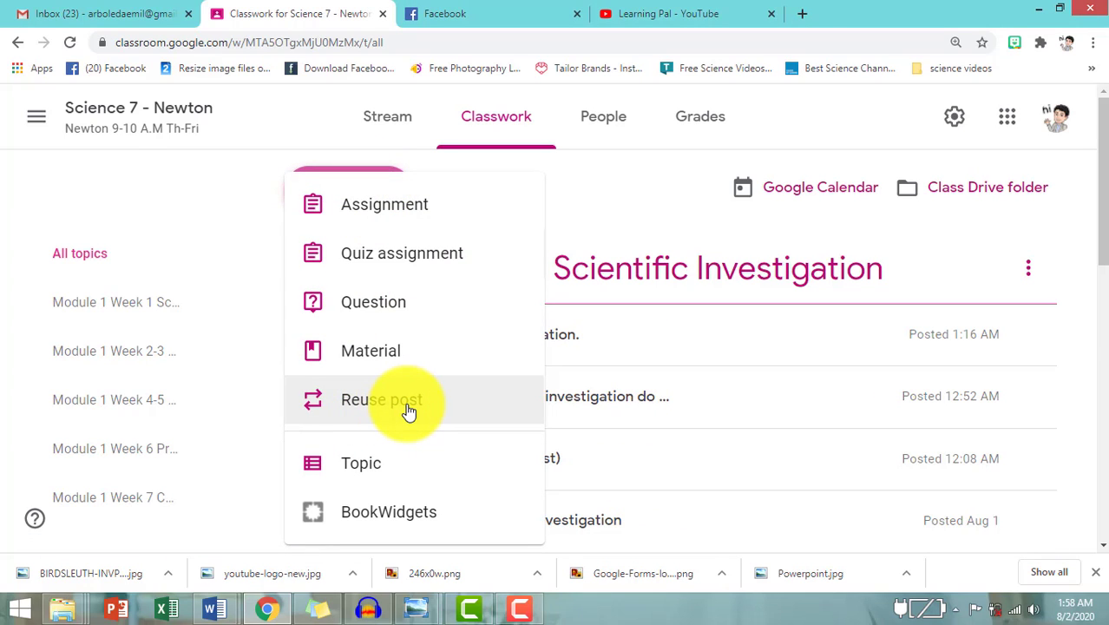
pyautogui.click(453, 403)
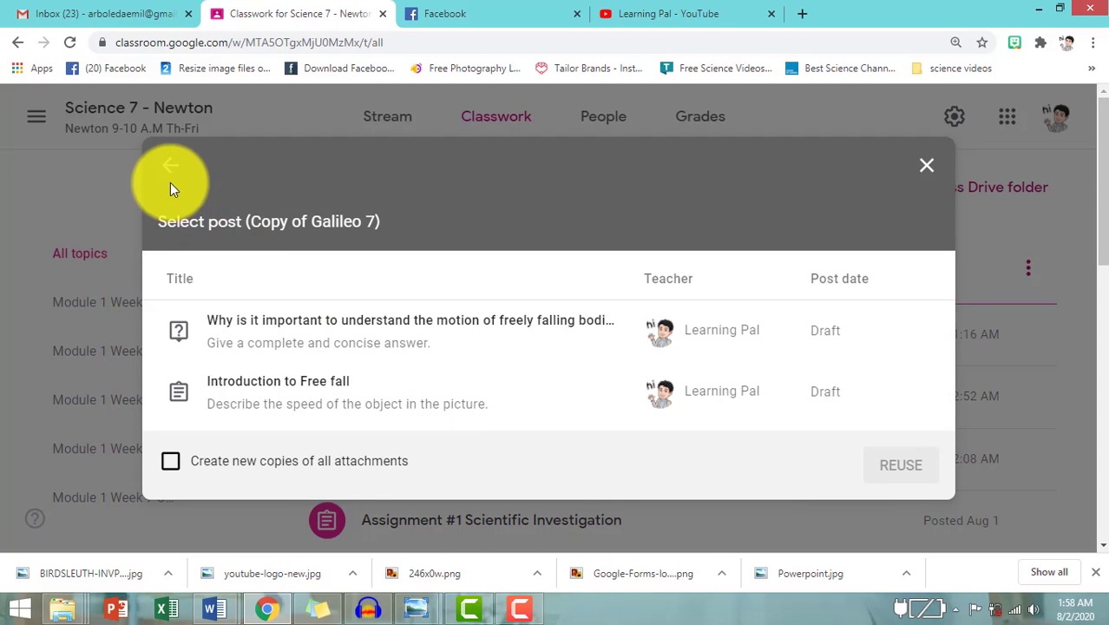
pyautogui.click(173, 178)
pyautogui.scroll(-5, 378, 302)
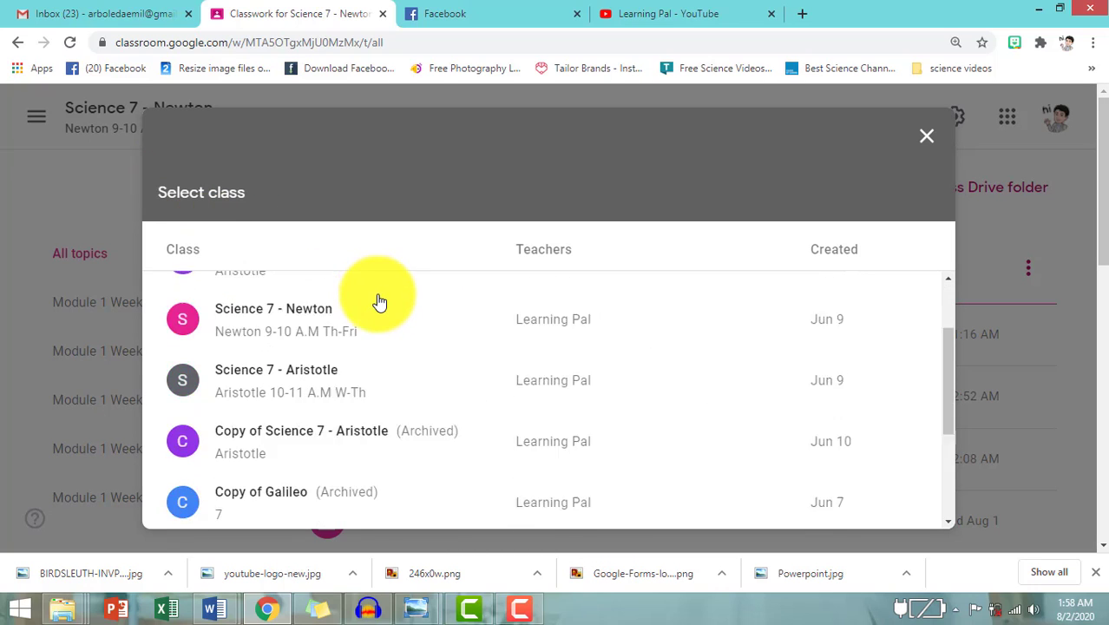
pyautogui.scroll(3, 380, 302)
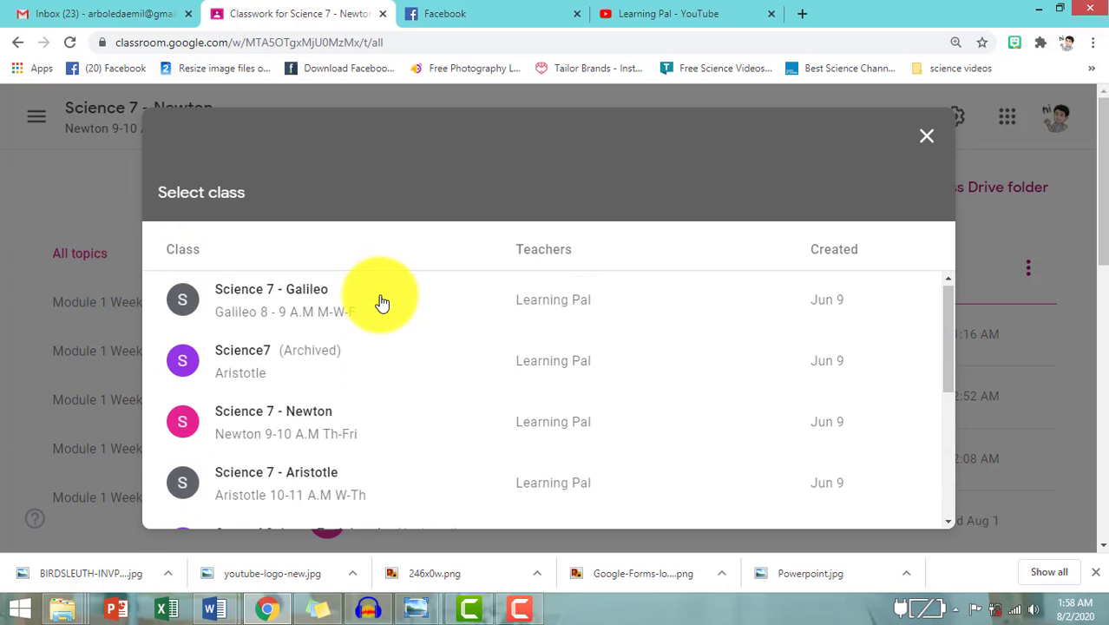
pyautogui.scroll(-3, 380, 302)
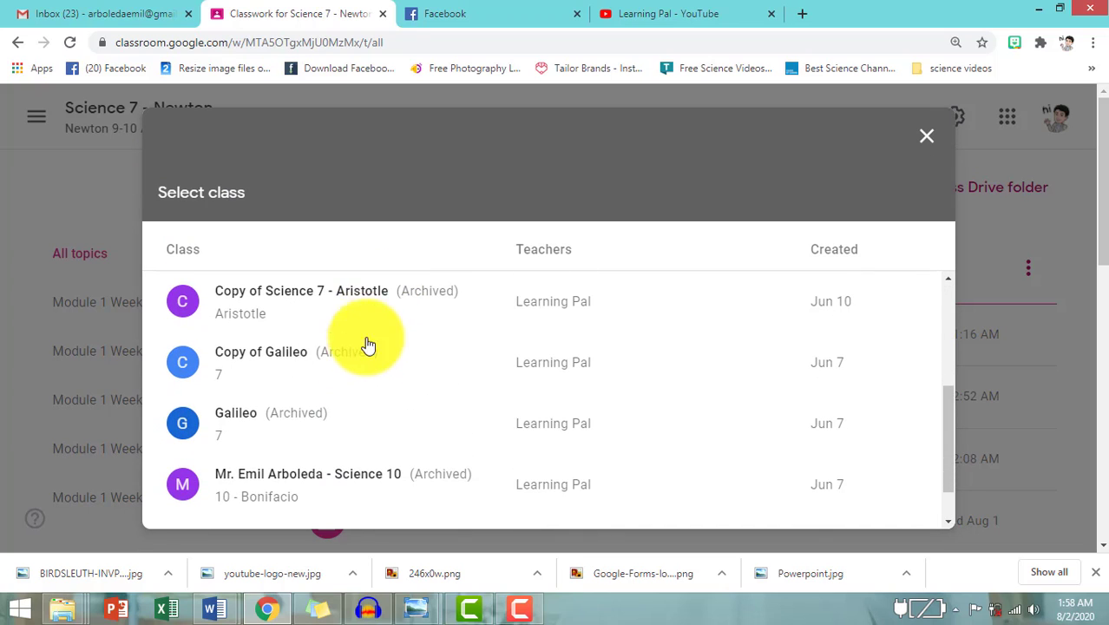
pyautogui.click(340, 363)
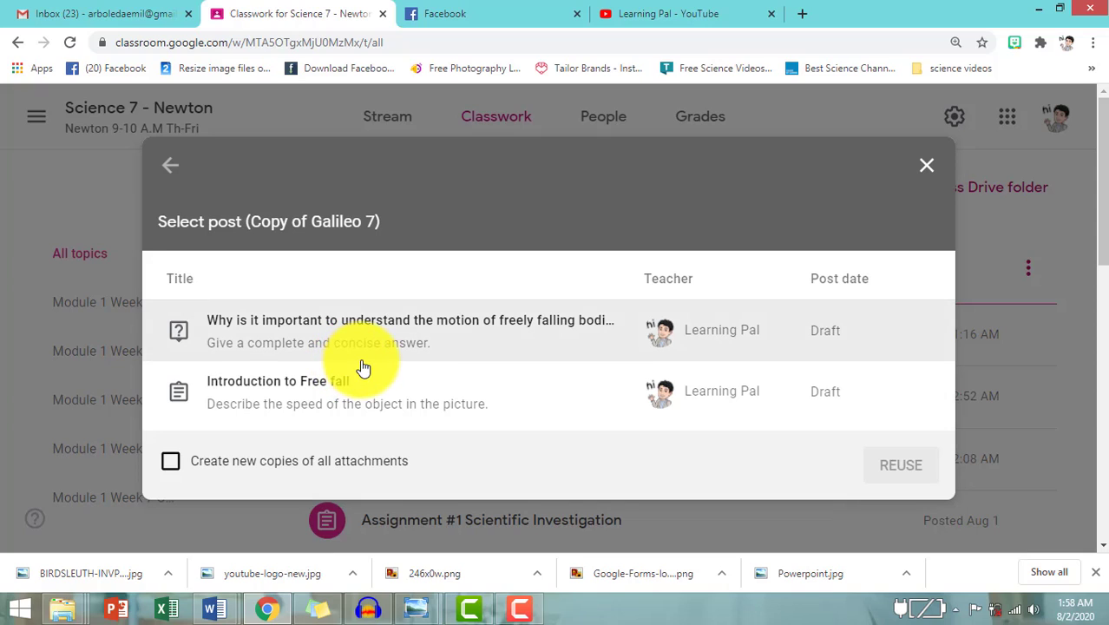
pyautogui.click(416, 406)
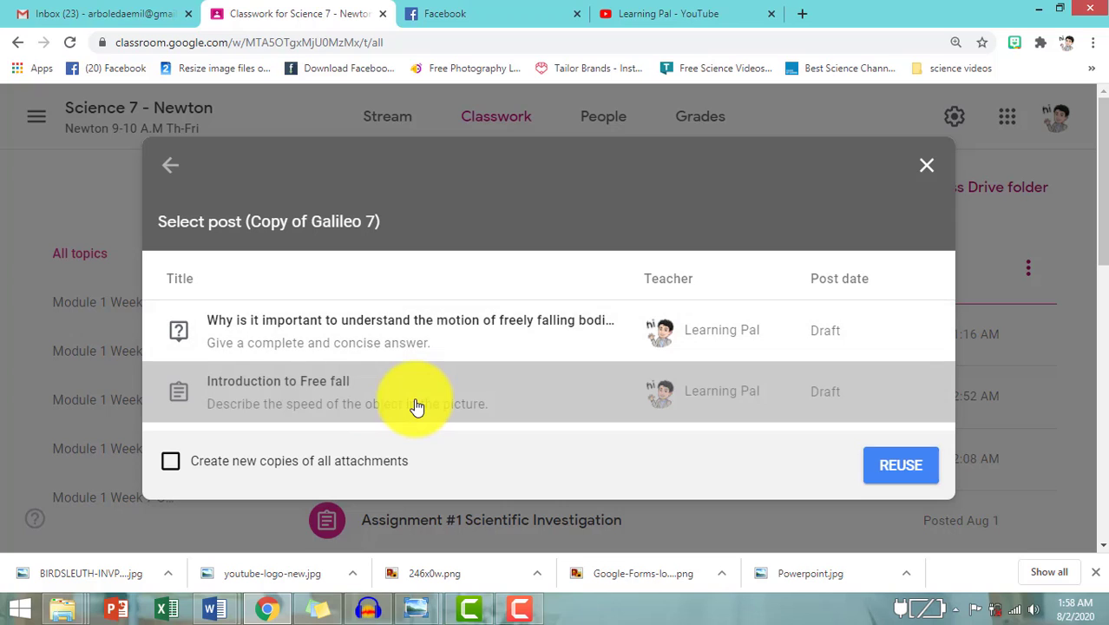
pyautogui.click(870, 469)
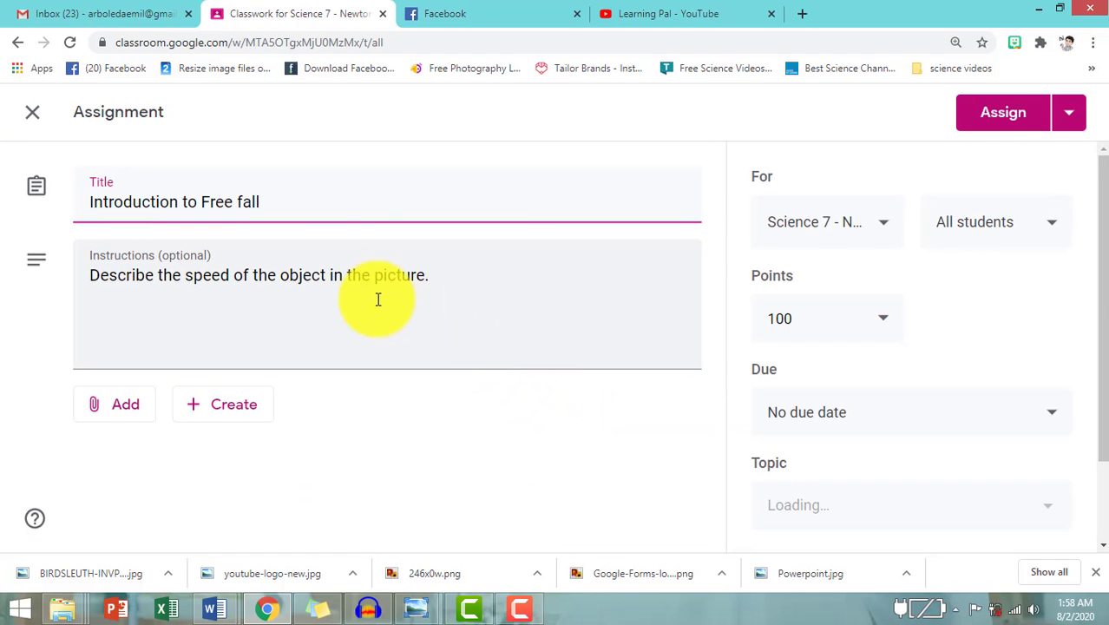
# Set the reused assignment's topic to "Module 1 Week 1 Scientific Investigation"
pyautogui.click(314, 315)
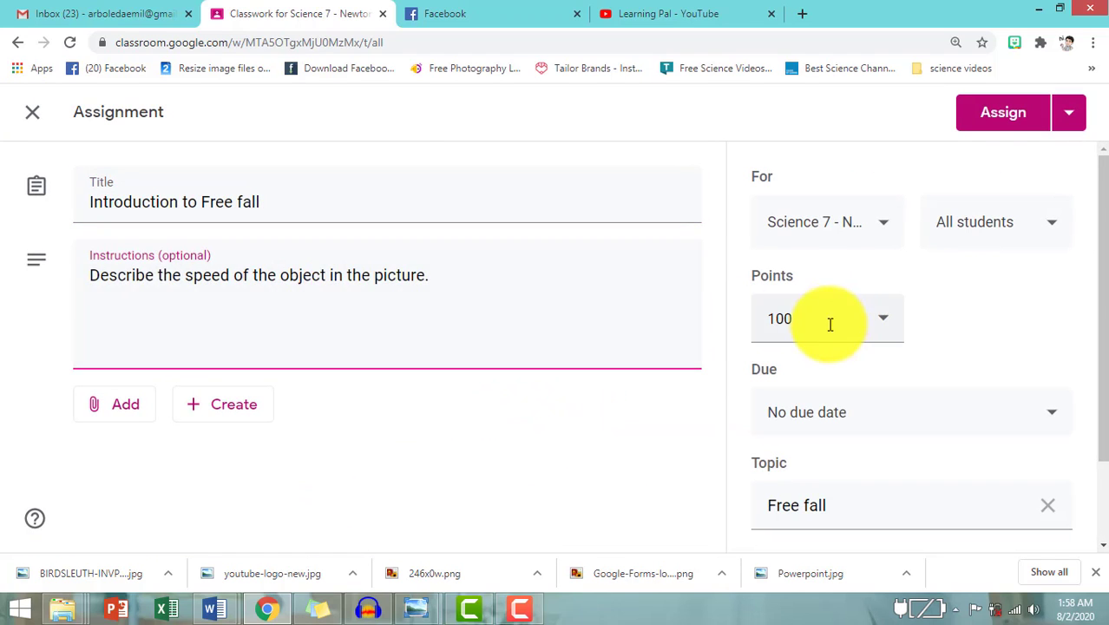
pyautogui.moveTo(1102, 298); pyautogui.dragTo(1051, 401)
pyautogui.click(1050, 402)
pyautogui.click(1039, 416)
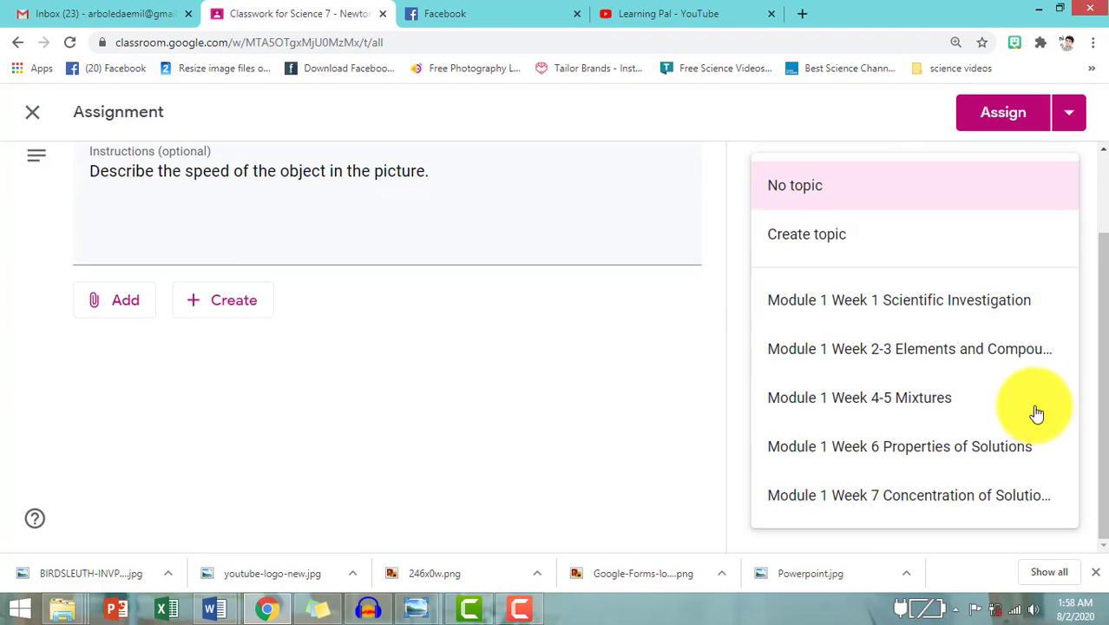
pyautogui.click(899, 300)
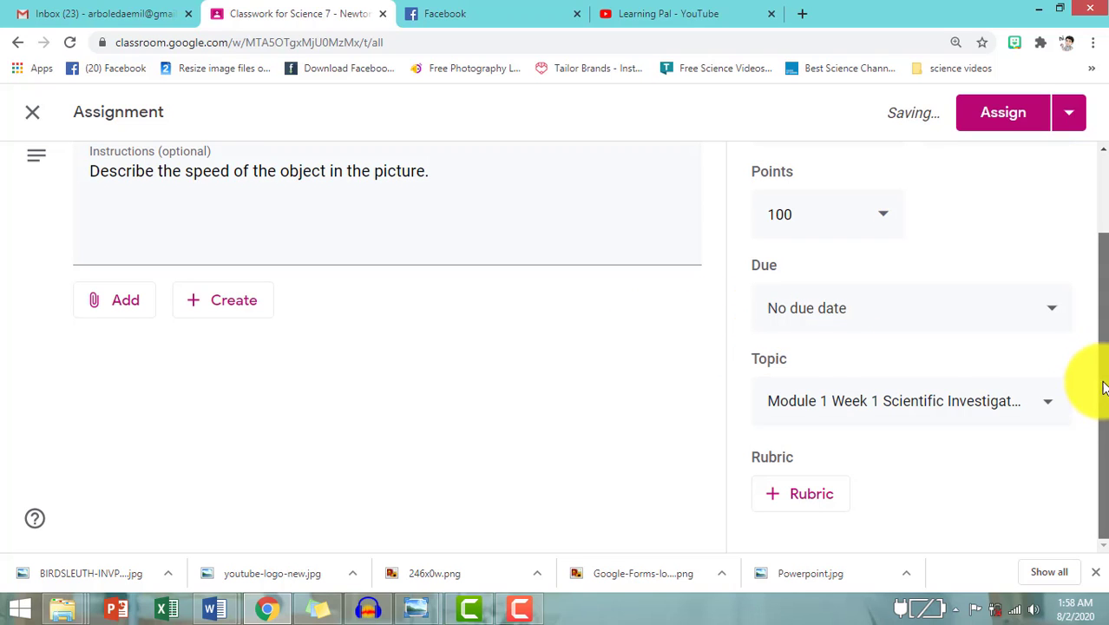
# Assign the reused "Introduction to Free fall" assignment to all Science 7 - Newton students
pyautogui.moveTo(1102, 372); pyautogui.dragTo(1103, 306)
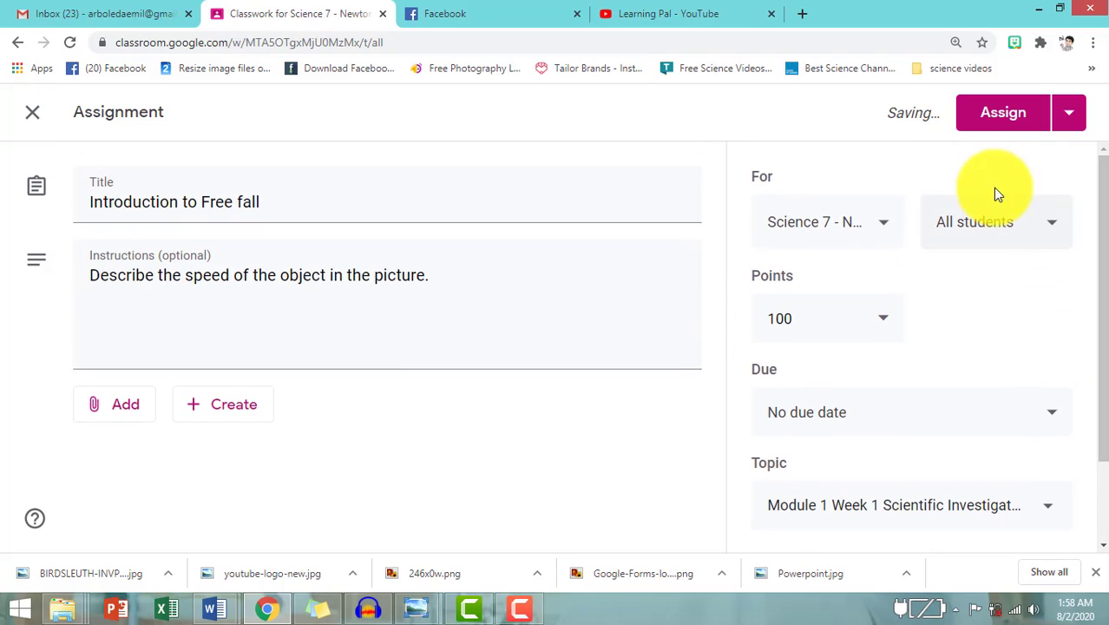
pyautogui.click(1004, 117)
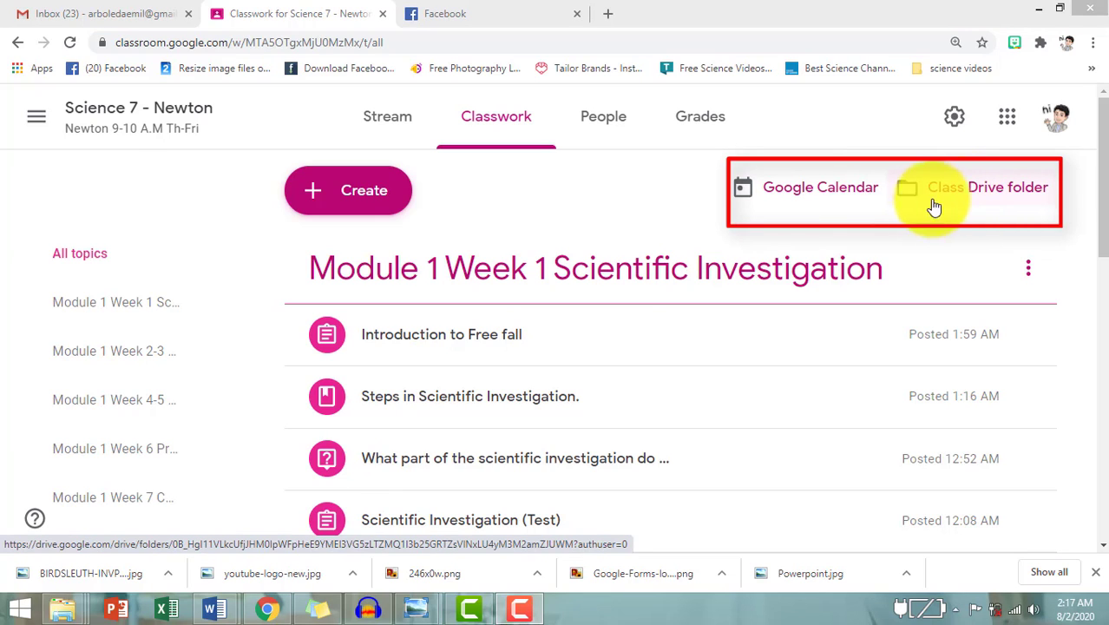
# Open the class's Google Calendar from Classwork and start a new all-day event on August 1, 2020
pyautogui.click(821, 200)
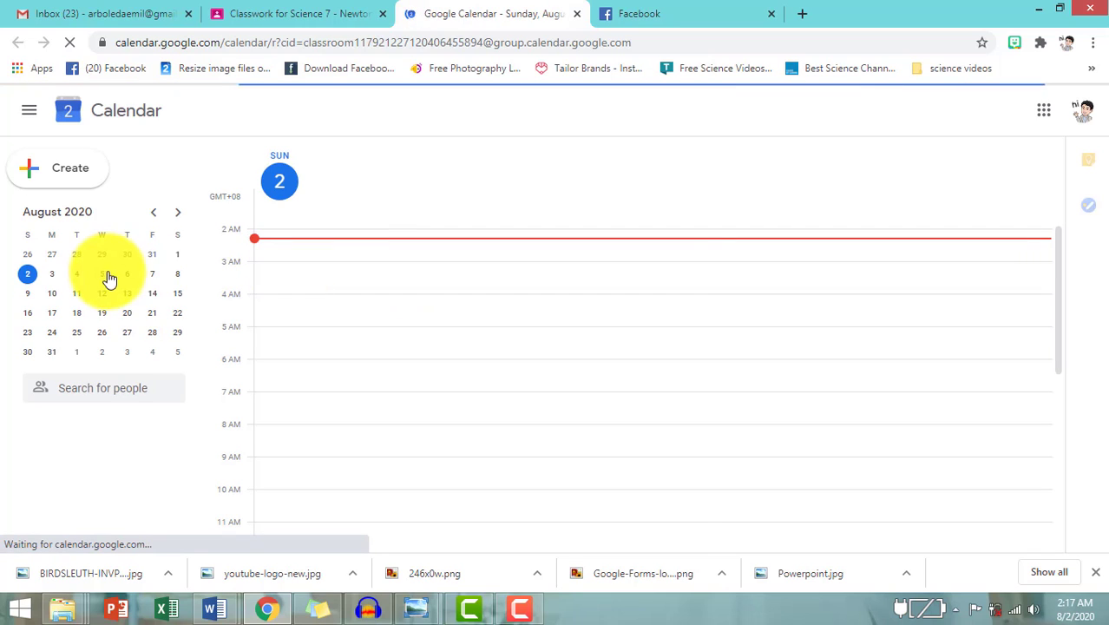
pyautogui.click(178, 256)
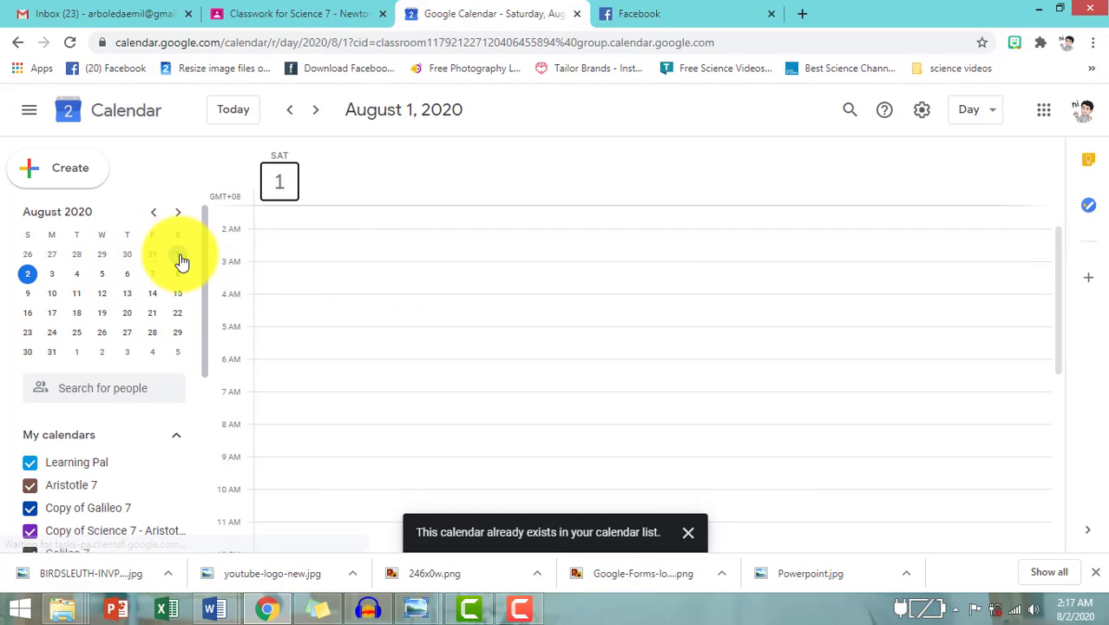
pyautogui.click(307, 191)
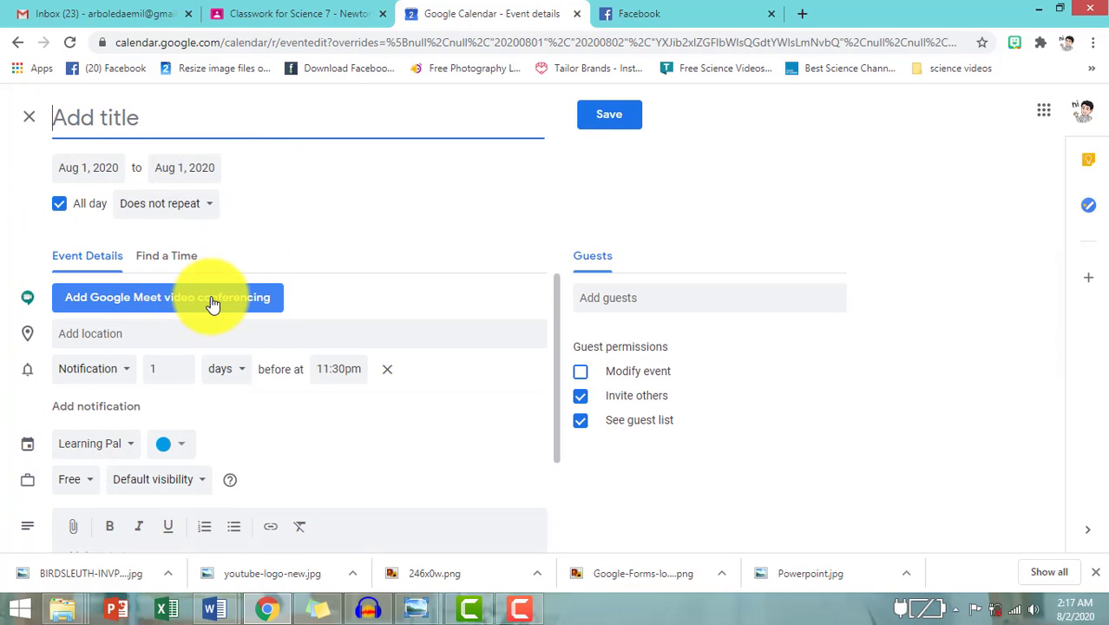
# Try adding Google Meet video conferencing to the untitled August 1 event, leave the event editor and close the calendar
pyautogui.click(213, 302)
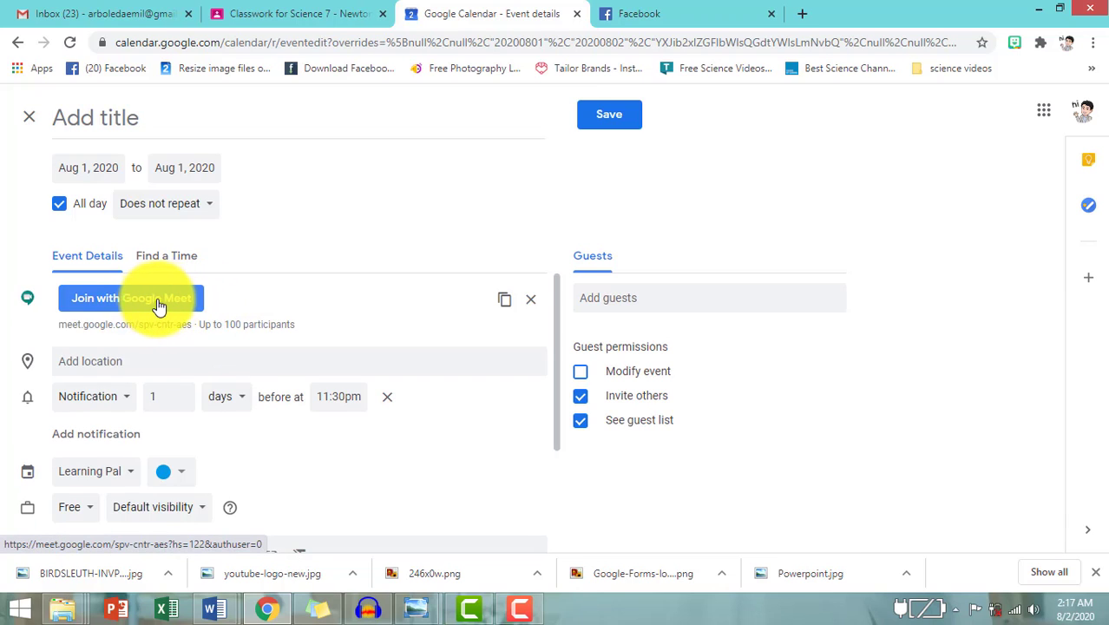
pyautogui.click(610, 119)
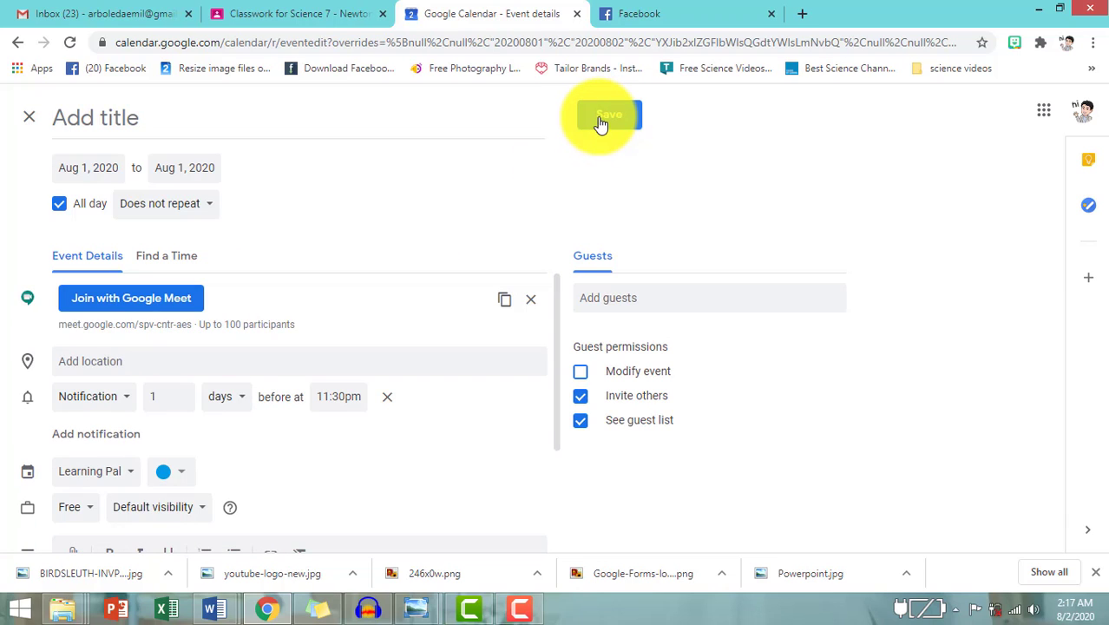
pyautogui.click(29, 121)
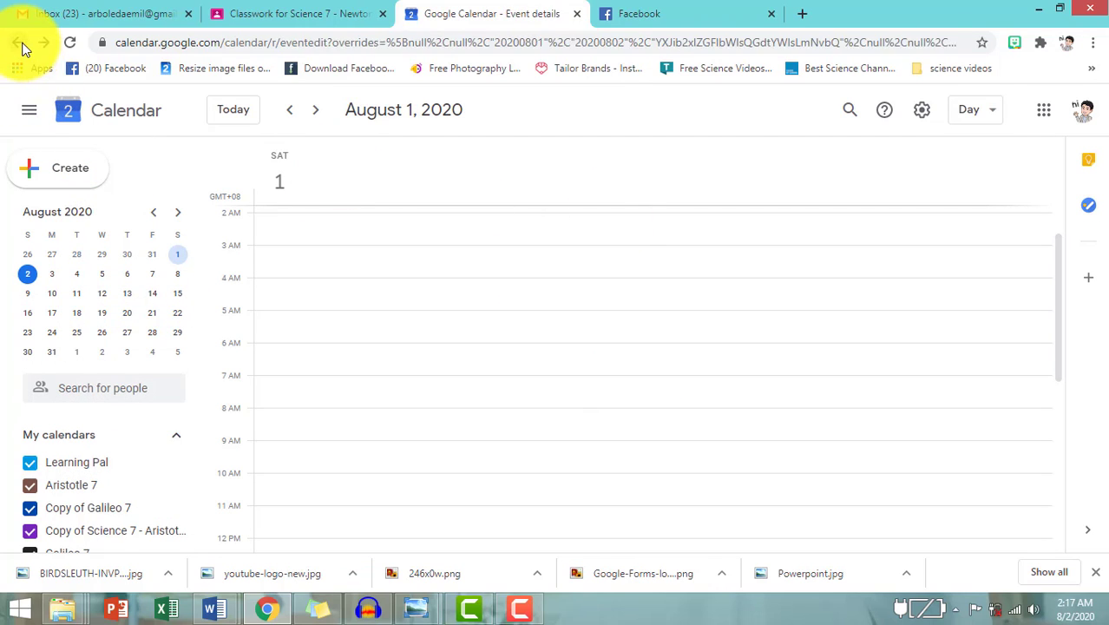
pyautogui.click(19, 43)
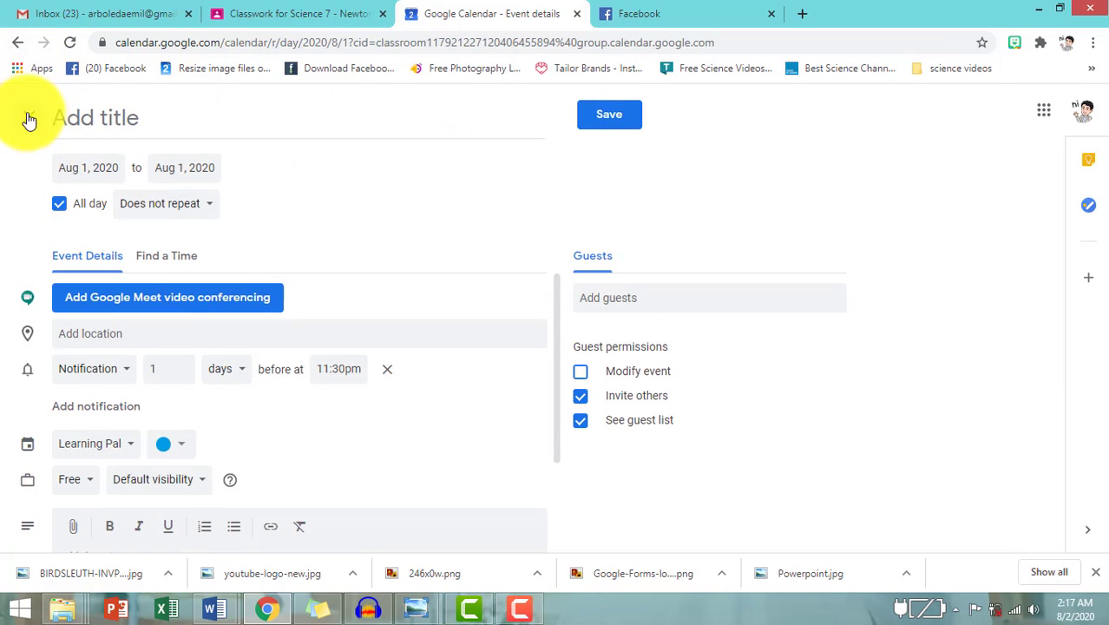
pyautogui.click(29, 121)
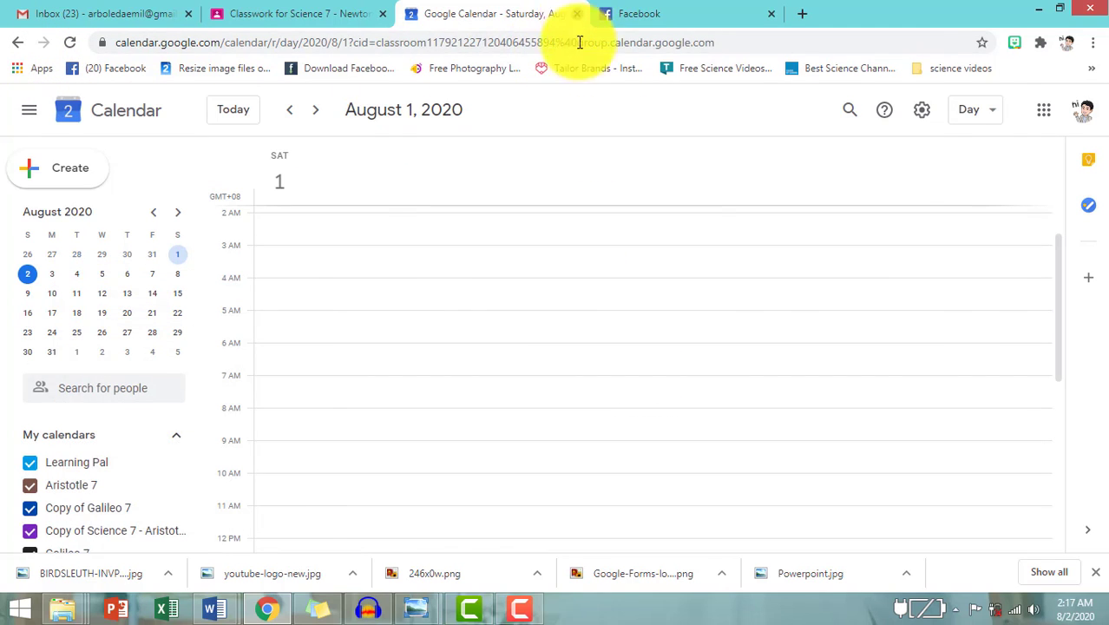
pyautogui.click(577, 13)
# Open the Science 7 - Newton class Drive folder from Classwork and look through its files
pyautogui.click(927, 190)
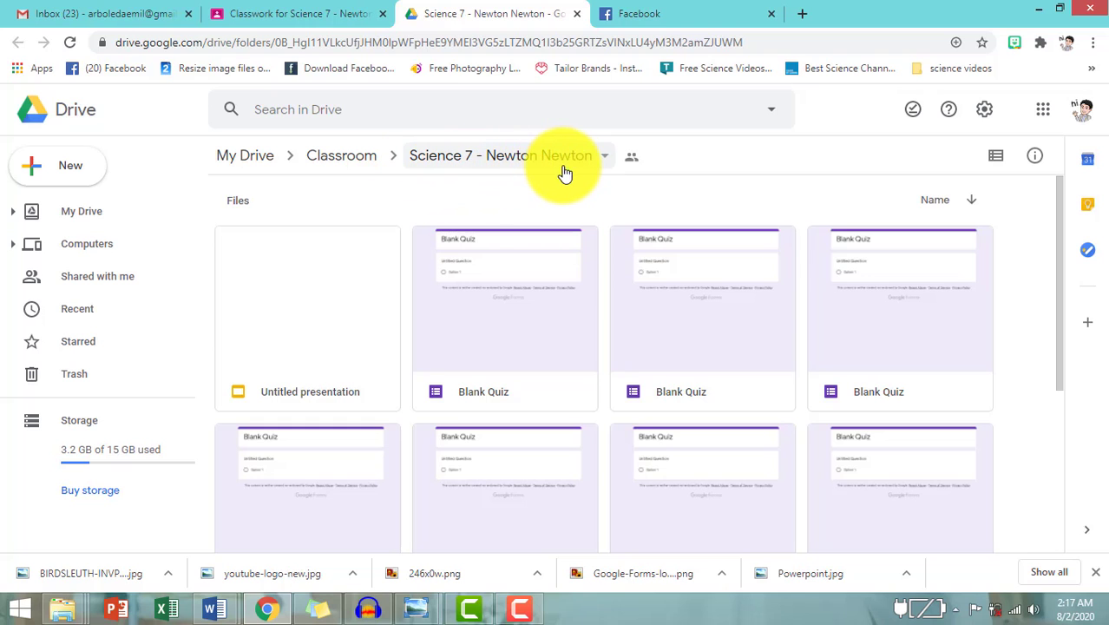
pyautogui.scroll(-3, 1057, 209)
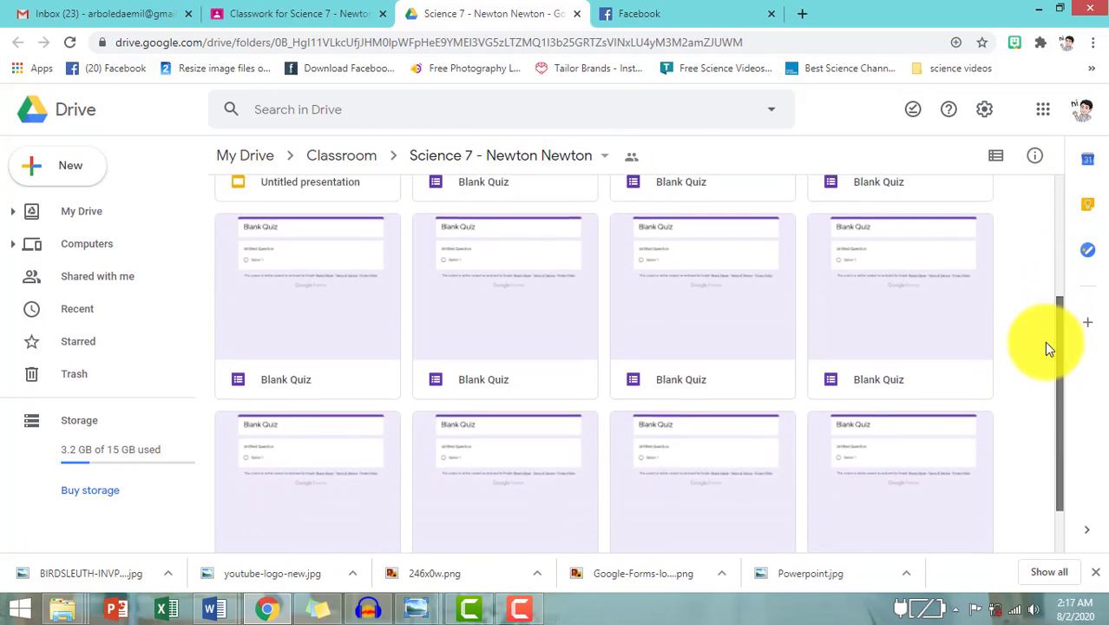
pyautogui.scroll(3, 1050, 348)
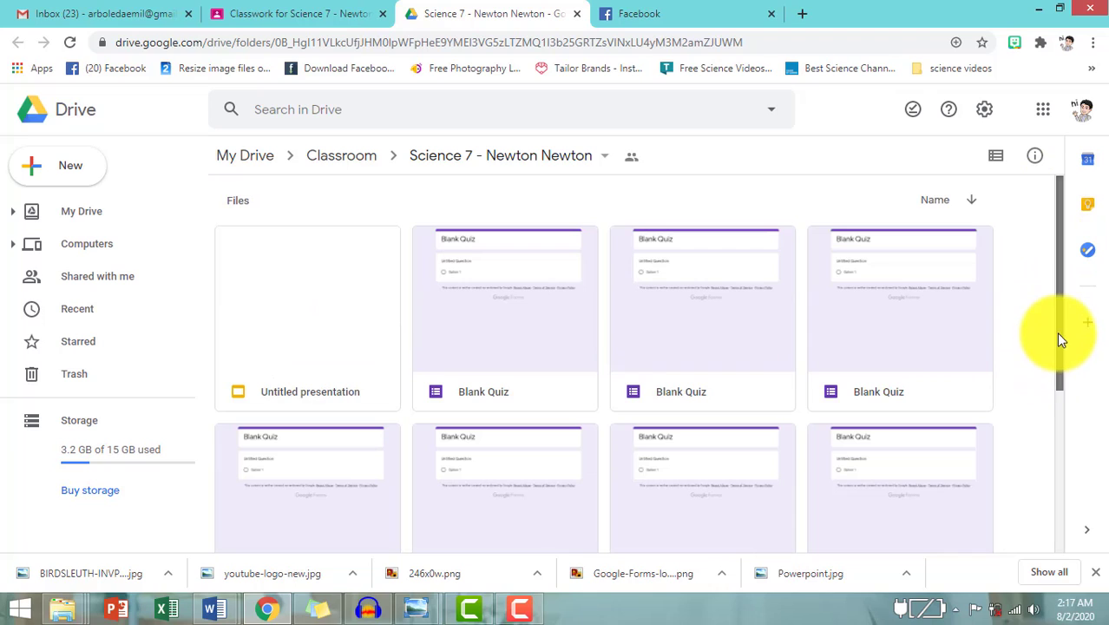